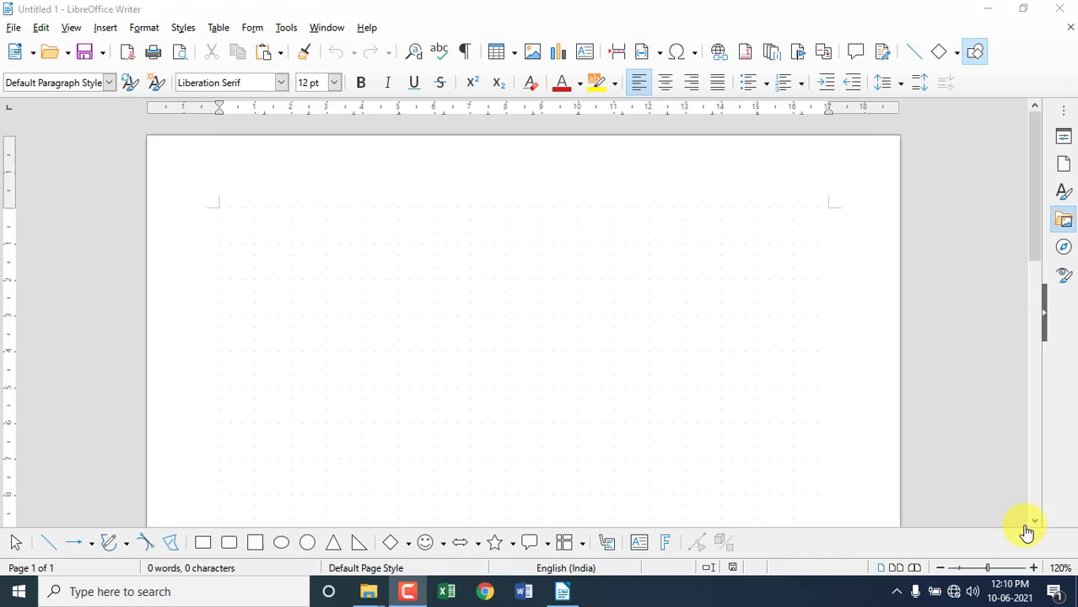
# Create a new blank text document
pyautogui.click(1026, 533)
pyautogui.click(17, 28)
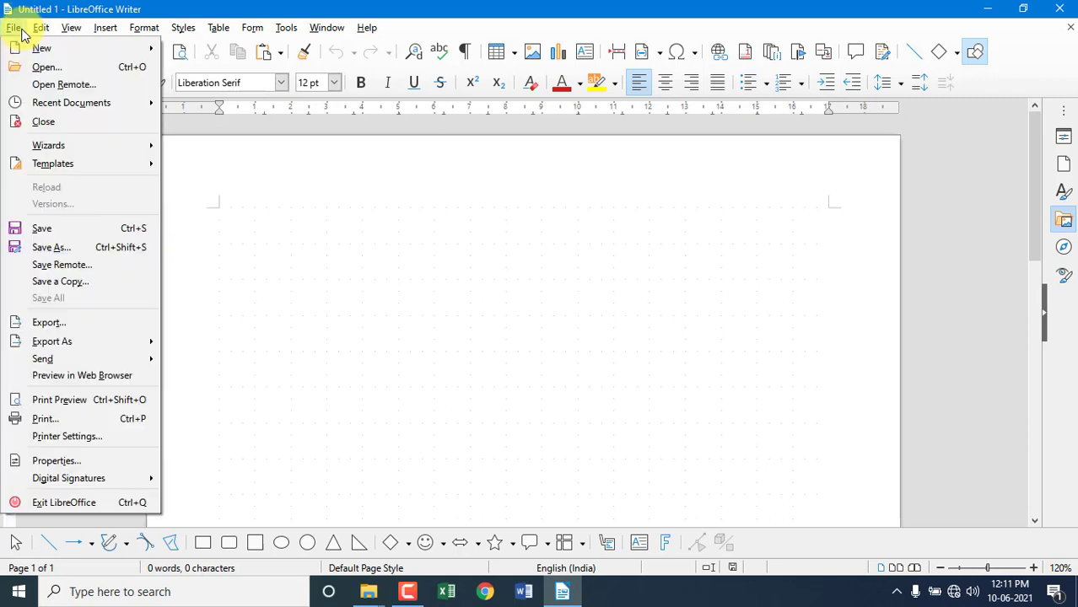
pyautogui.moveTo(48, 52)
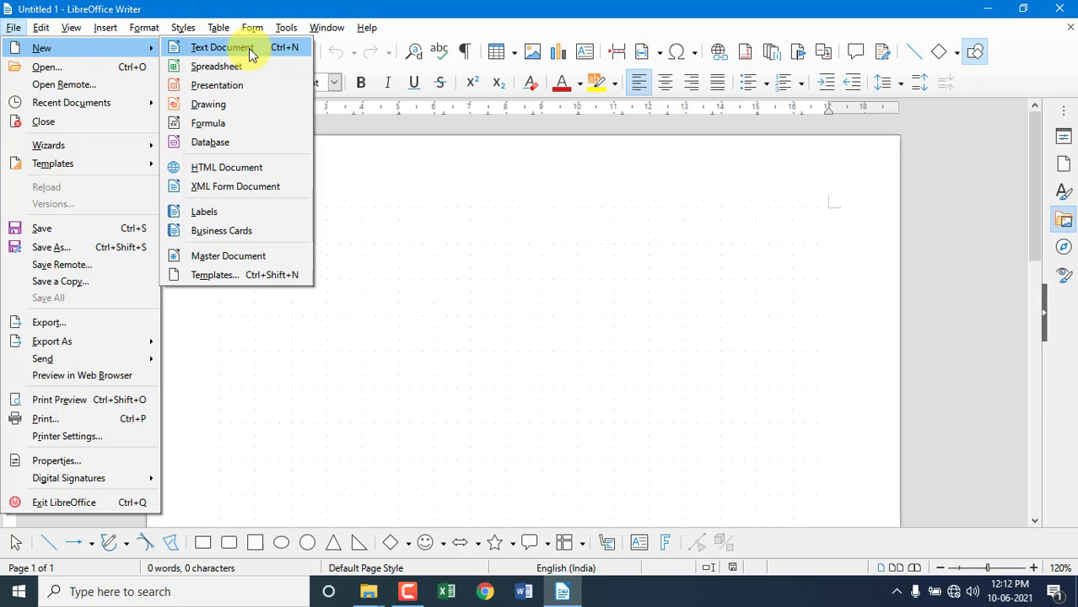
pyautogui.click(222, 47)
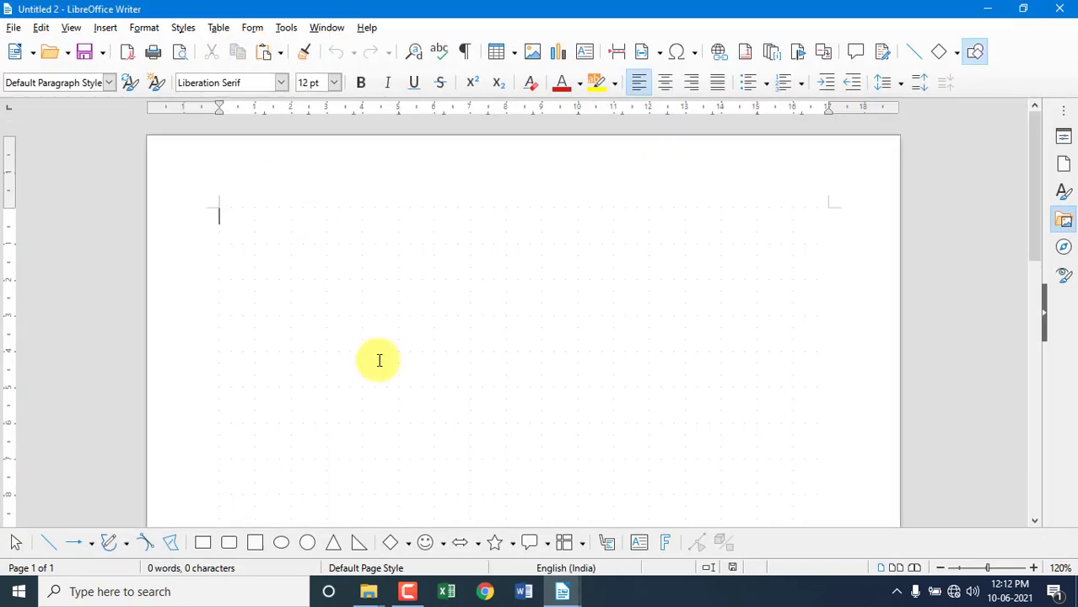
# Switch back to the Untitled 1 document window
pyautogui.click(565, 591)
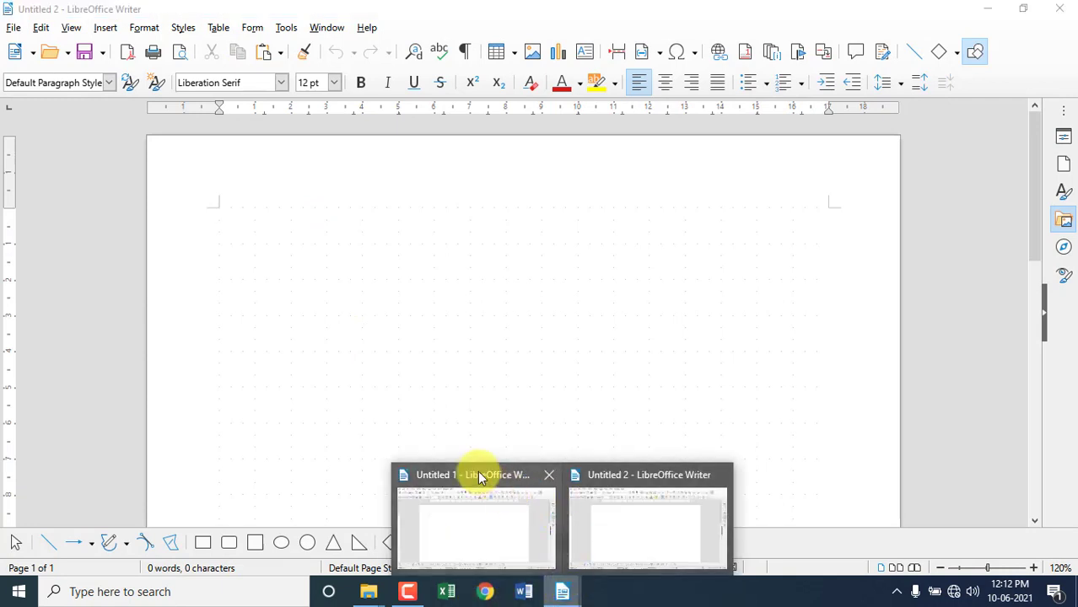
pyautogui.click(563, 354)
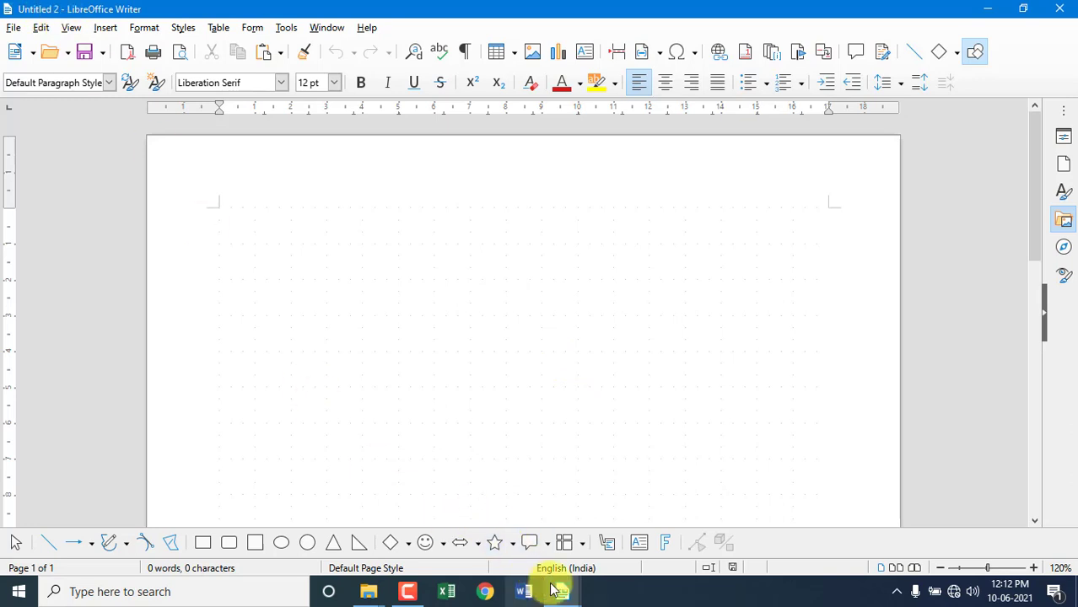
pyautogui.moveTo(561, 592)
pyautogui.click(524, 479)
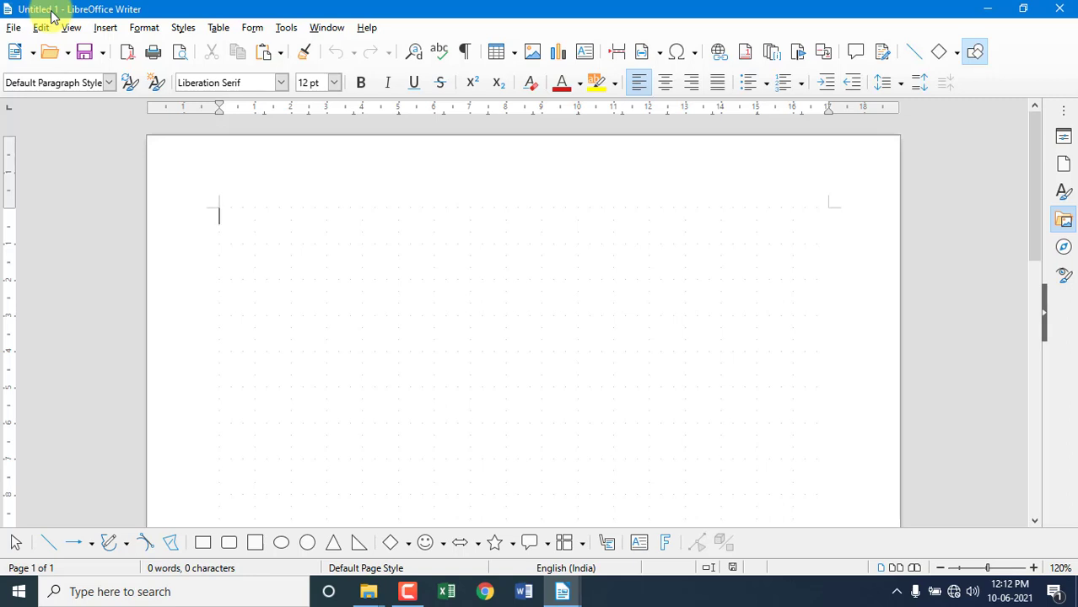
# Open the curriculum vitae ODT file from the Desktop folder and look through its contents
pyautogui.click(14, 28)
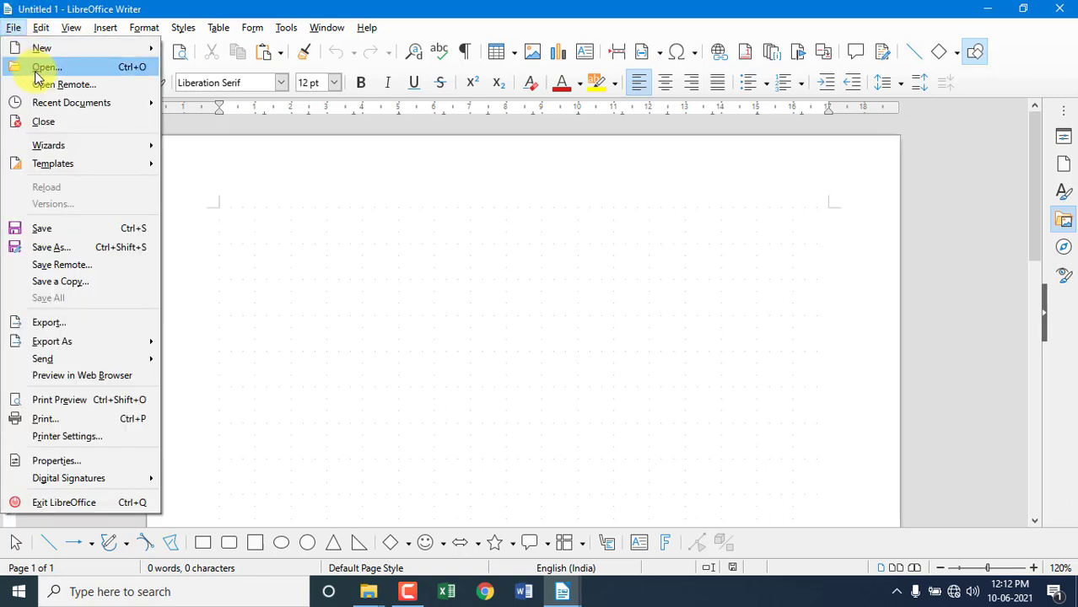
pyautogui.click(94, 71)
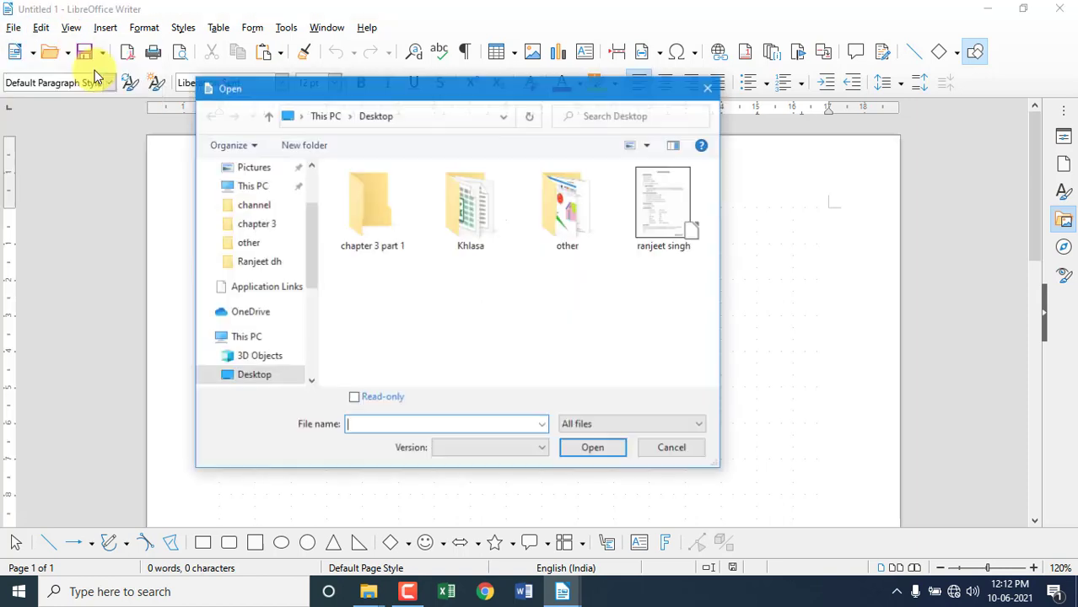
pyautogui.click(663, 207)
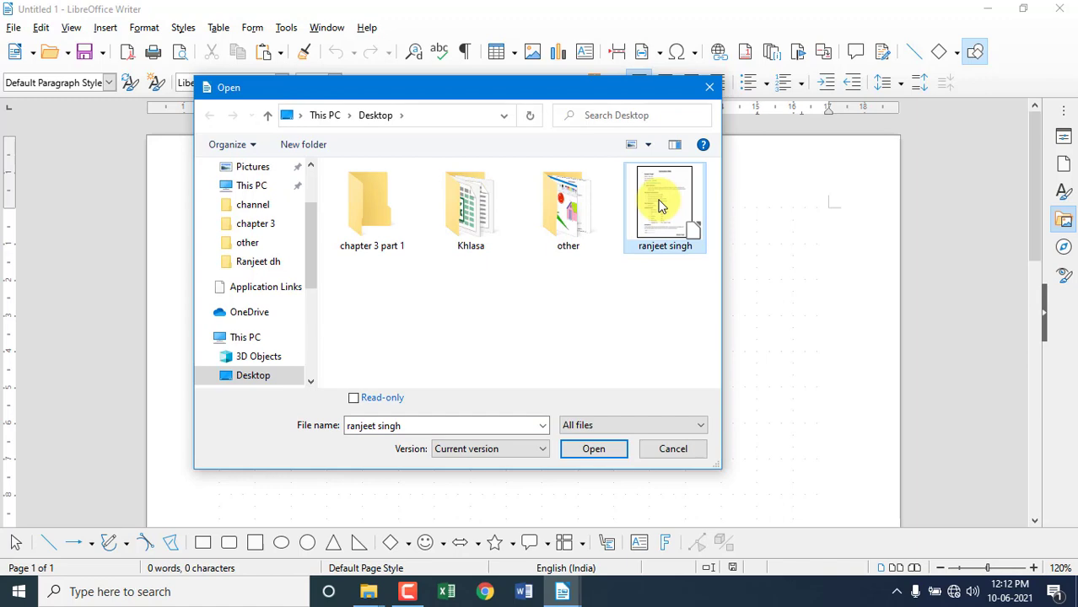
pyautogui.click(600, 449)
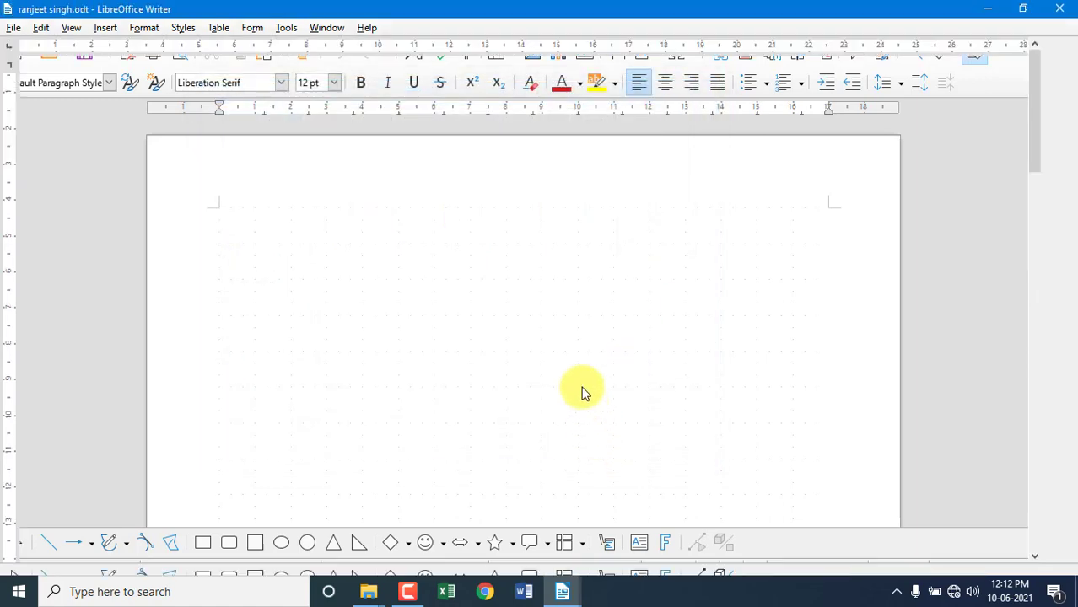
pyautogui.scroll(-10, 578, 379)
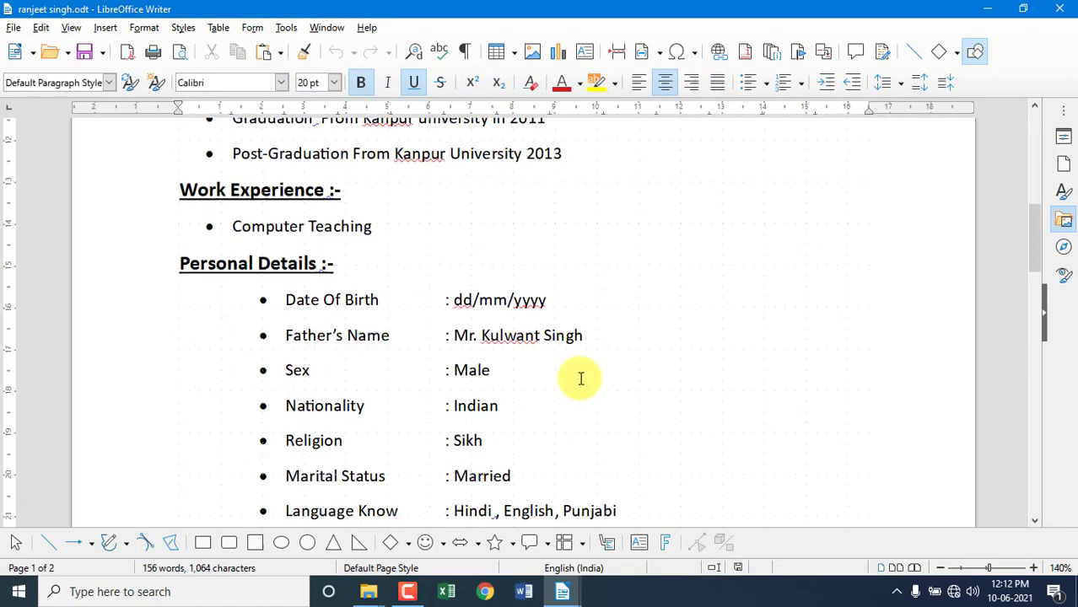
pyautogui.scroll(10, 580, 378)
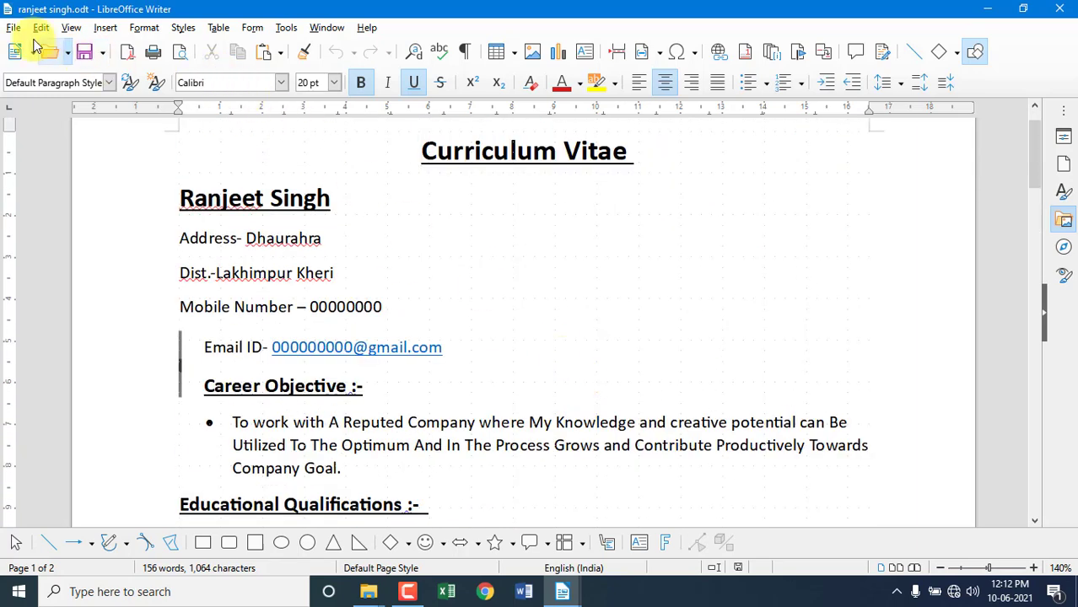
# View the remote file opening options and the Google Drive fields for adding a file service, then close them
pyautogui.click(13, 28)
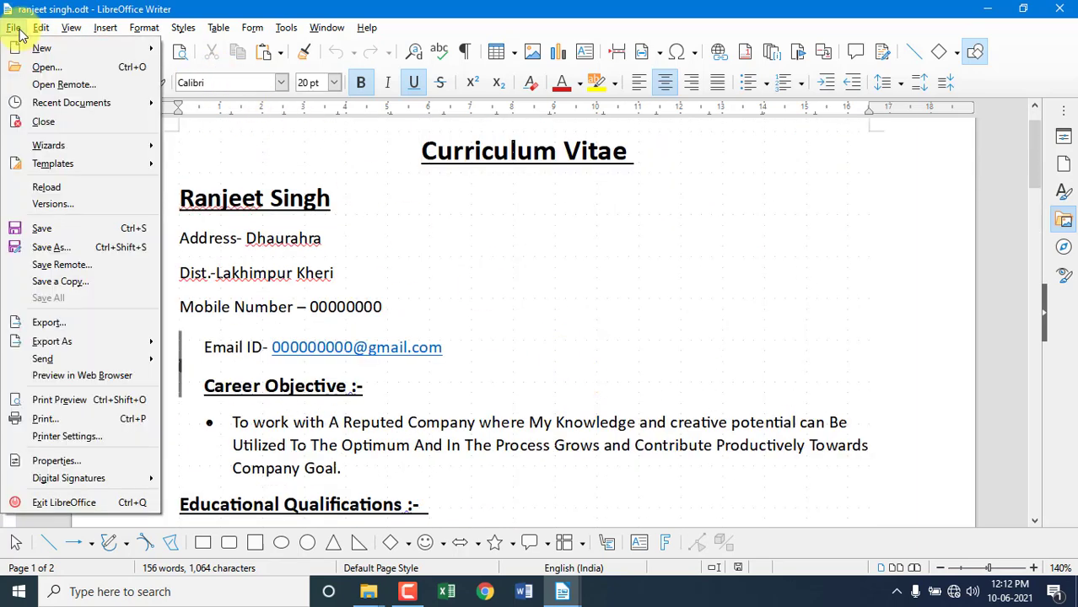
pyautogui.click(46, 86)
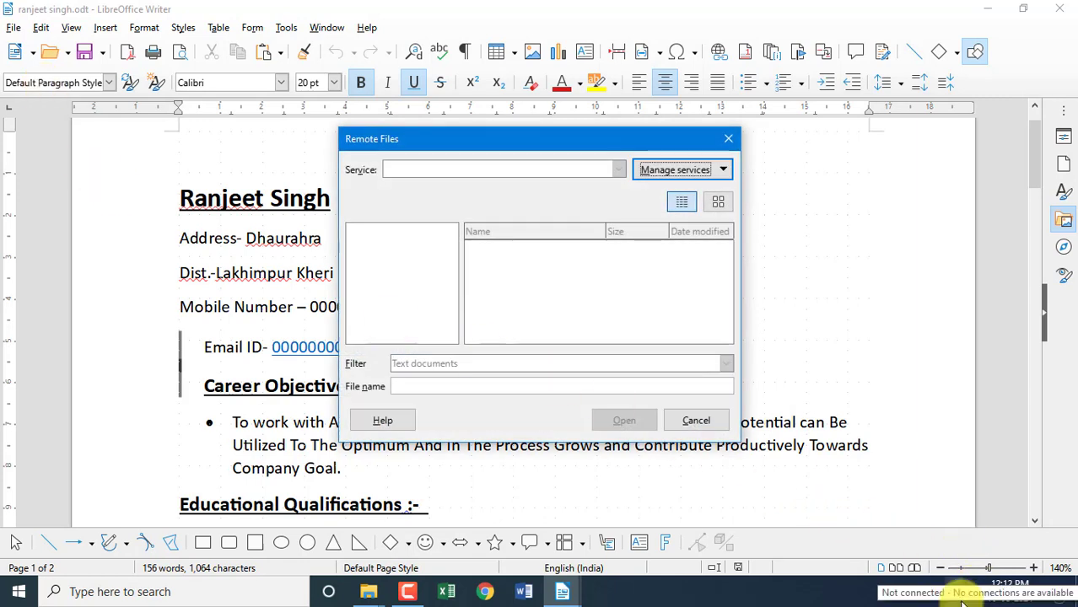
pyautogui.click(723, 173)
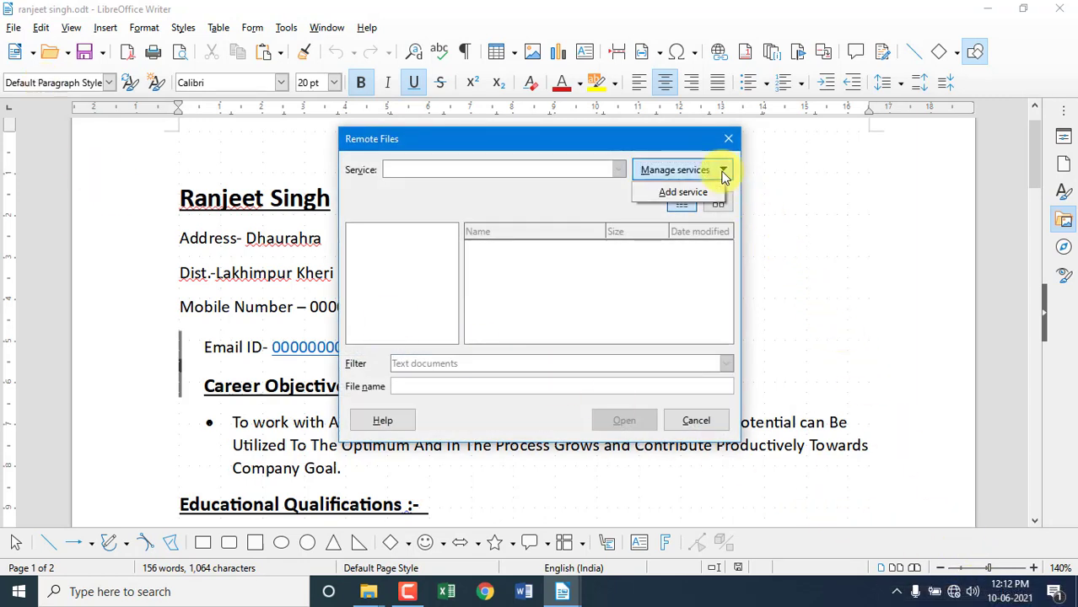
pyautogui.click(691, 194)
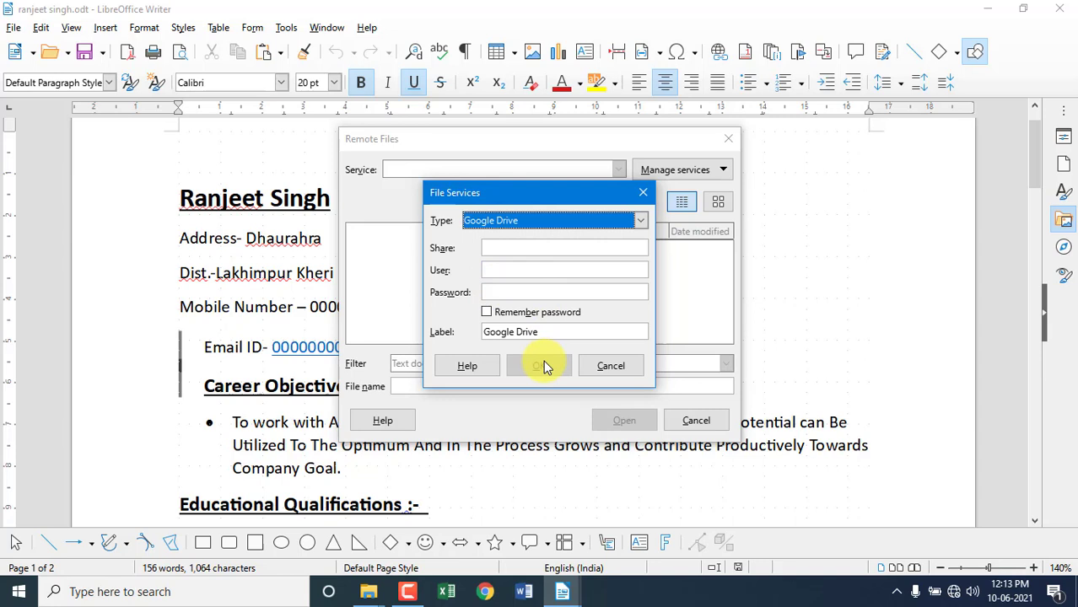
pyautogui.click(643, 192)
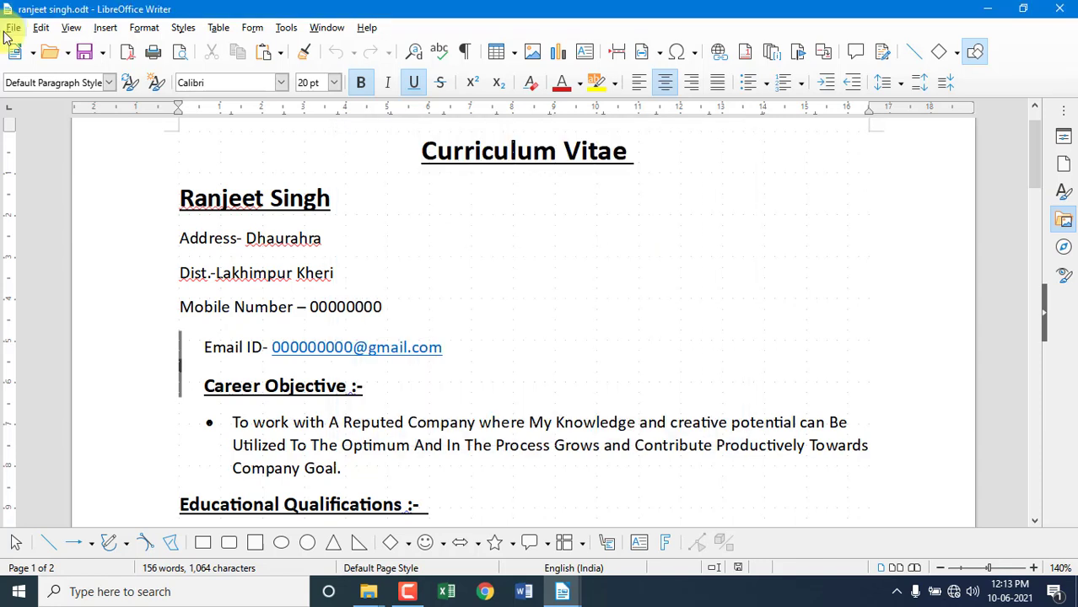
# Create a business fax with the Fax Wizard using the Modern Fax design, overwriting the existing template and disabling macros
pyautogui.click(10, 29)
pyautogui.moveTo(45, 108)
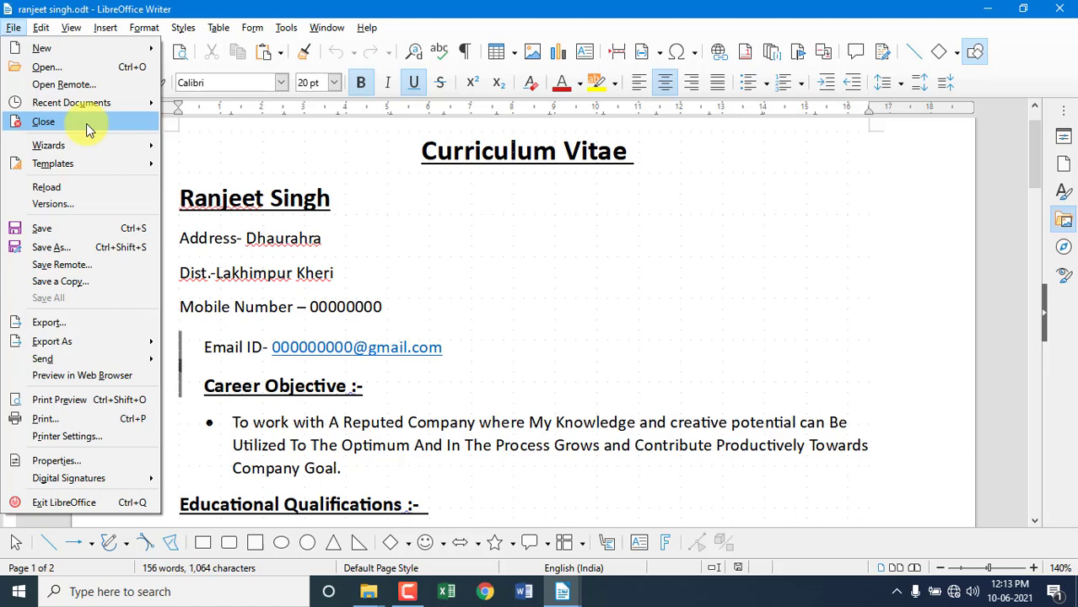
pyautogui.moveTo(86, 140)
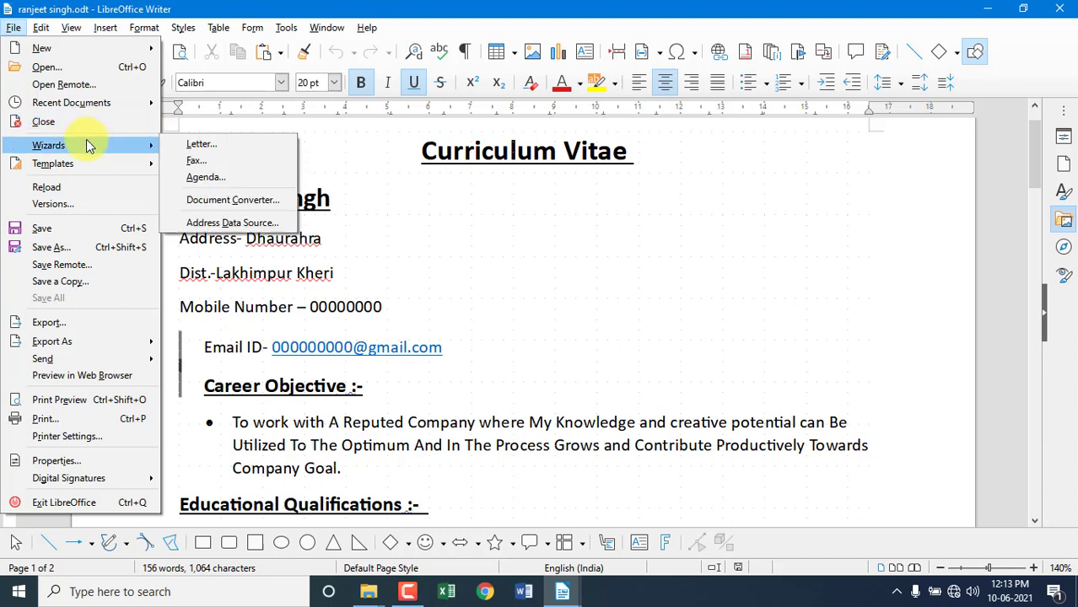
pyautogui.click(223, 162)
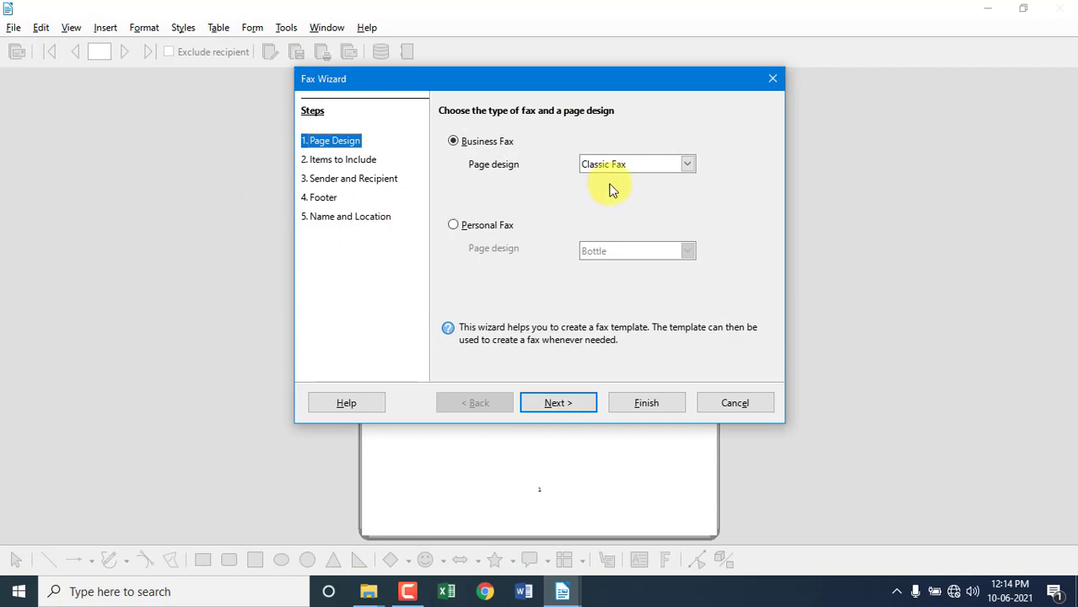
pyautogui.click(687, 163)
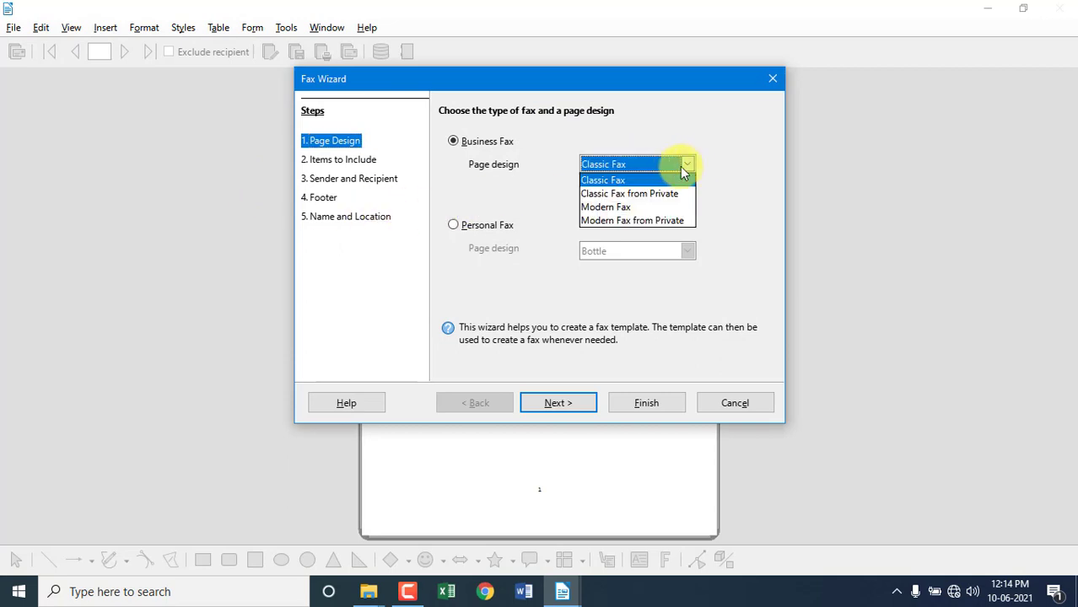
pyautogui.click(656, 208)
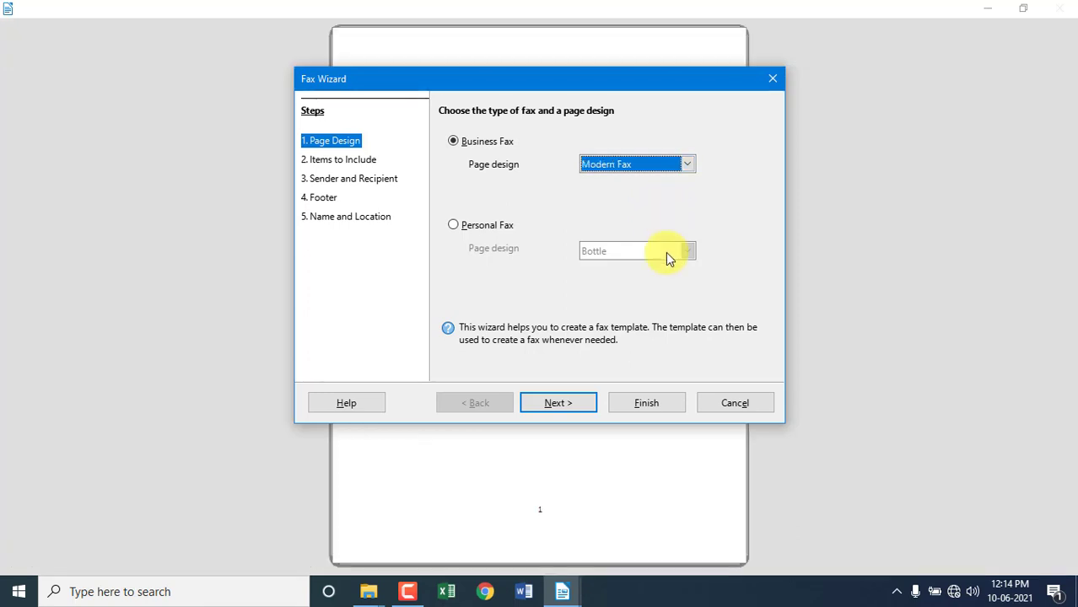
pyautogui.click(658, 403)
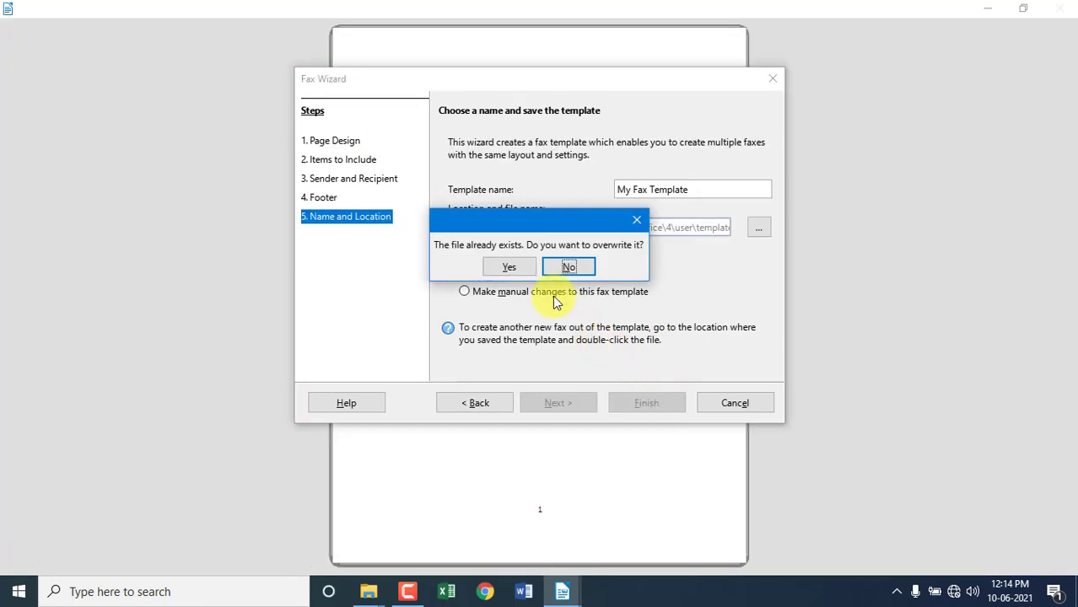
pyautogui.click(510, 269)
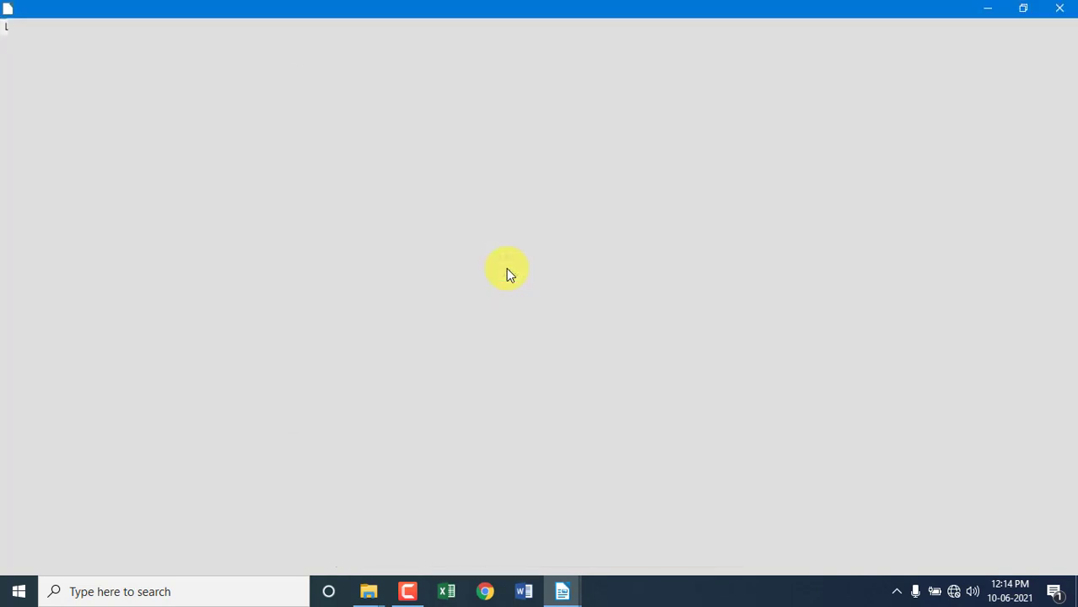
pyautogui.click(671, 338)
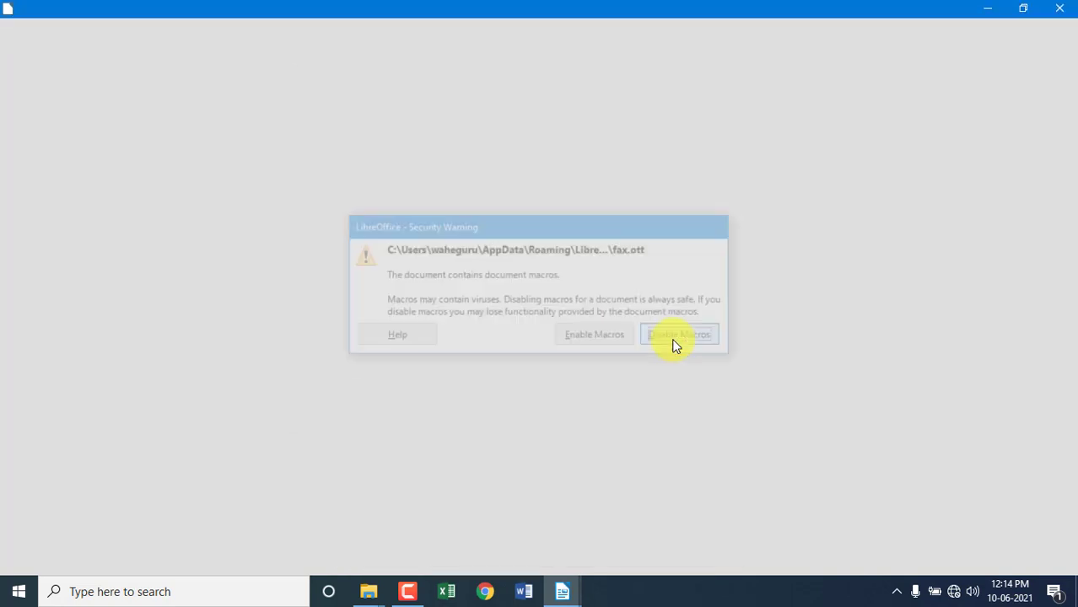
# Examine the fax template's header and its To and From table at 170% zoom
pyautogui.scroll(-8, 429, 330)
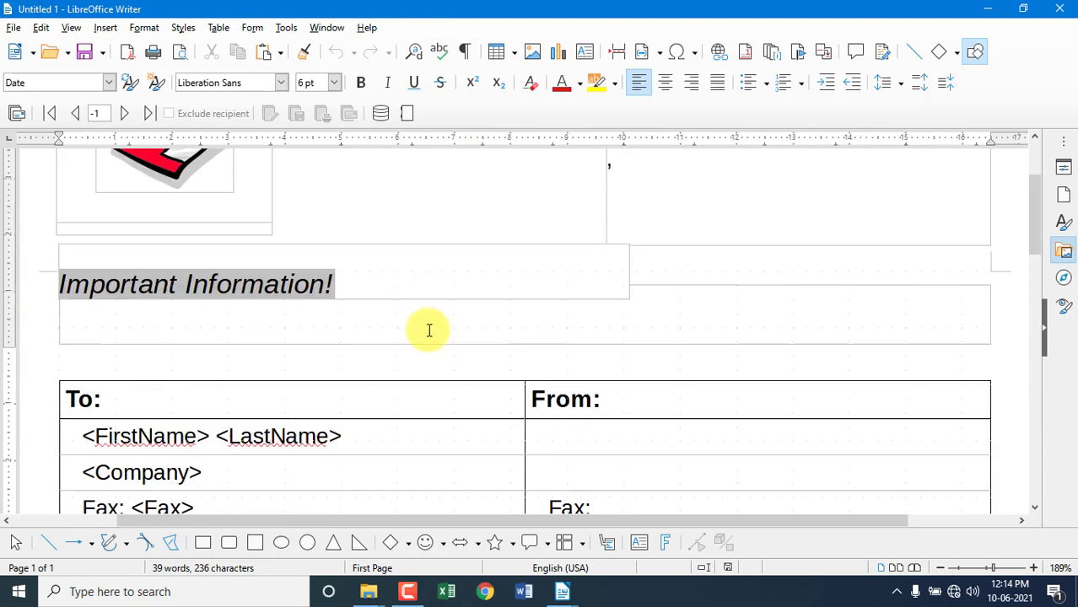
pyautogui.scroll(4, 429, 330)
pyautogui.scroll(3, 428, 329)
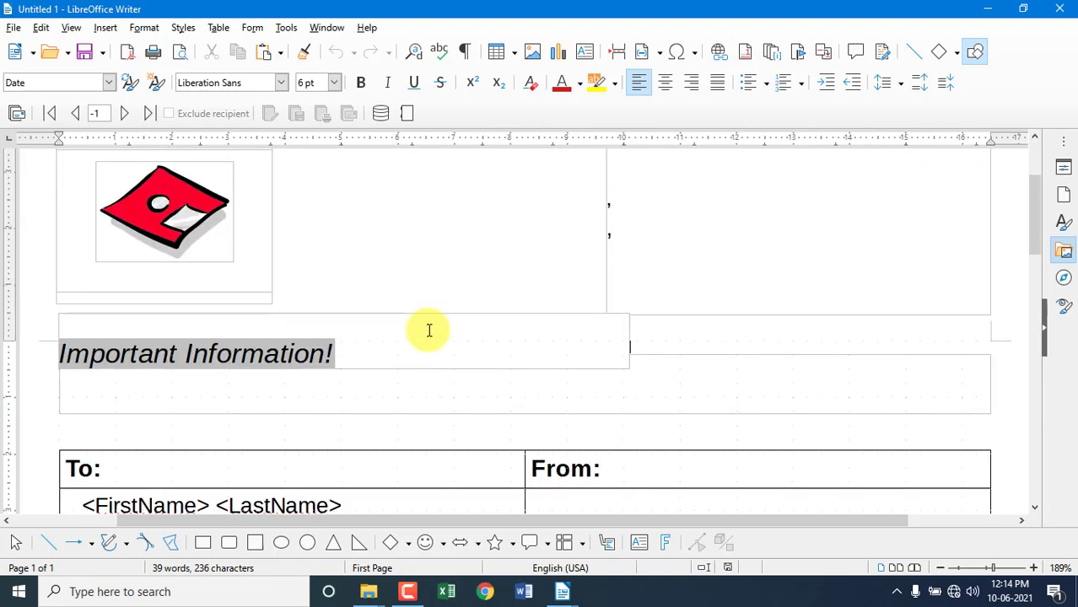
pyautogui.scroll(-3, 428, 330)
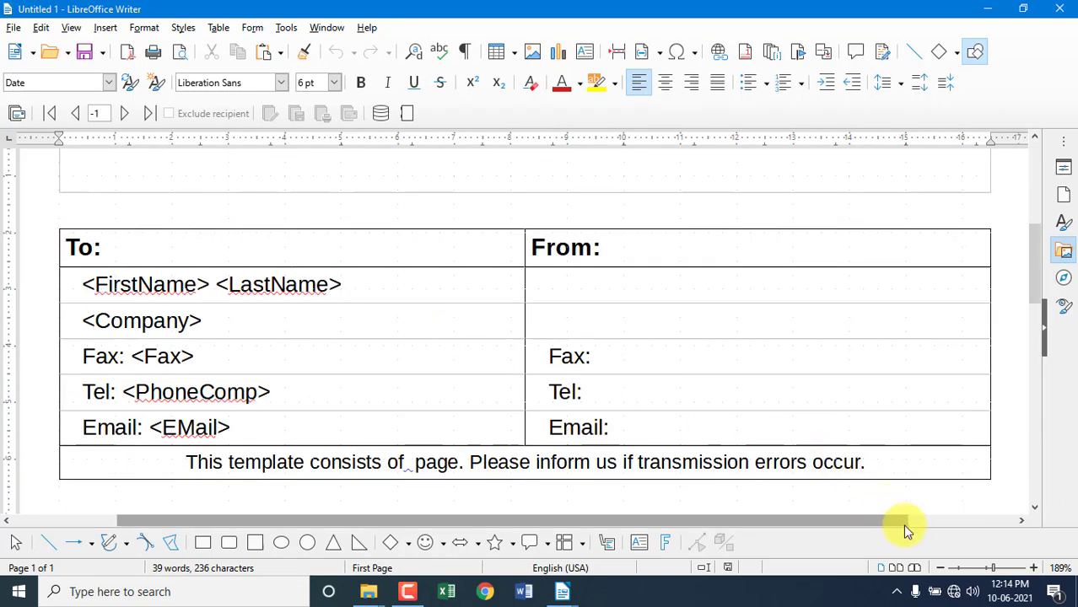
pyautogui.click(941, 569)
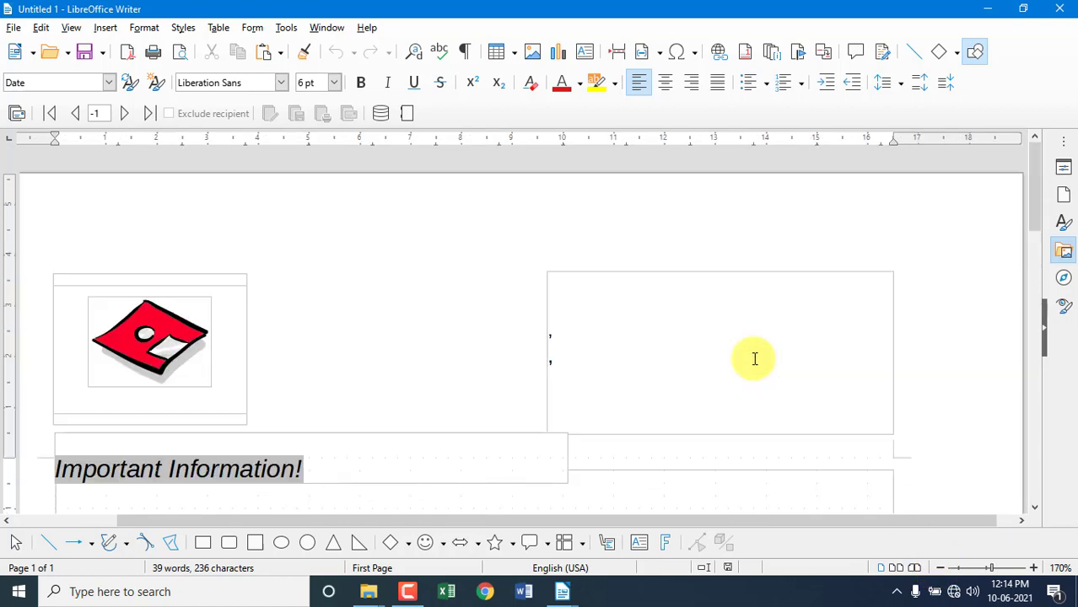
pyautogui.scroll(-10, 755, 359)
pyautogui.scroll(10, 755, 359)
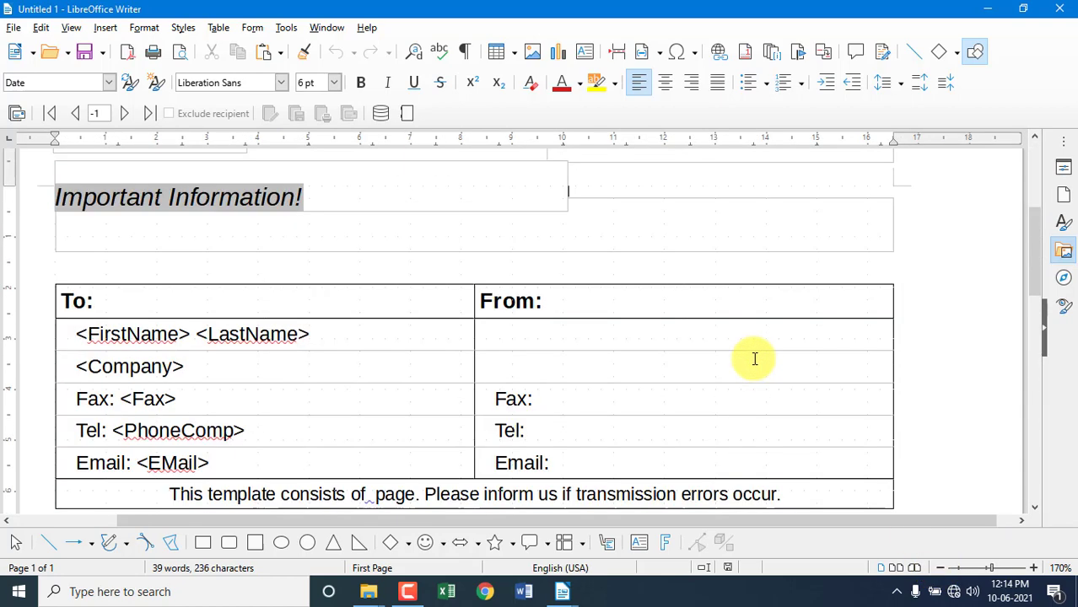
# Check which files the Khlasa folder on the desktop holds for the Document Converter, and close the folder
pyautogui.click(13, 27)
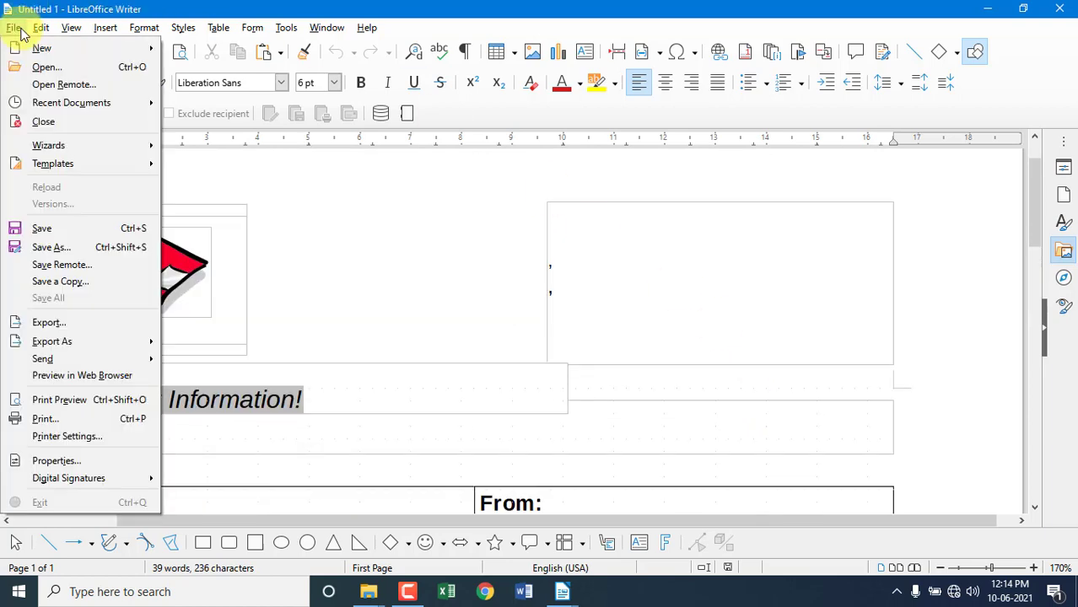
pyautogui.moveTo(141, 147)
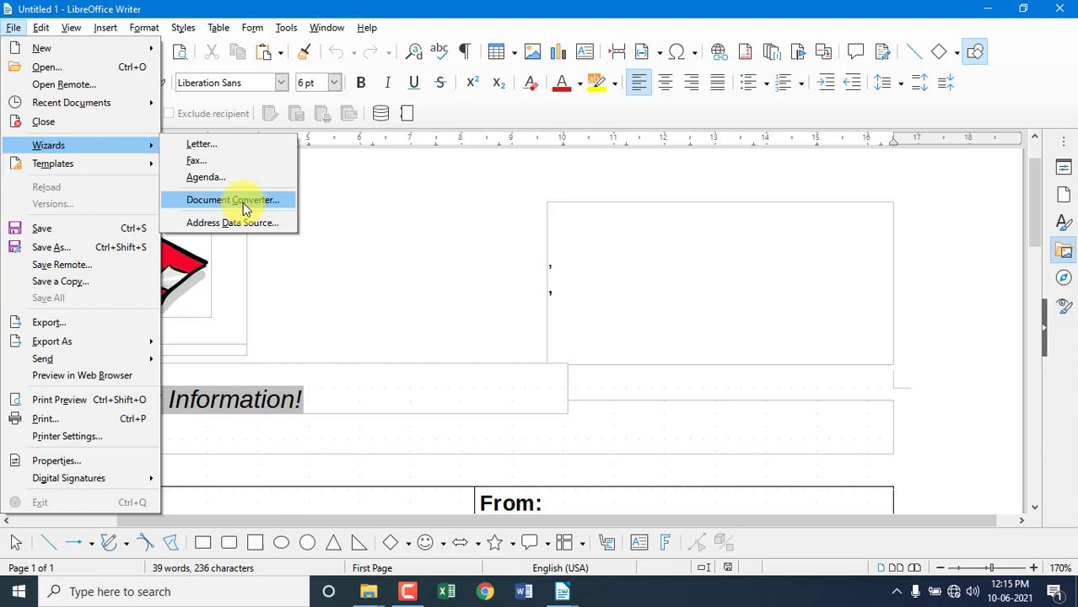
pyautogui.click(988, 9)
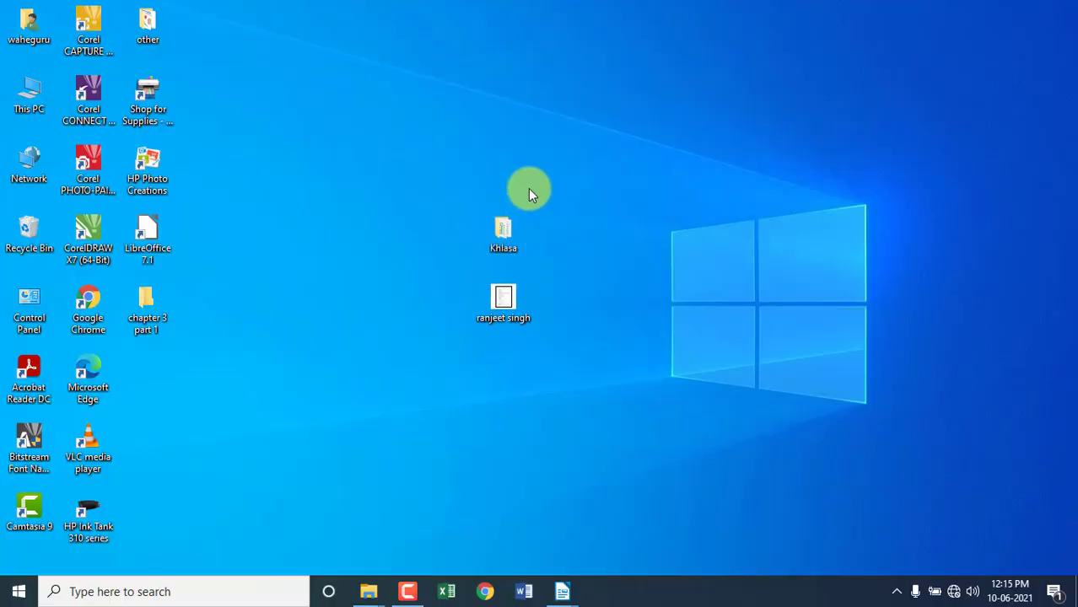
pyautogui.doubleClick(504, 229)
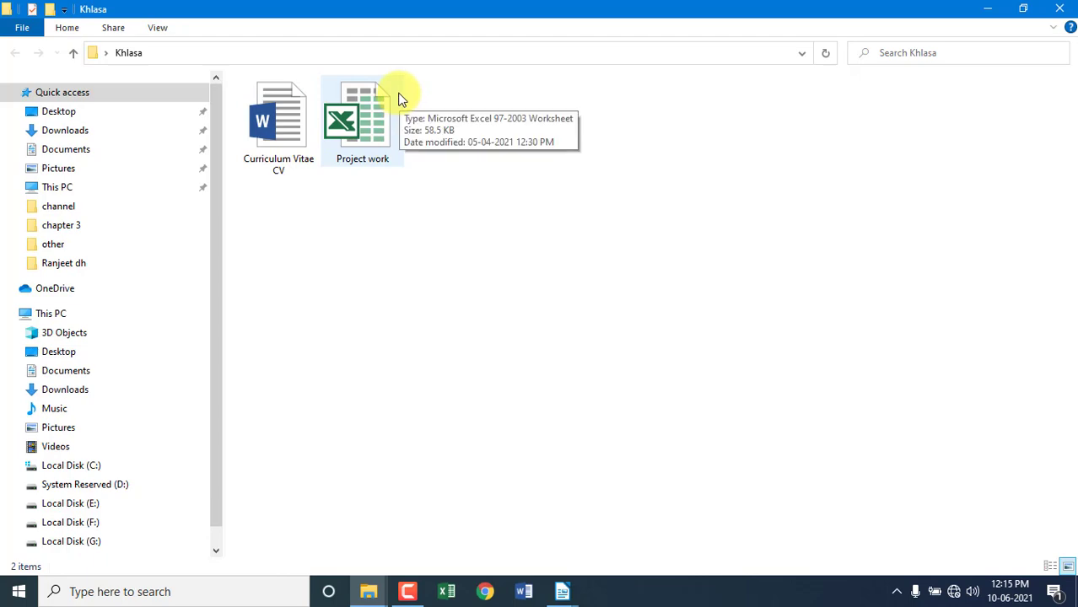
pyautogui.click(1060, 8)
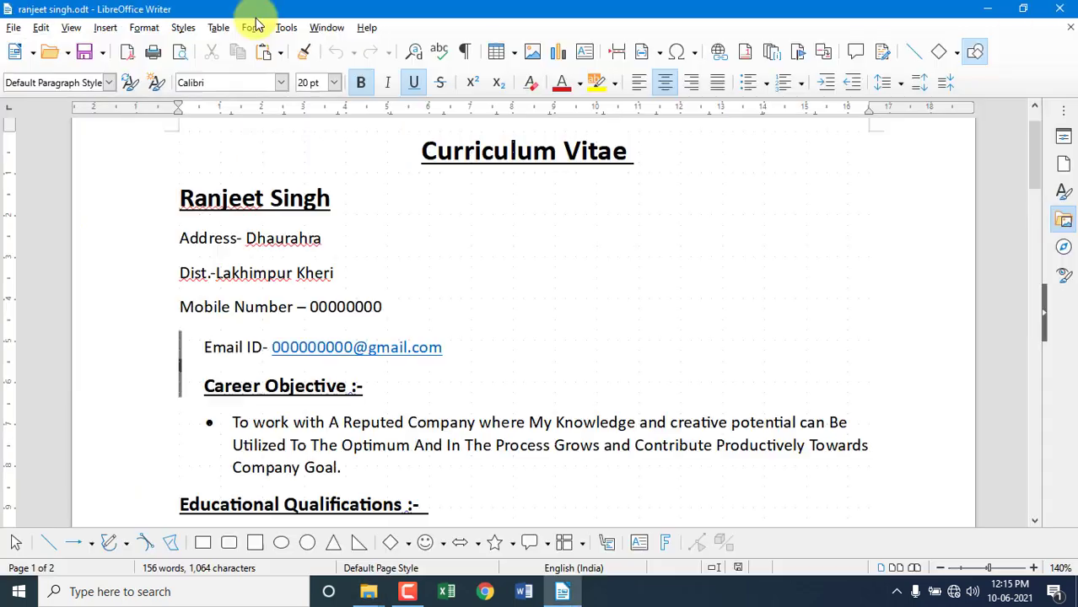
# Start the Document Converter wizard and choose Microsoft Office Word and Excel documents for conversion
pyautogui.click(14, 30)
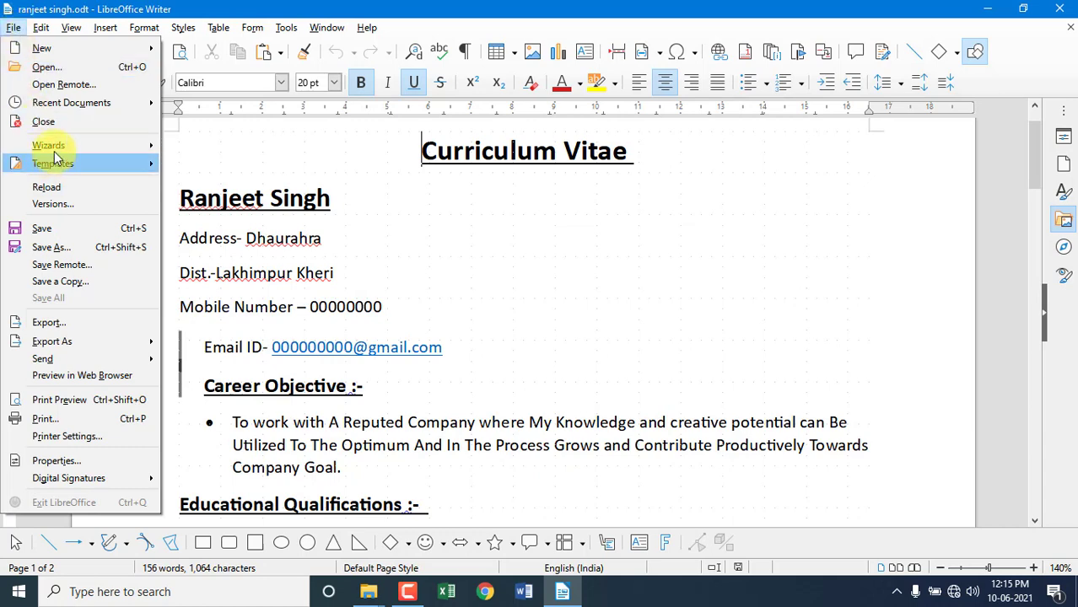
pyautogui.moveTo(53, 148)
pyautogui.click(215, 200)
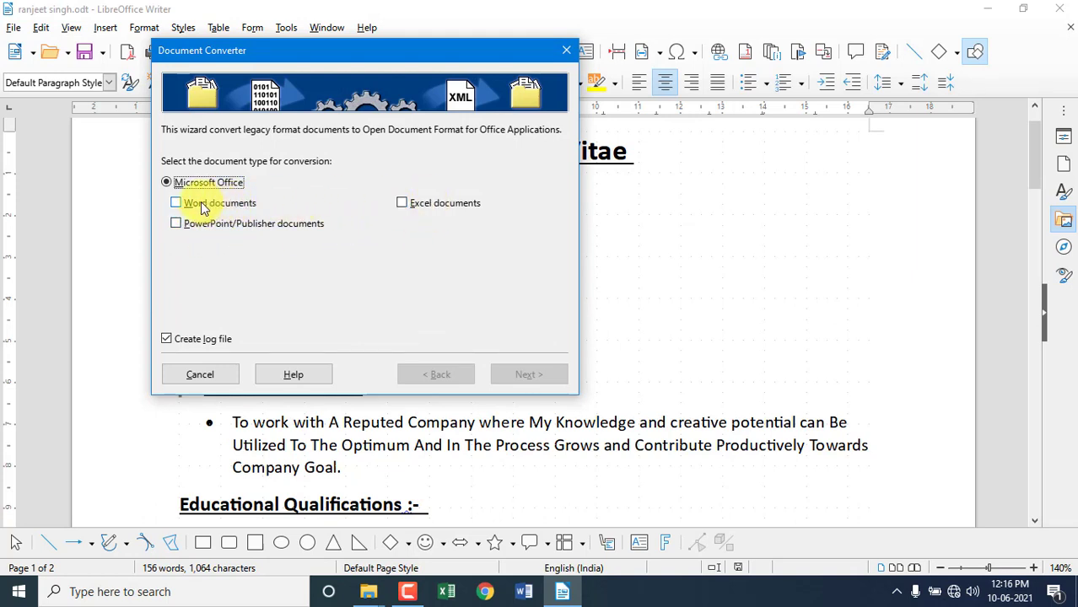
pyautogui.click(177, 206)
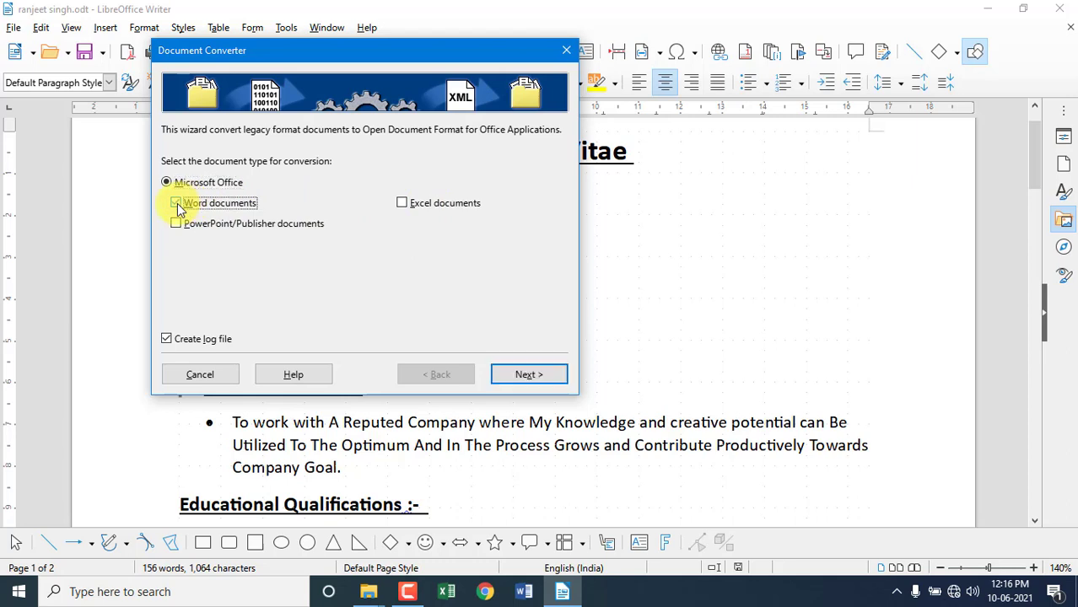
pyautogui.click(426, 213)
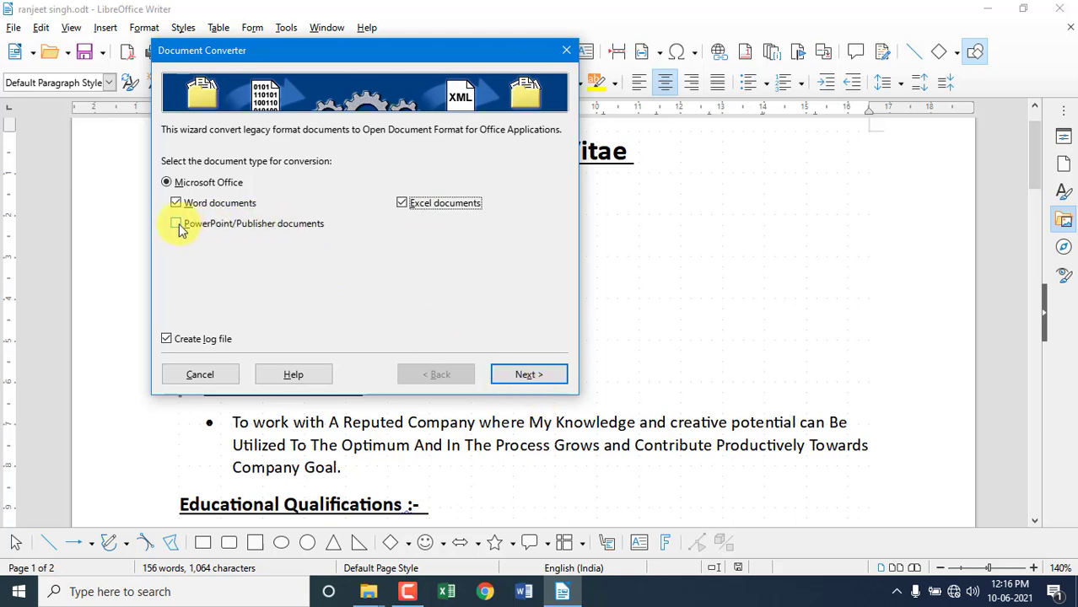
pyautogui.click(525, 375)
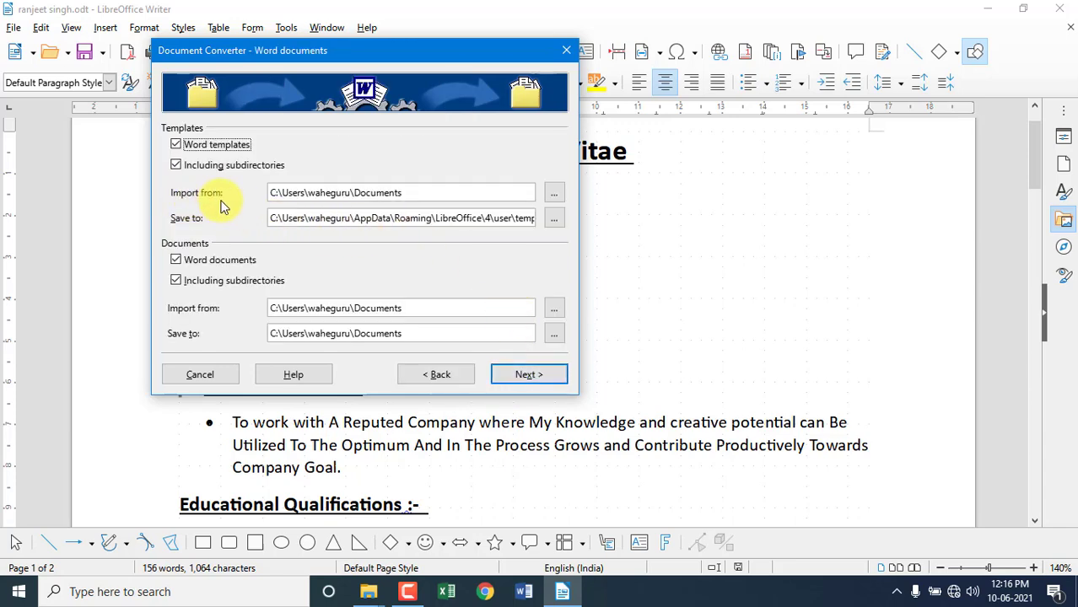
# Set both the import and save folders for Word templates to the Khlasa folder on the desktop
pyautogui.click(554, 195)
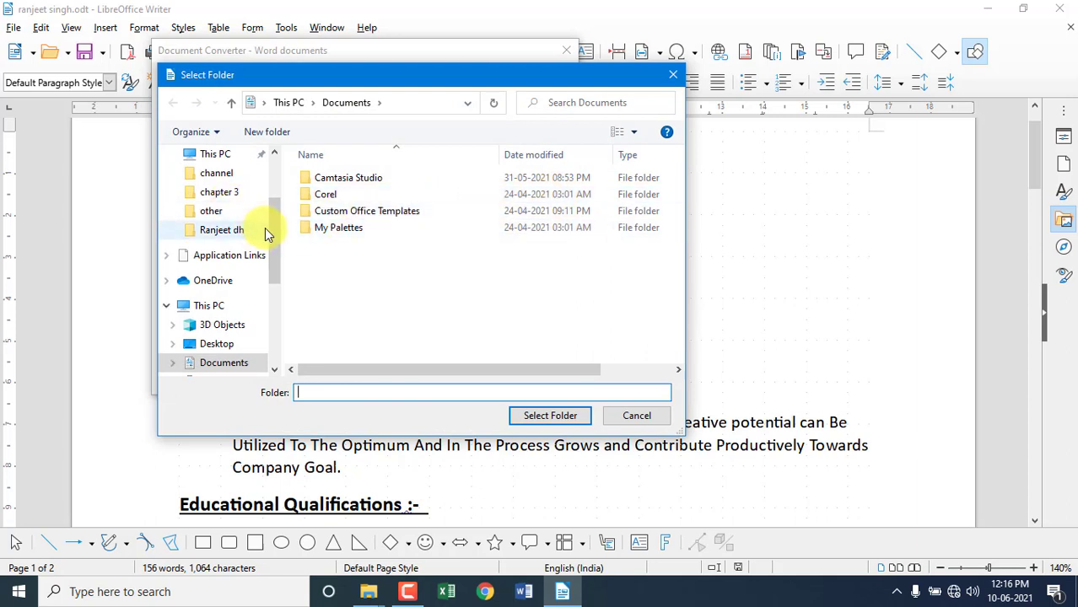
pyautogui.moveTo(275, 214); pyautogui.dragTo(276, 178)
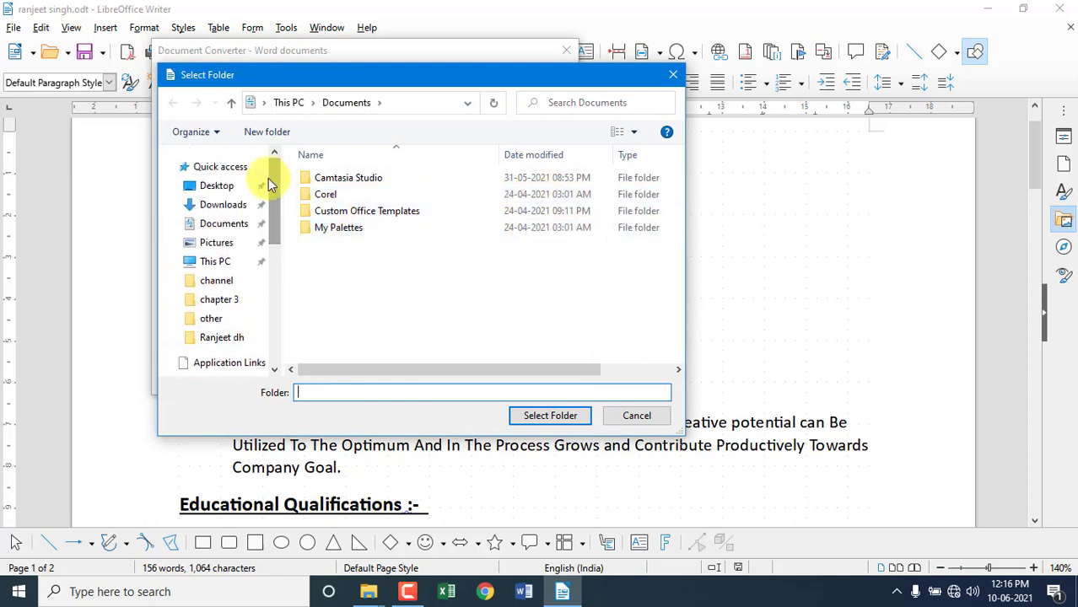
pyautogui.click(220, 186)
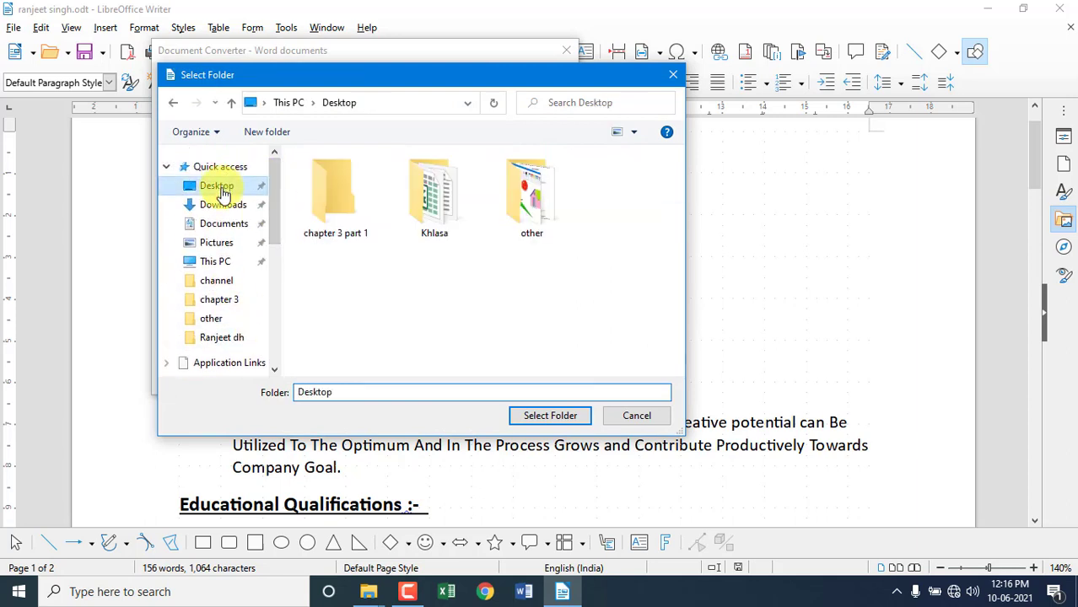
pyautogui.click(436, 221)
pyautogui.click(550, 415)
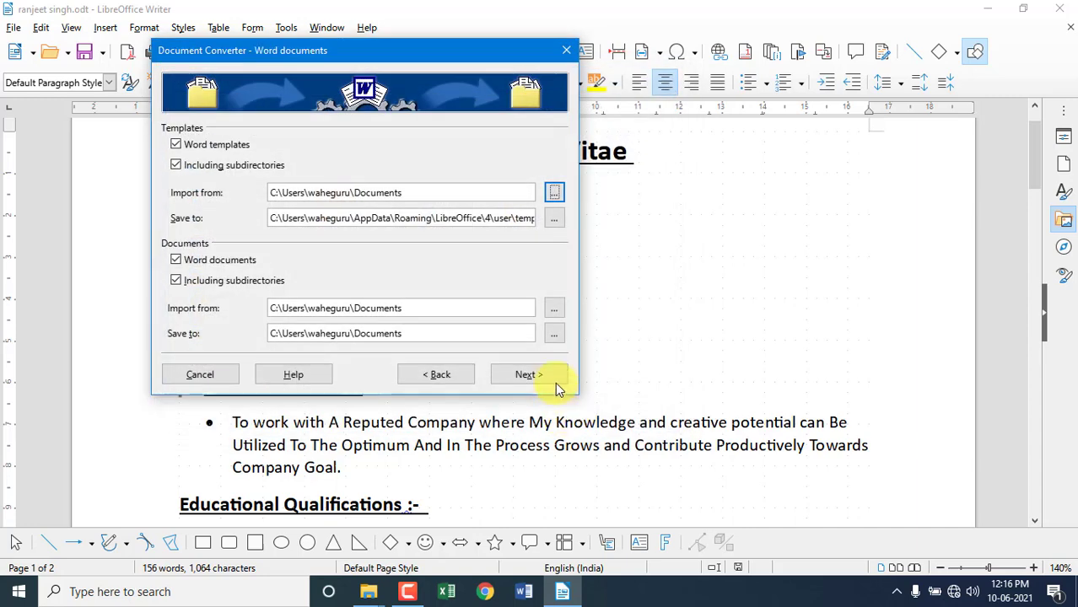
pyautogui.click(554, 220)
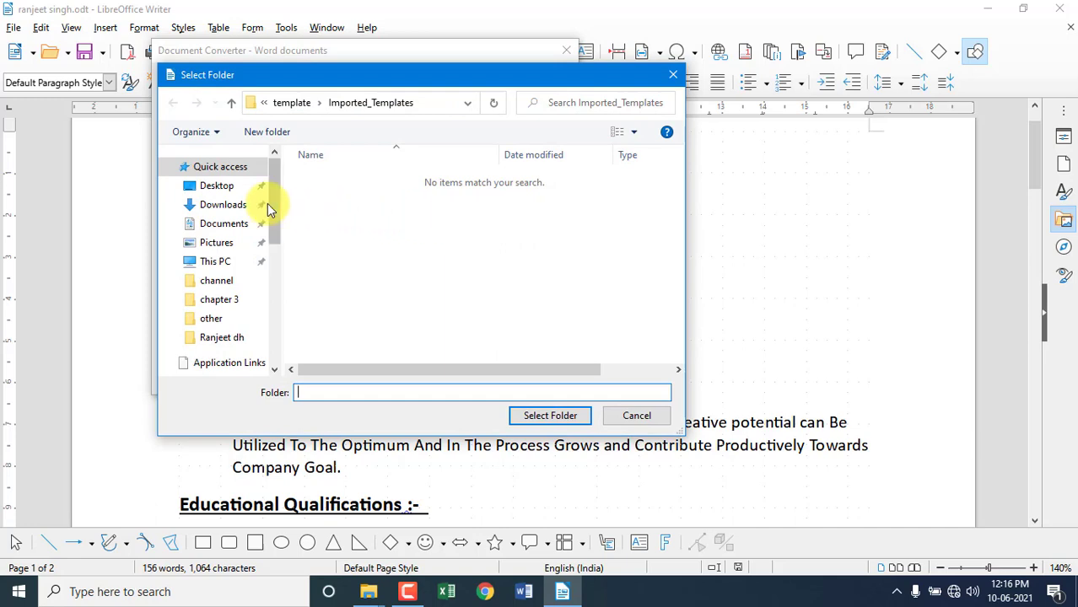
pyautogui.click(217, 186)
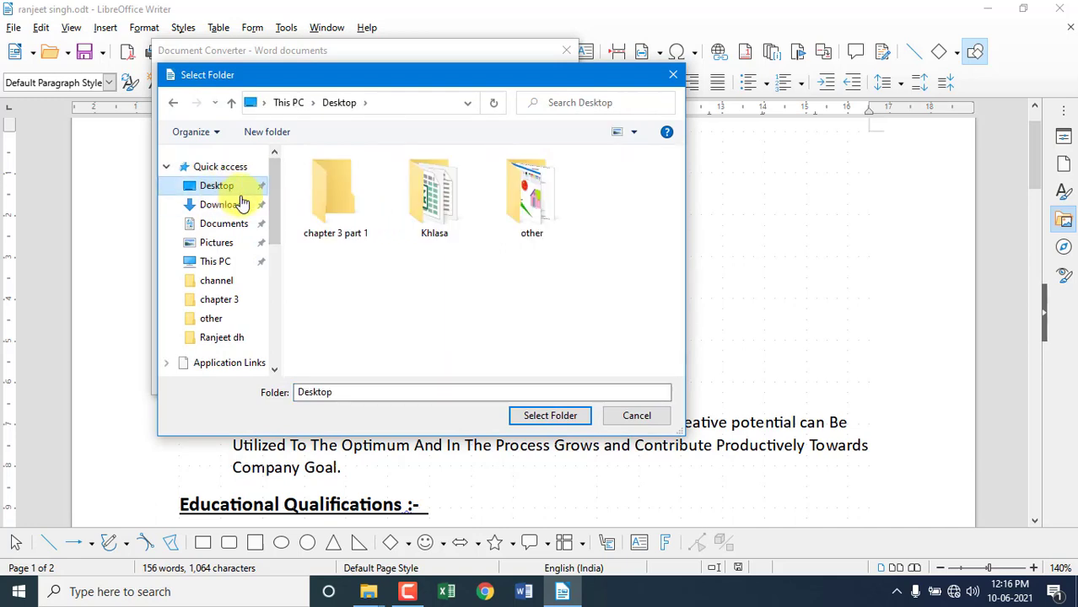
pyautogui.click(445, 217)
pyautogui.click(557, 415)
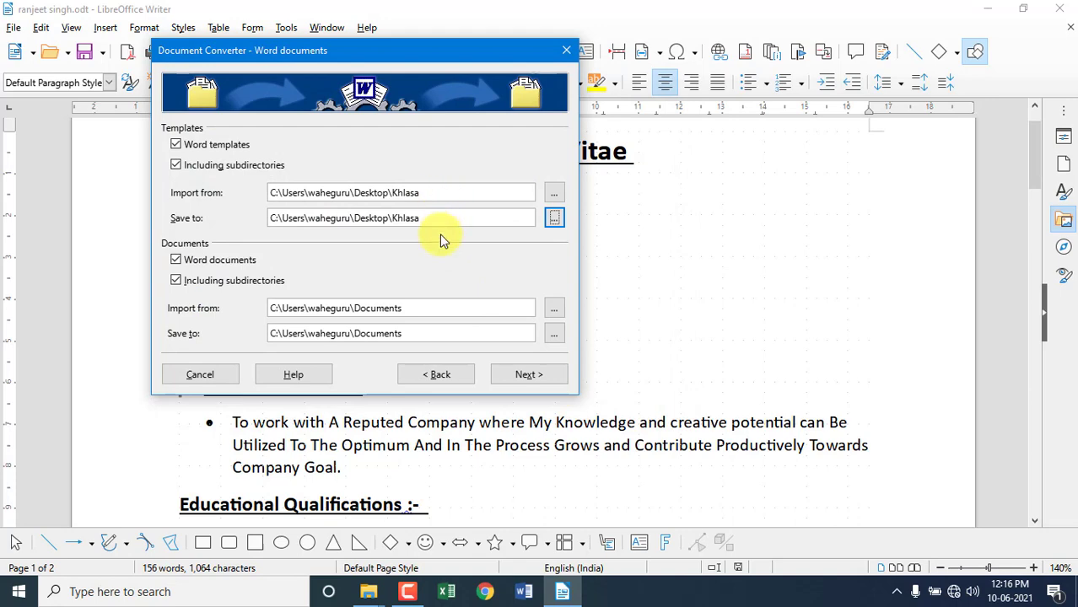
# Set the Word documents' import and save folders to Khlasa on the desktop, run the conversion and close the wizard
pyautogui.click(558, 311)
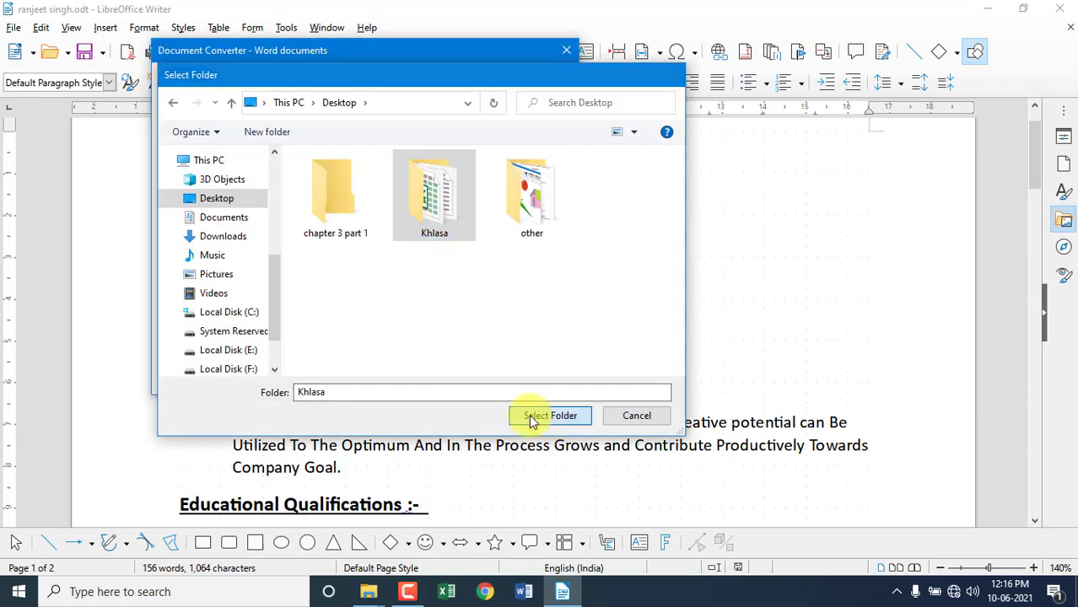
pyautogui.click(532, 415)
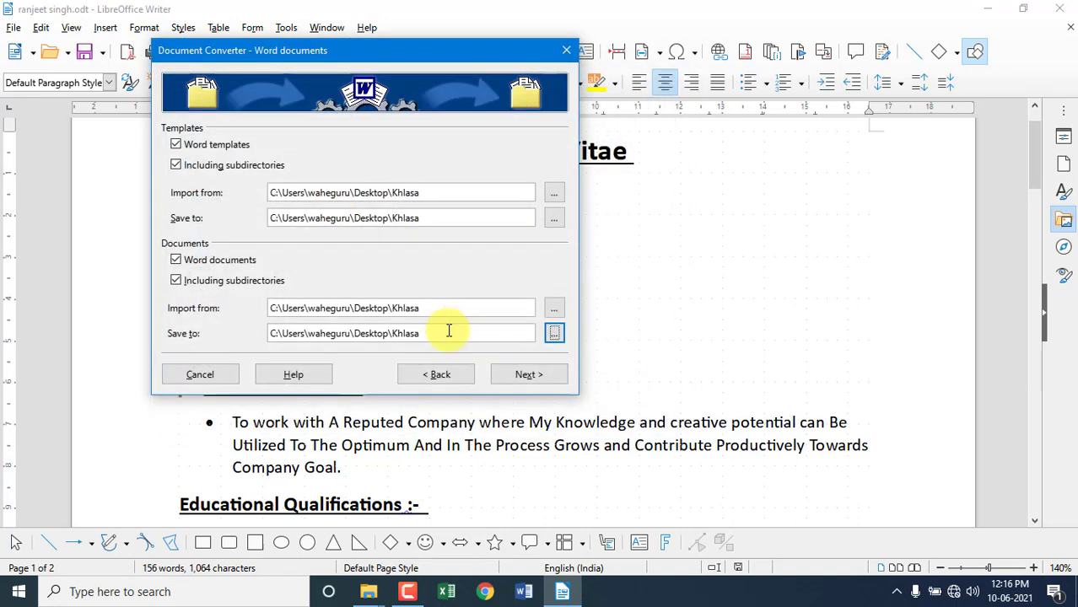
pyautogui.click(541, 378)
pyautogui.click(545, 382)
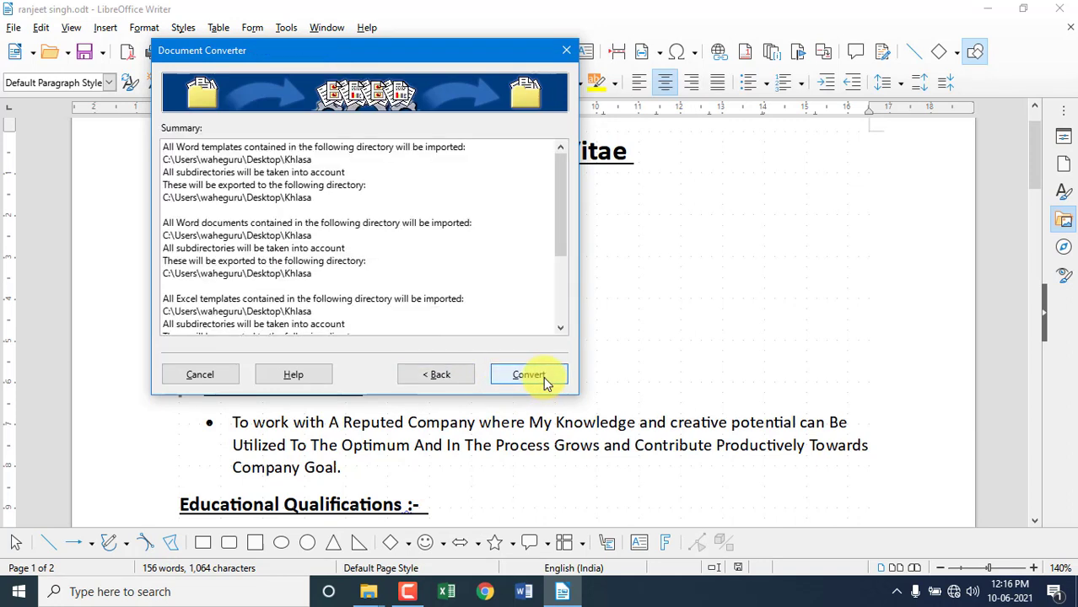
pyautogui.click(529, 376)
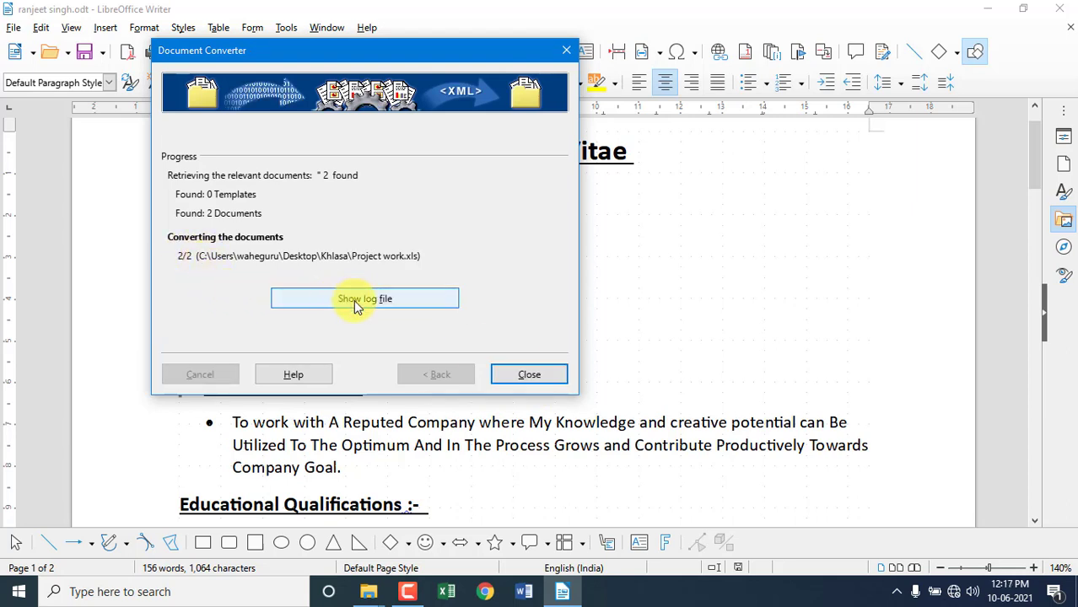
pyautogui.click(544, 373)
# Check the converted files in the Khlasa folder on the desktop, and return to the curriculum vitae document
pyautogui.click(986, 9)
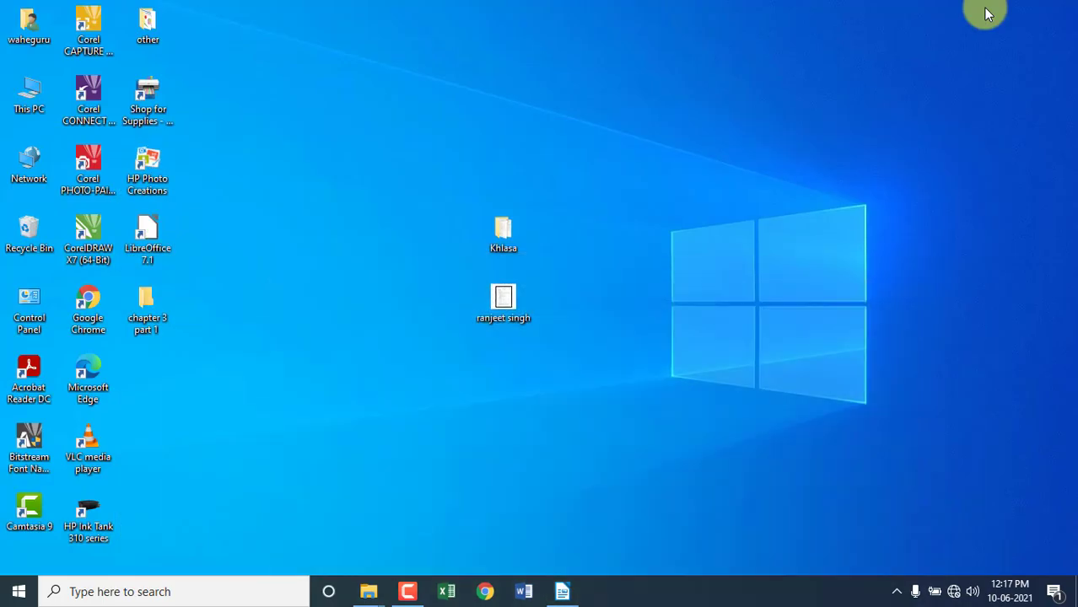
pyautogui.doubleClick(510, 231)
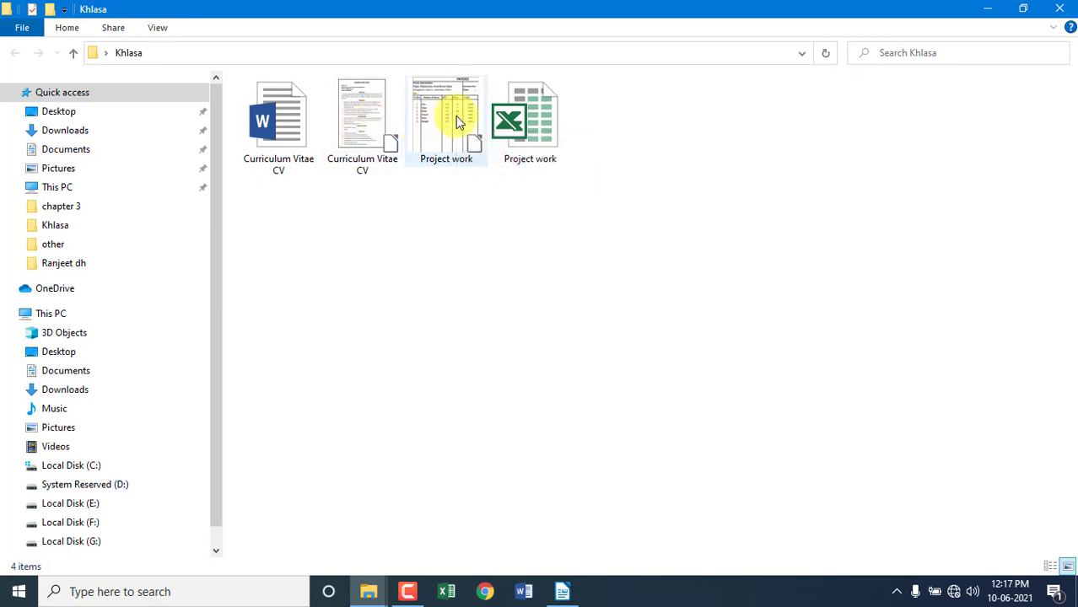
pyautogui.click(1058, 9)
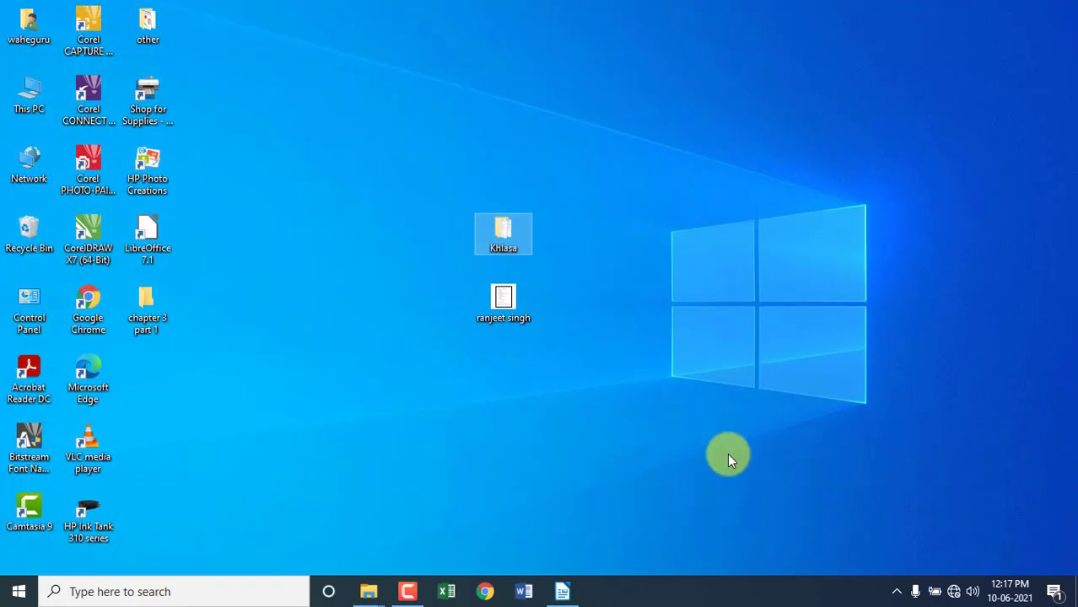
pyautogui.doubleClick(502, 302)
# Create a new document from the CV template in the template manager
pyautogui.click(13, 28)
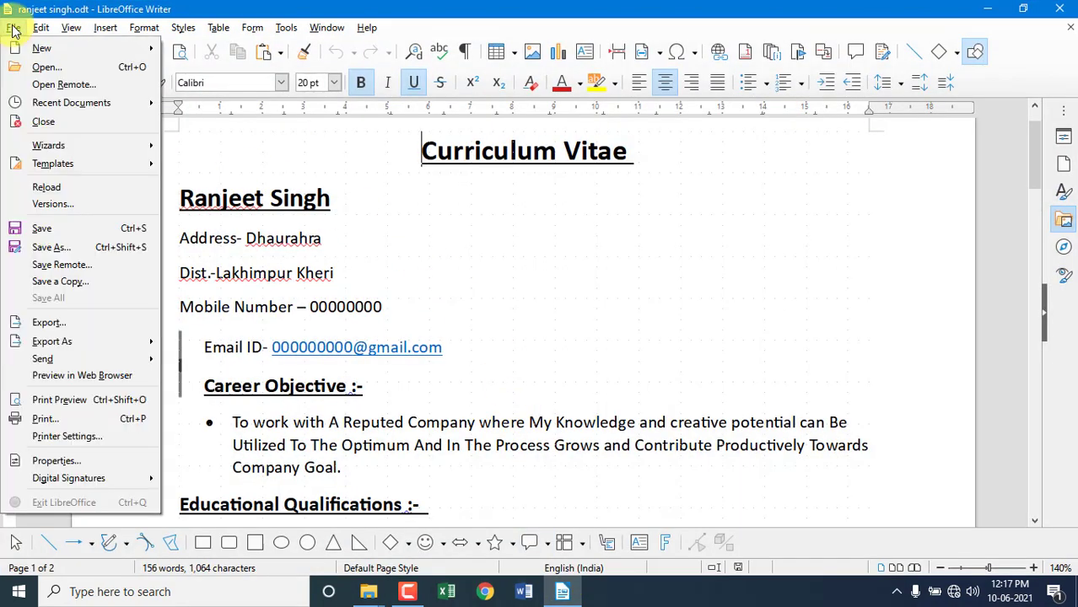
pyautogui.moveTo(99, 163)
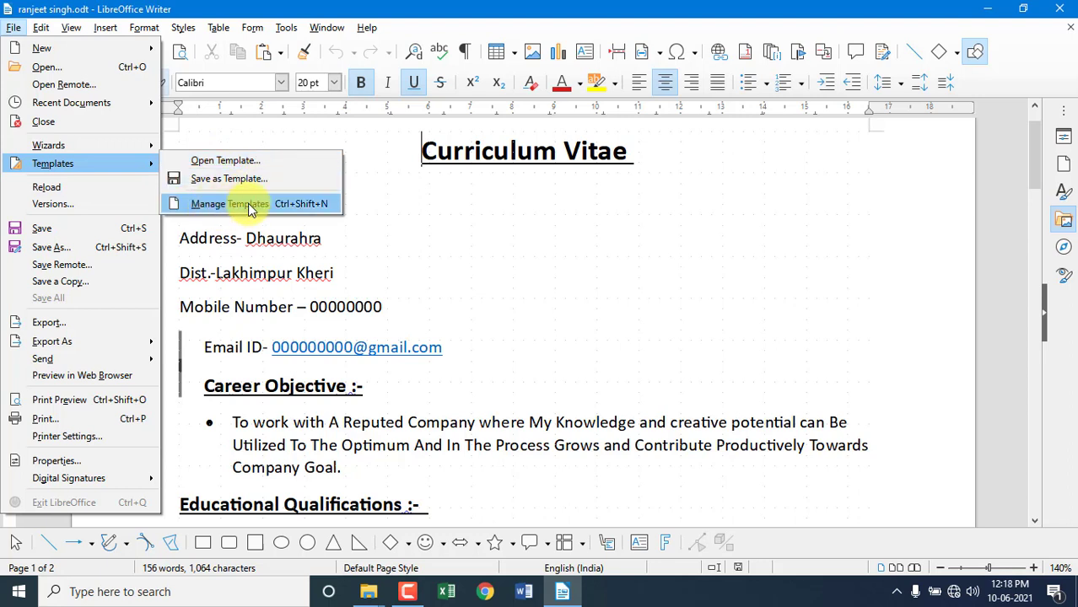
pyautogui.click(303, 206)
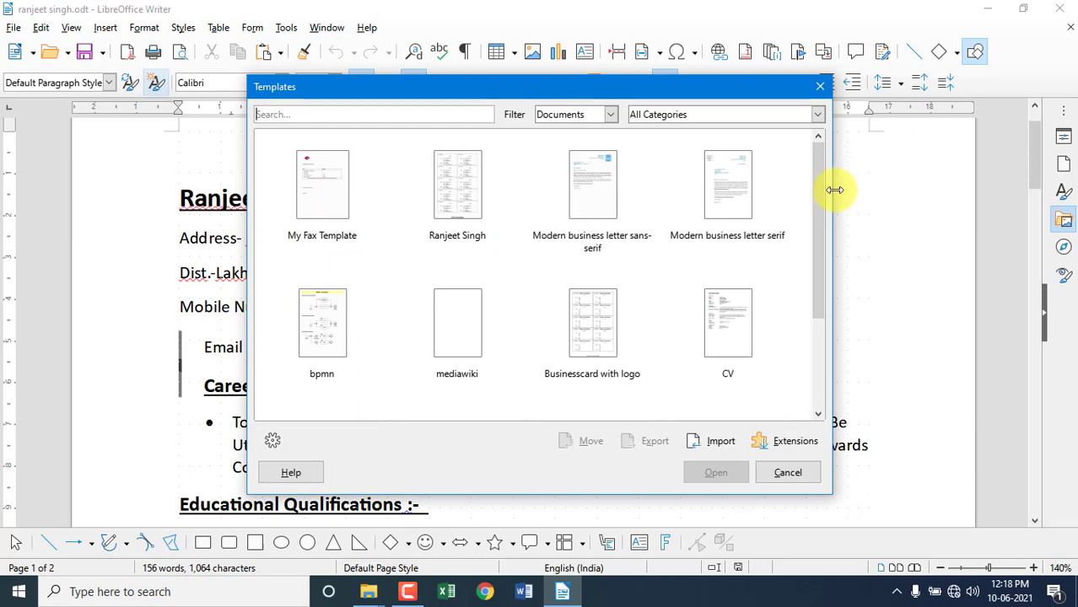
pyautogui.moveTo(819, 203); pyautogui.dragTo(824, 264)
pyautogui.click(696, 220)
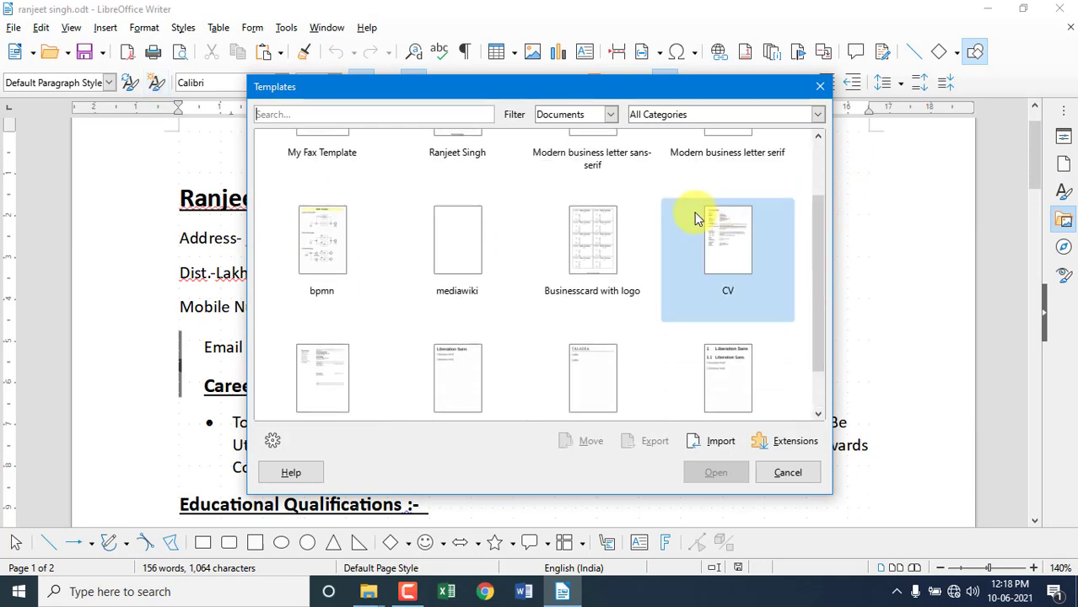
pyautogui.click(725, 248)
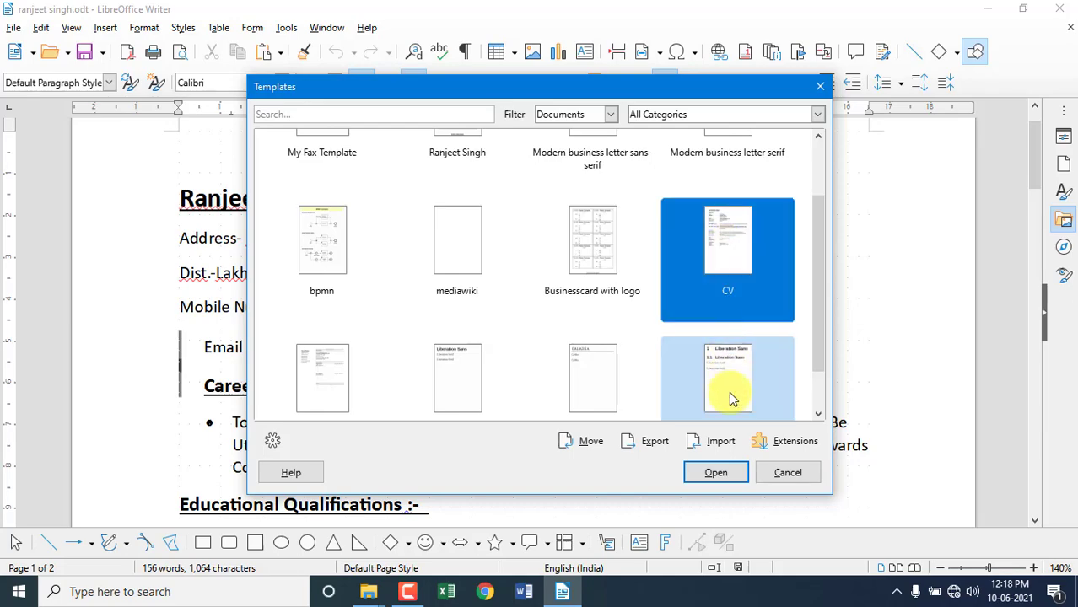
pyautogui.click(717, 475)
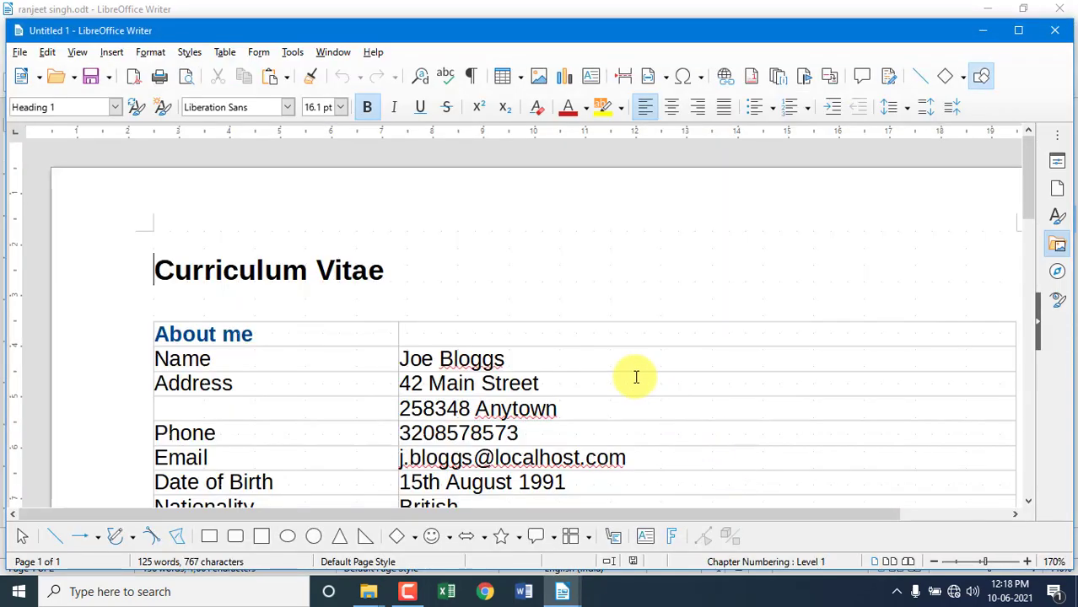
# Examine the sections of the new CV document from the personal details down to the languages, and close it
pyautogui.scroll(-10, 590, 313)
pyautogui.scroll(-2, 590, 316)
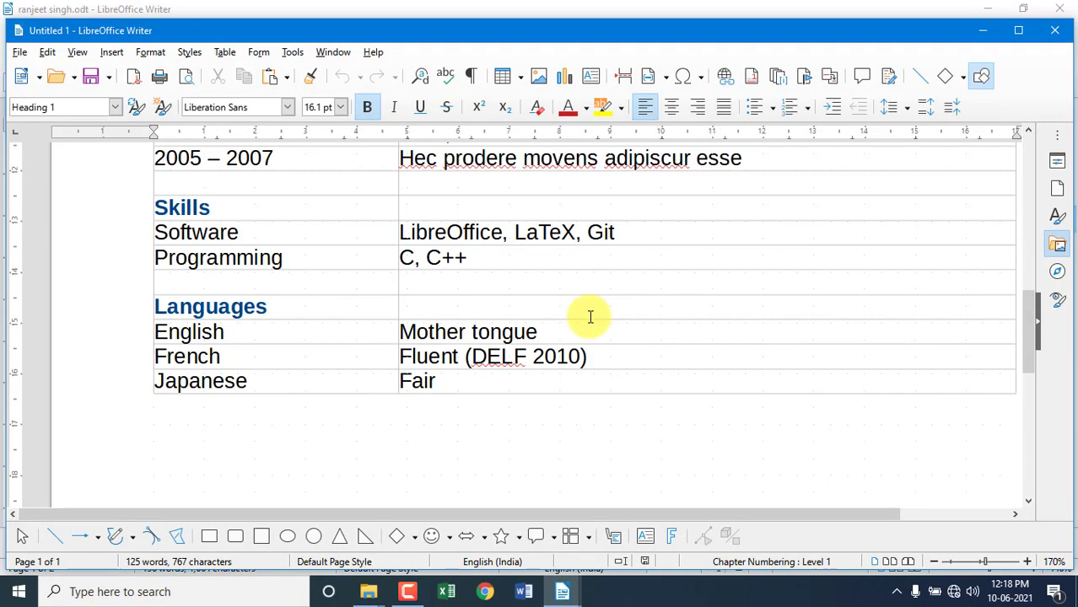
pyautogui.scroll(8, 589, 316)
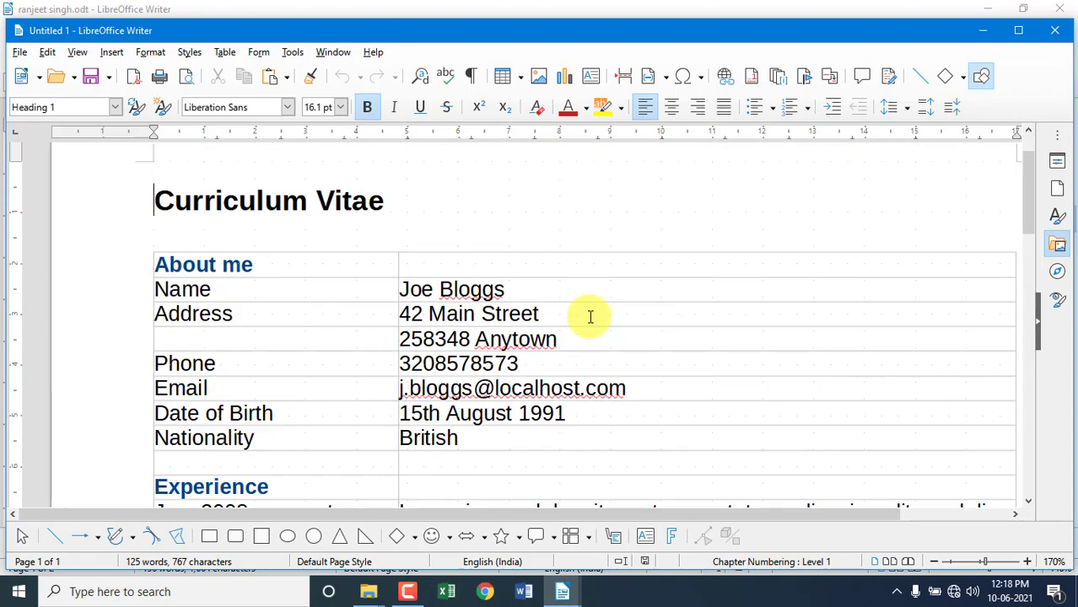
pyautogui.scroll(-3, 590, 316)
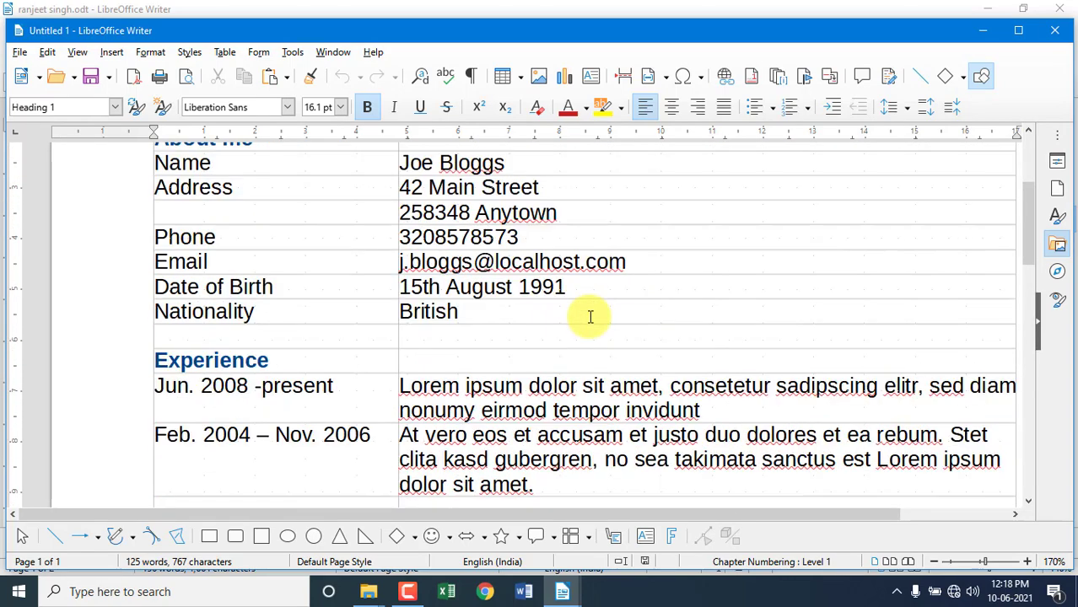
pyautogui.scroll(5, 590, 317)
pyautogui.scroll(-15, 590, 316)
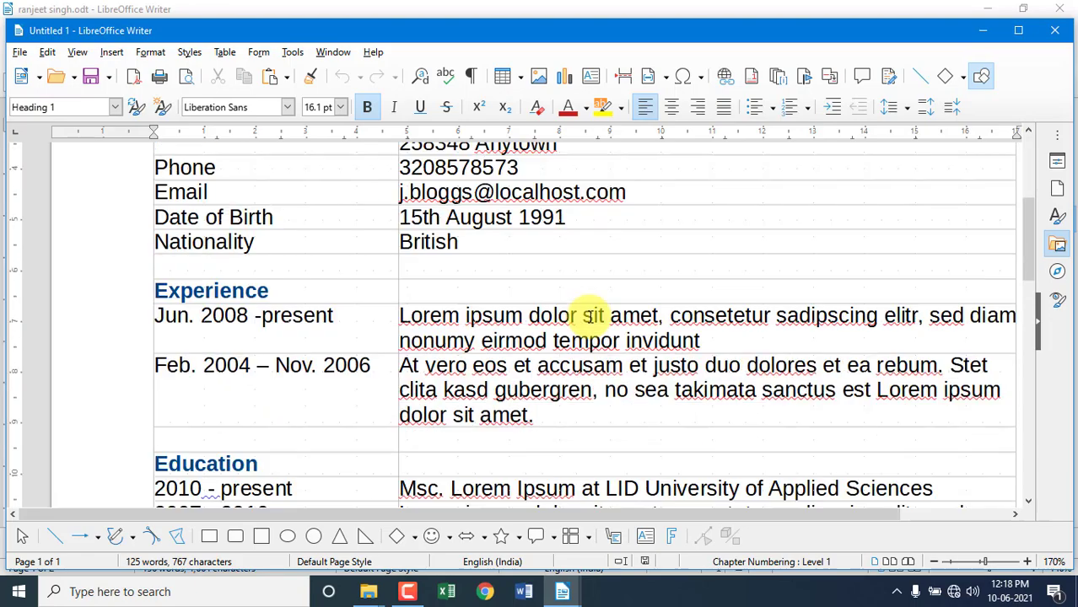
pyautogui.scroll(8, 591, 317)
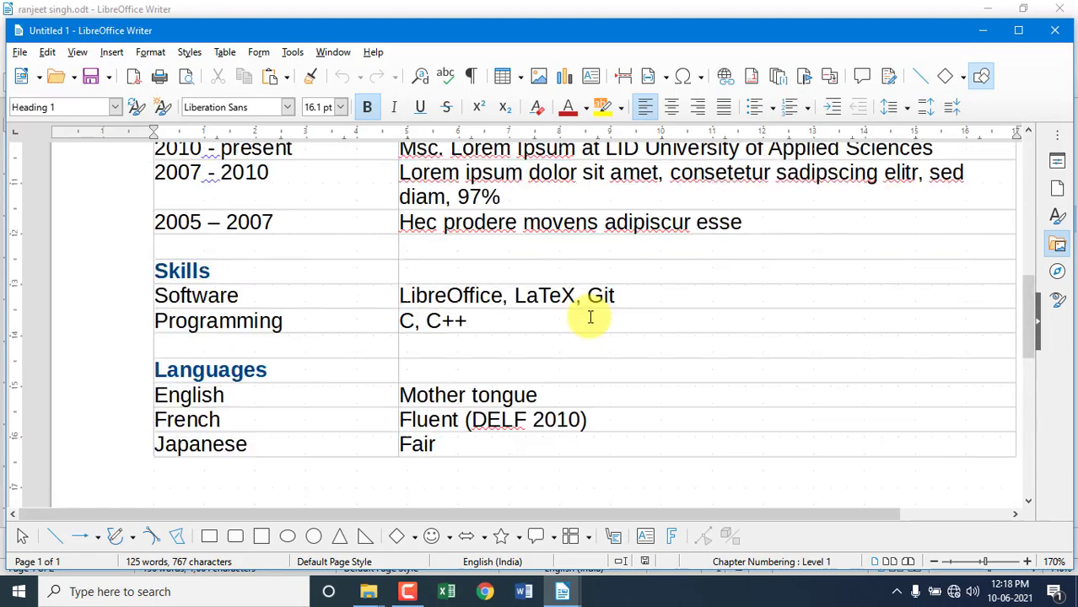
pyautogui.click(1055, 30)
pyautogui.click(15, 28)
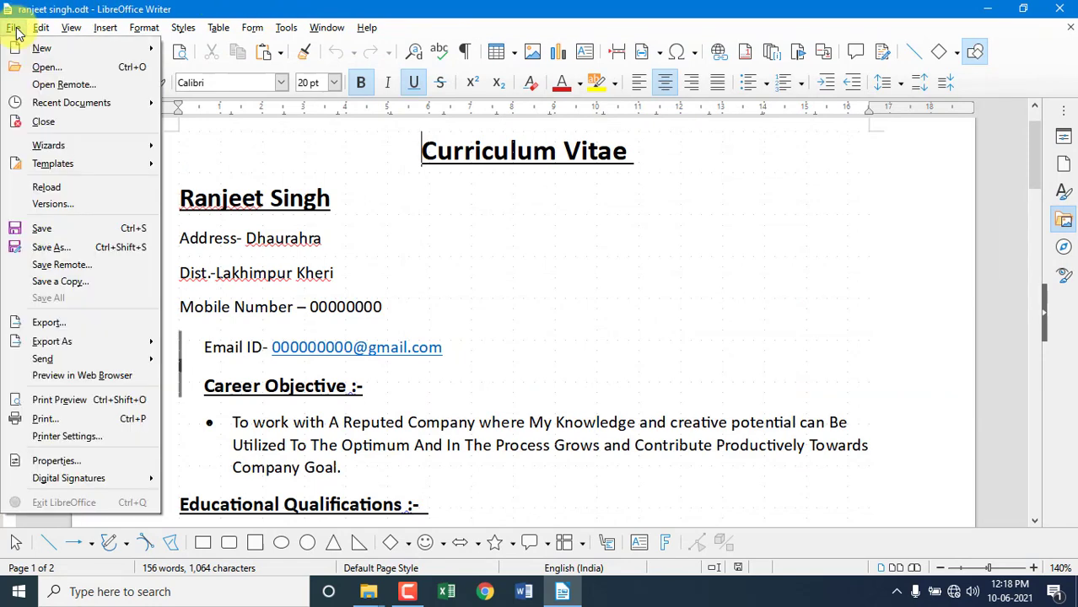
pyautogui.moveTo(145, 165)
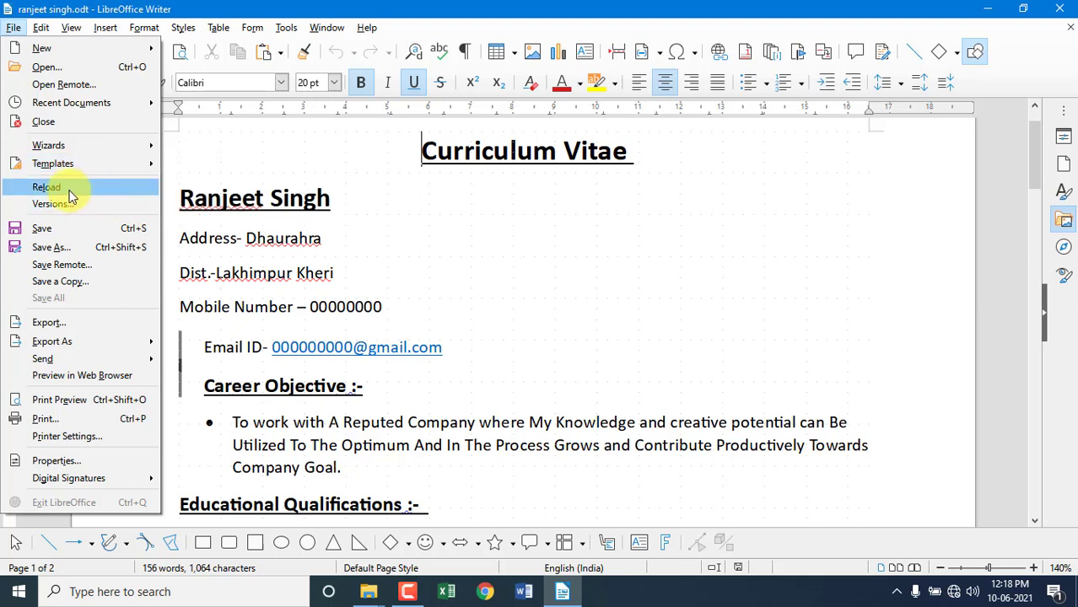
pyautogui.click(520, 265)
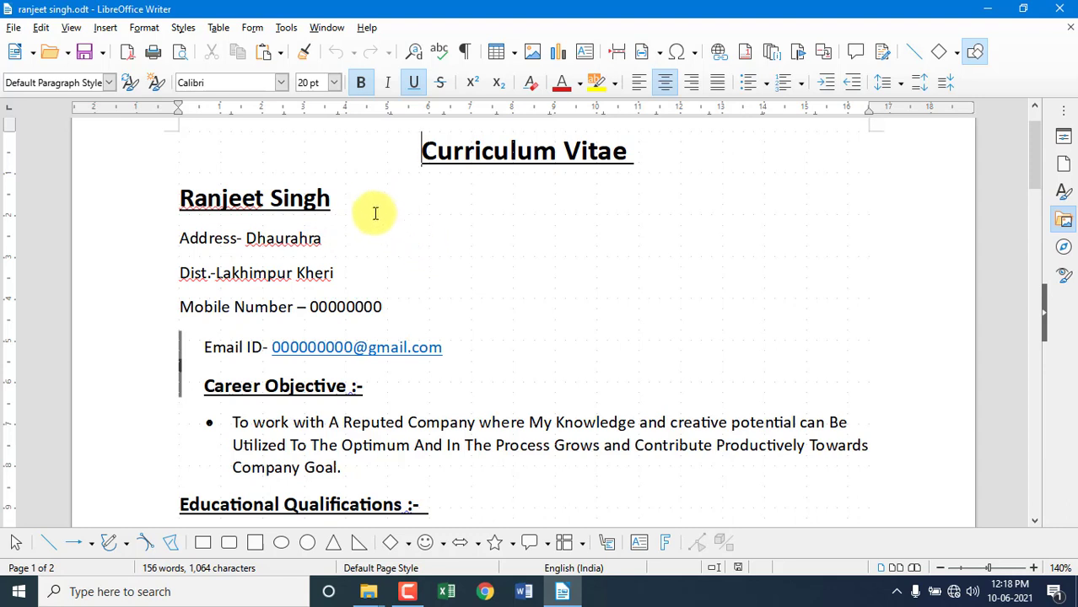
# Append the filler text "ghiudhgud dnfusdnhfusf" after the person's name below the Curriculum Vitae title
pyautogui.click(355, 202)
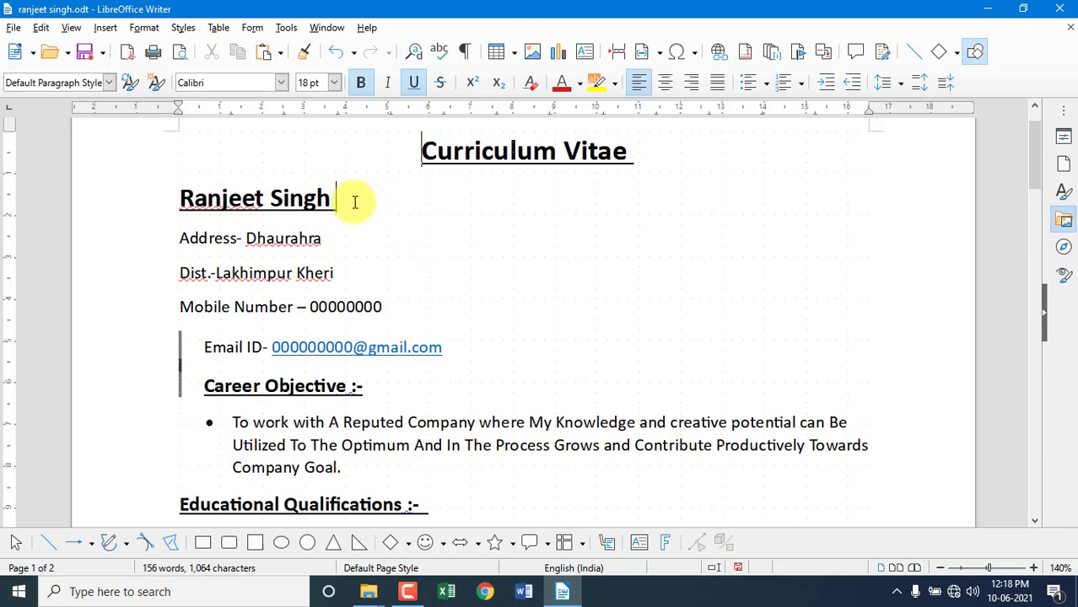
pyautogui.write('ghiudhgud dnfusdnhfusf')
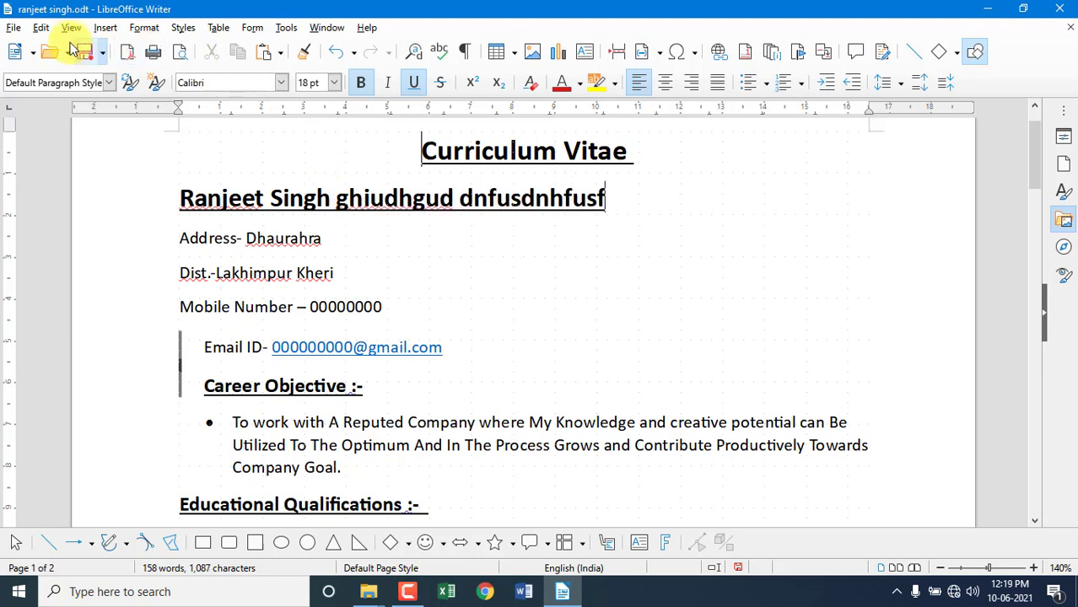
# Reload the curriculum vitae document, cancelling all unsaved changes, and check its content from the title to the personal details
pyautogui.click(14, 27)
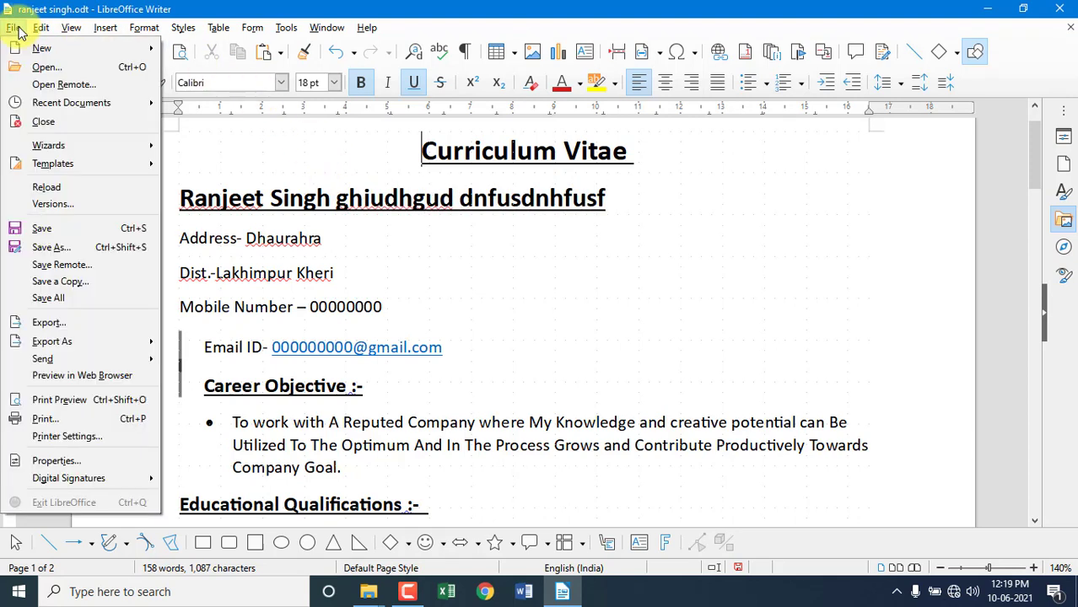
pyautogui.click(62, 186)
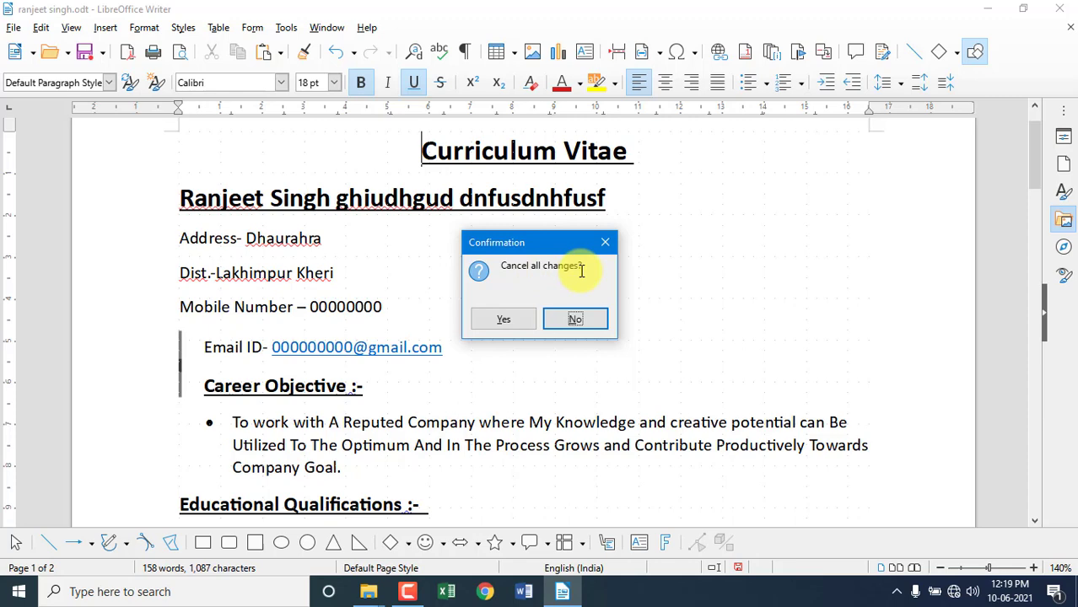
pyautogui.click(511, 317)
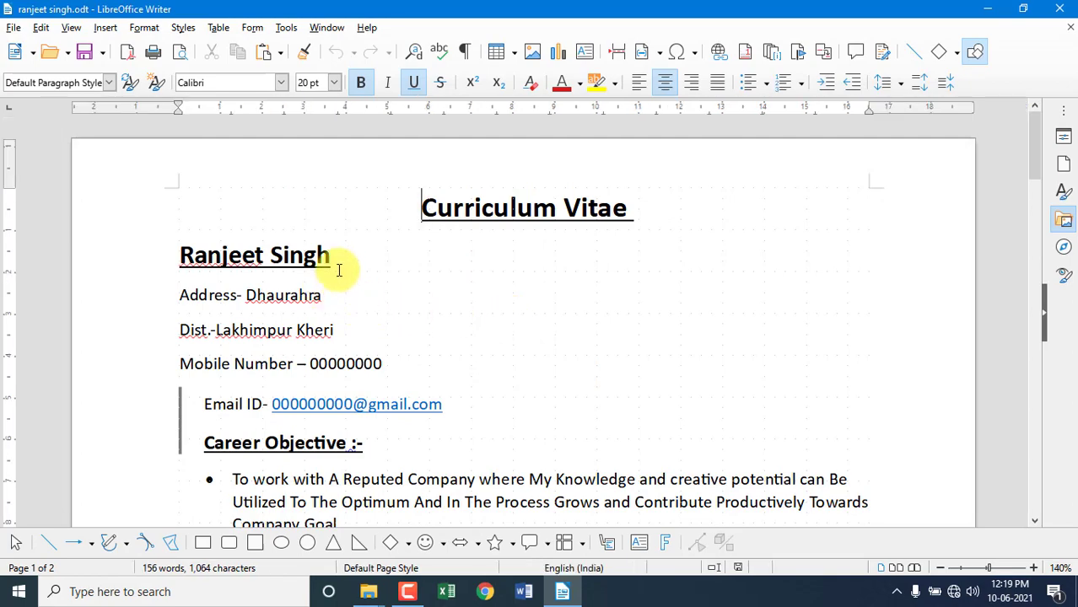
pyautogui.scroll(-10, 483, 353)
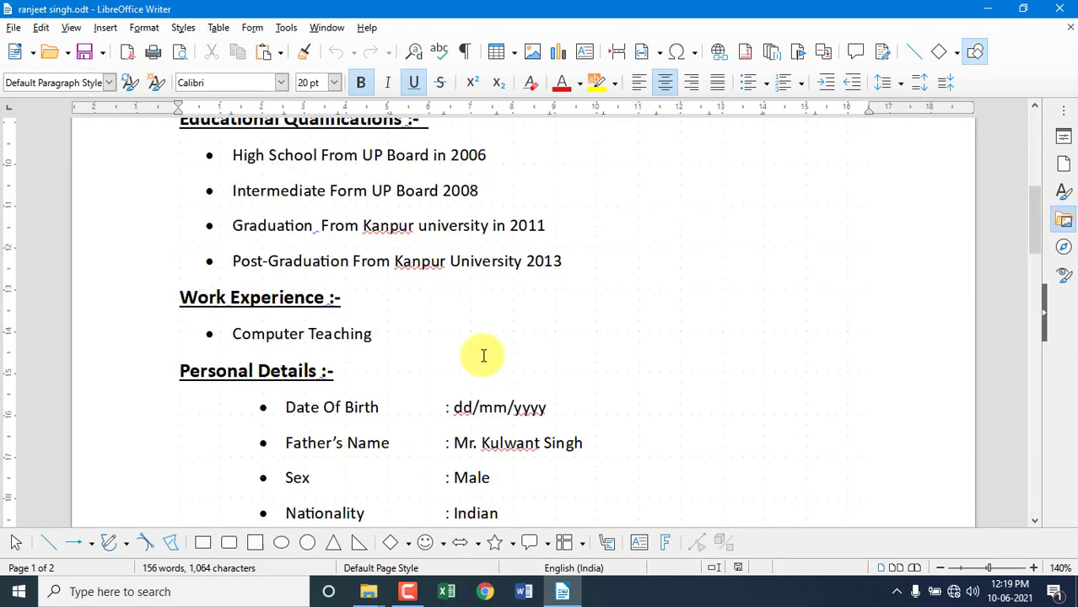
pyautogui.scroll(5, 483, 355)
pyautogui.scroll(5, 484, 355)
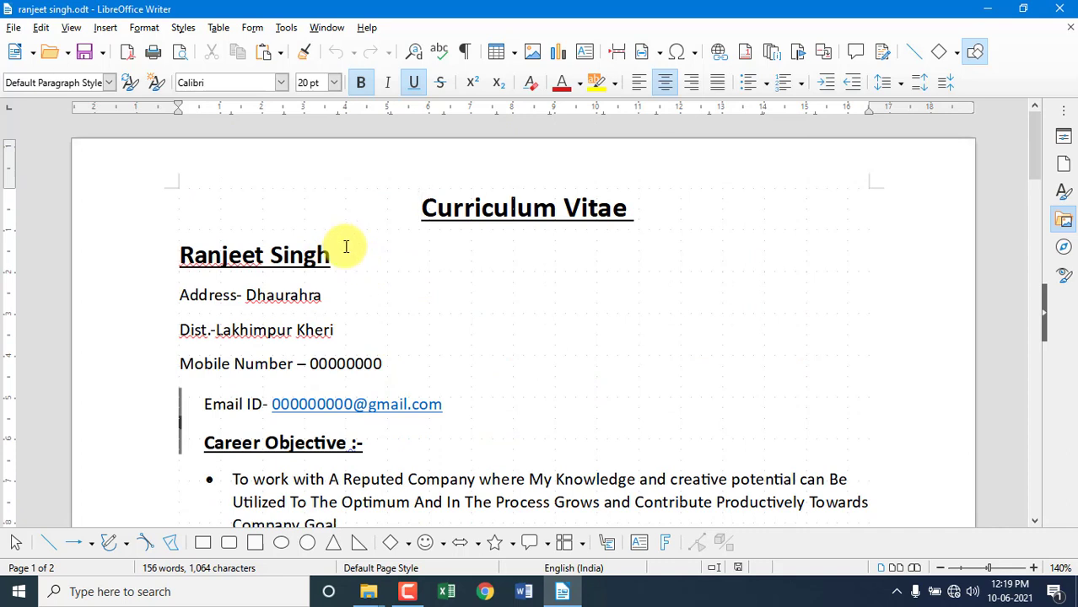
# Create a new text document with four filler lines: "Djgoidhrioghd", "dgjdiougjoidhg", "dgidhuy98" and "dgdyhuioghdy8"
pyautogui.click(16, 28)
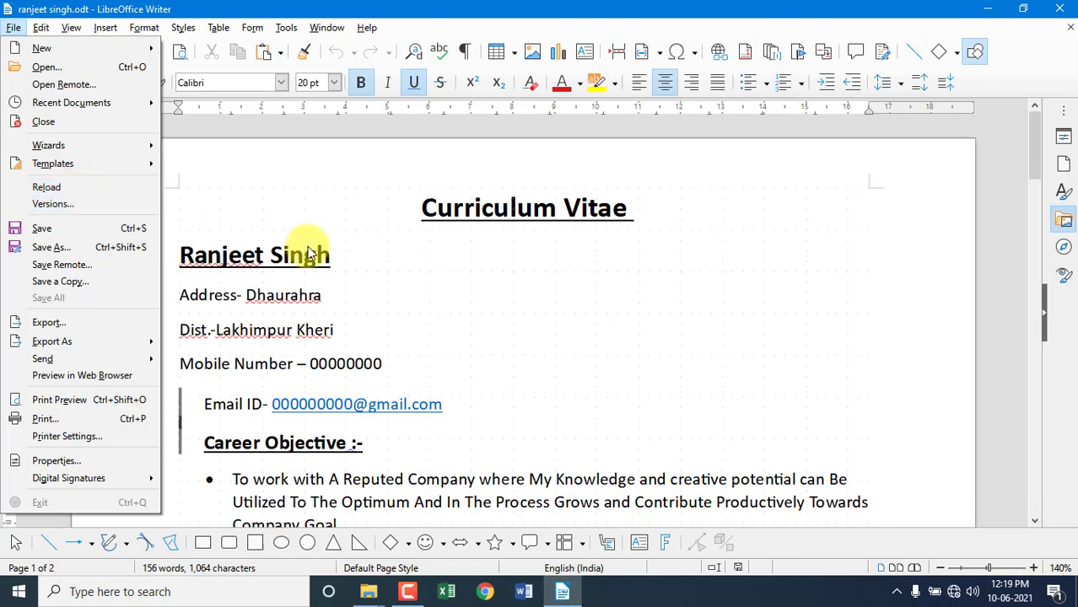
pyautogui.moveTo(59, 56)
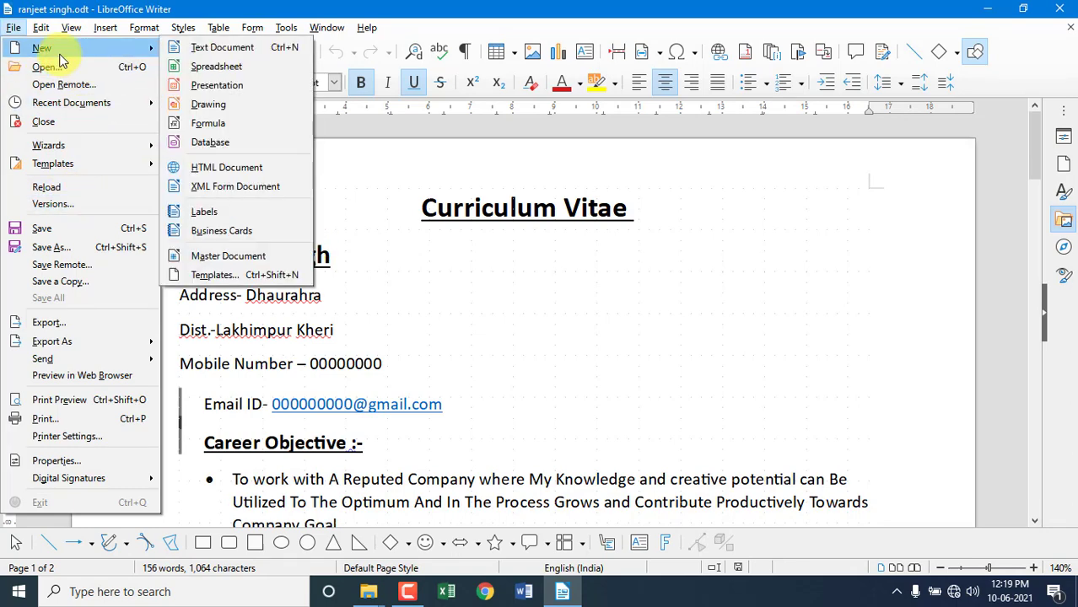
pyautogui.click(190, 47)
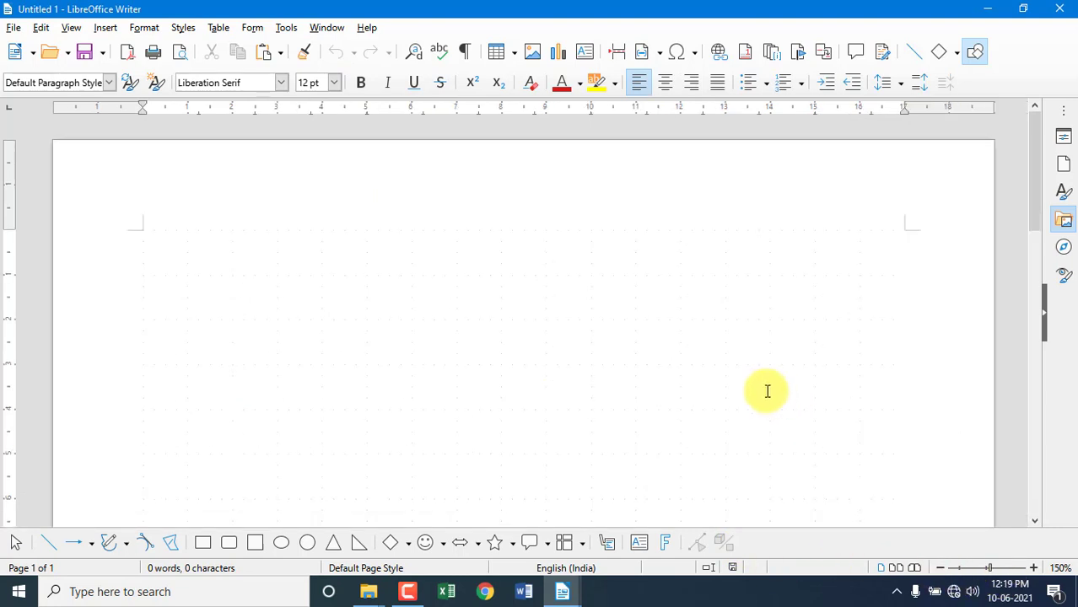
pyautogui.write('djgoidhrioghd')
pyautogui.press('Return')
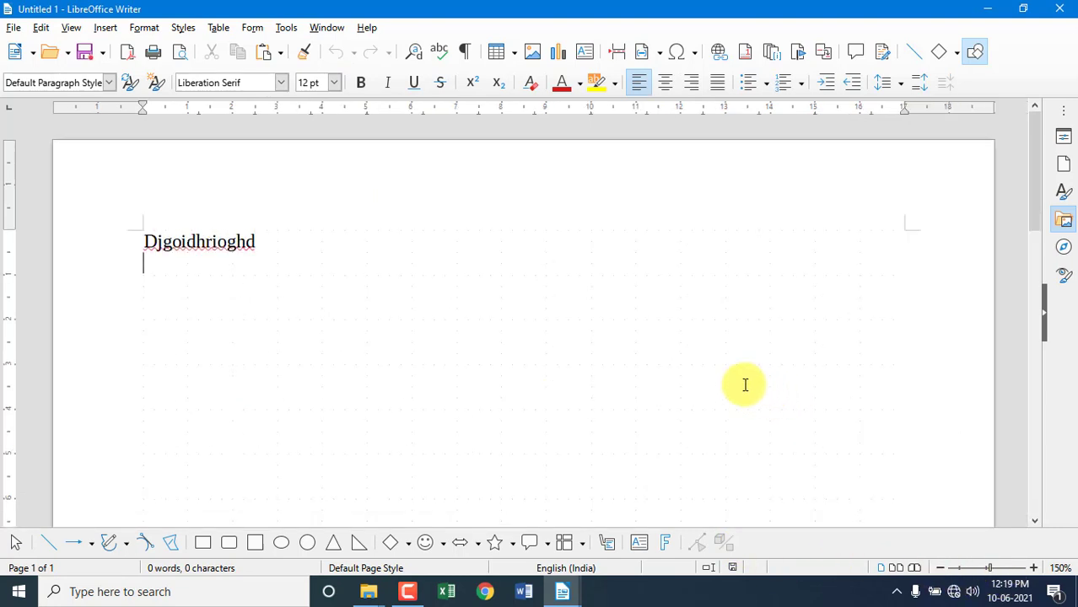
pyautogui.write('dgjdiougjoidhg')
pyautogui.press('Return')
pyautogui.write('dgidhuy98')
pyautogui.press('Return')
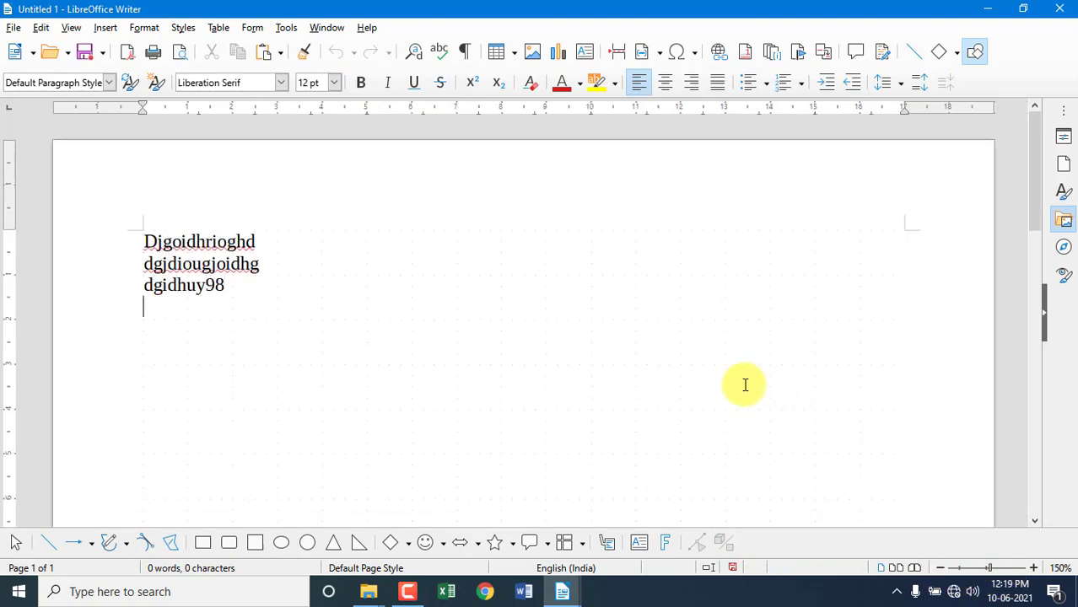
pyautogui.write('dgdyhuioghdy8')
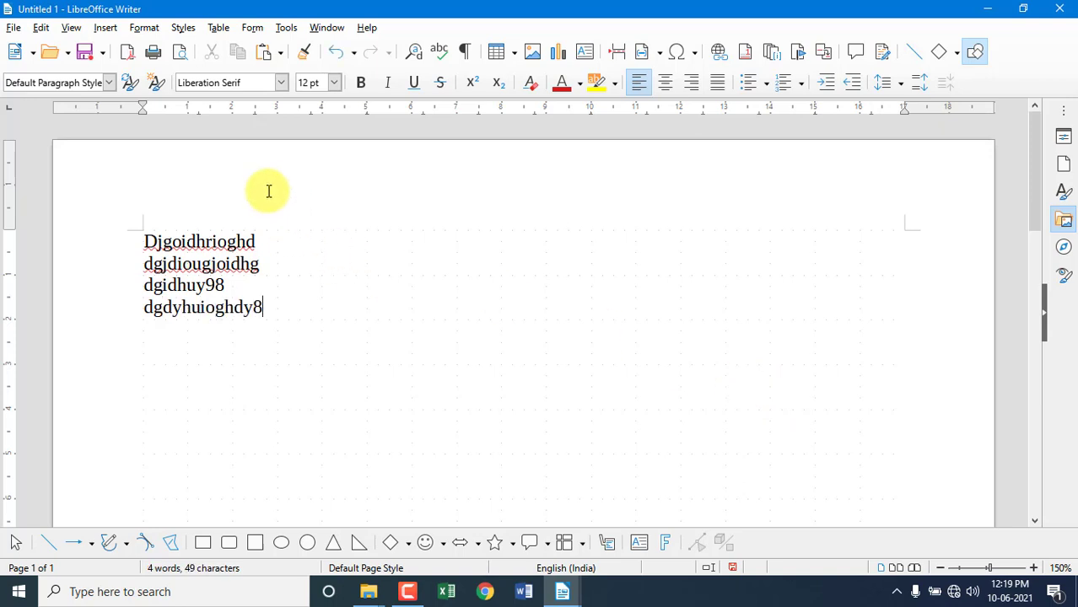
# Save the new document as hargun in the Documents folder, in ODF Text Document format
pyautogui.click(14, 27)
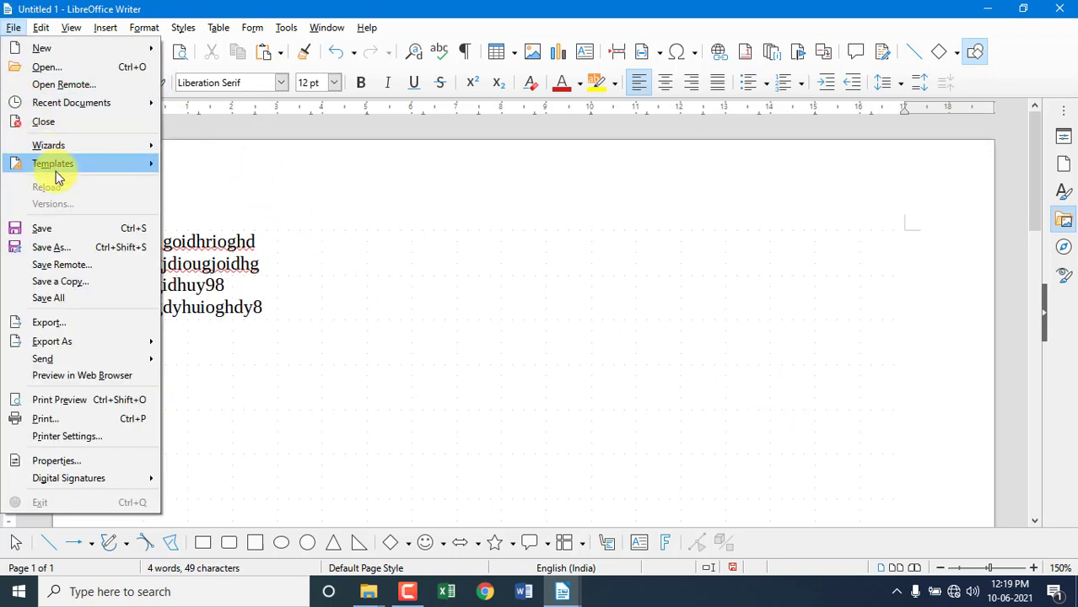
pyautogui.click(60, 233)
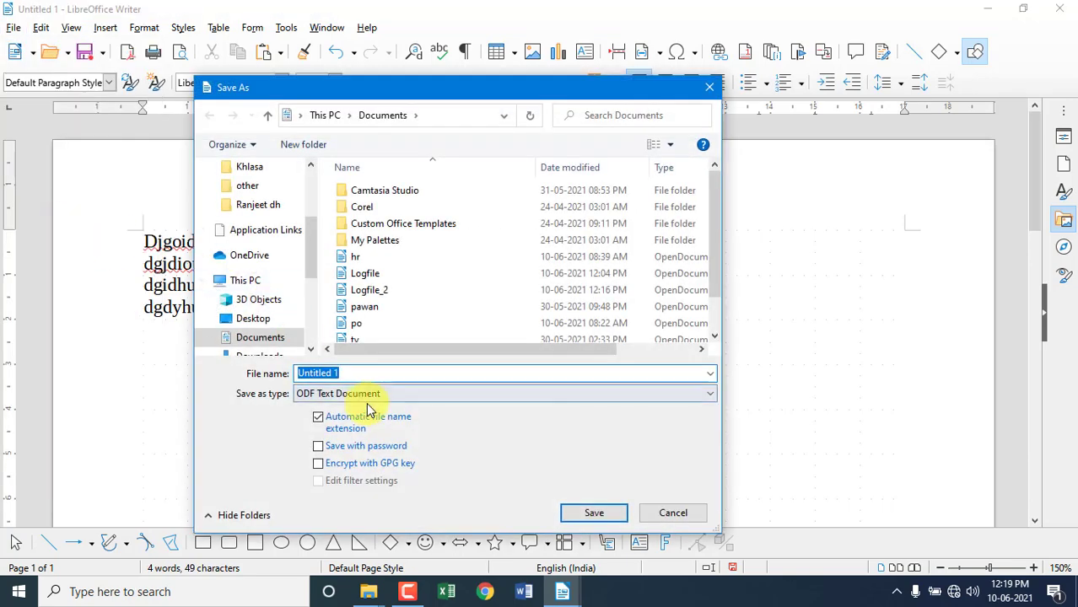
pyautogui.press('BackSpace')
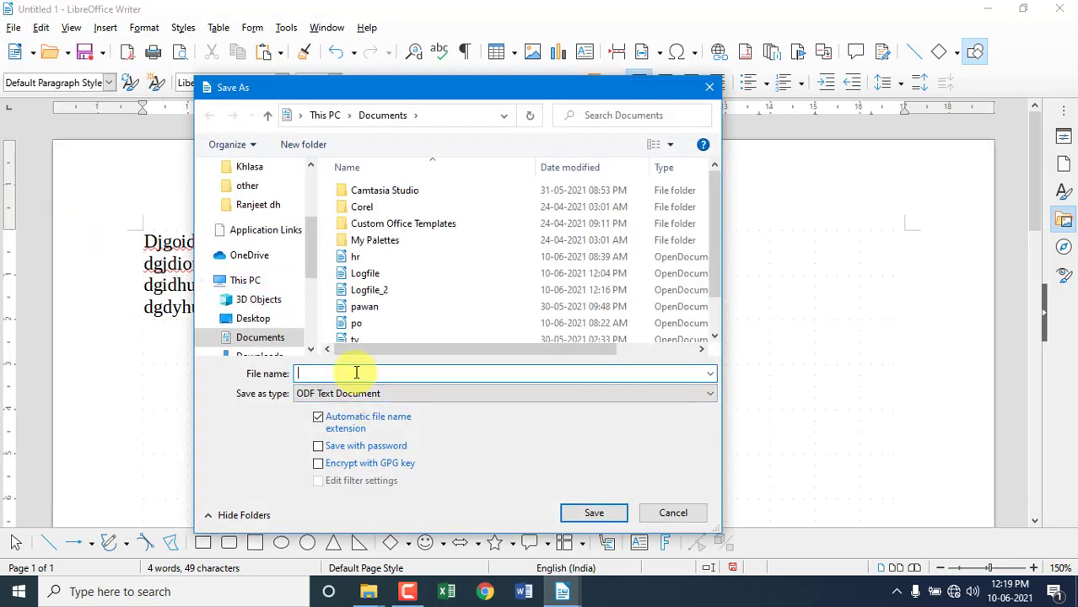
pyautogui.write('hargun')
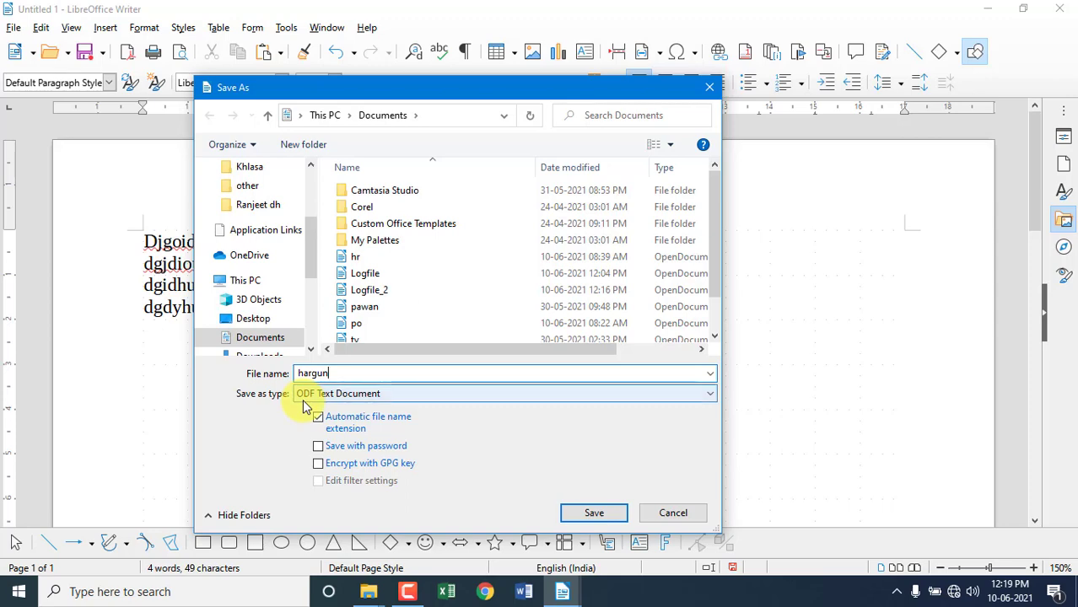
pyautogui.click(582, 513)
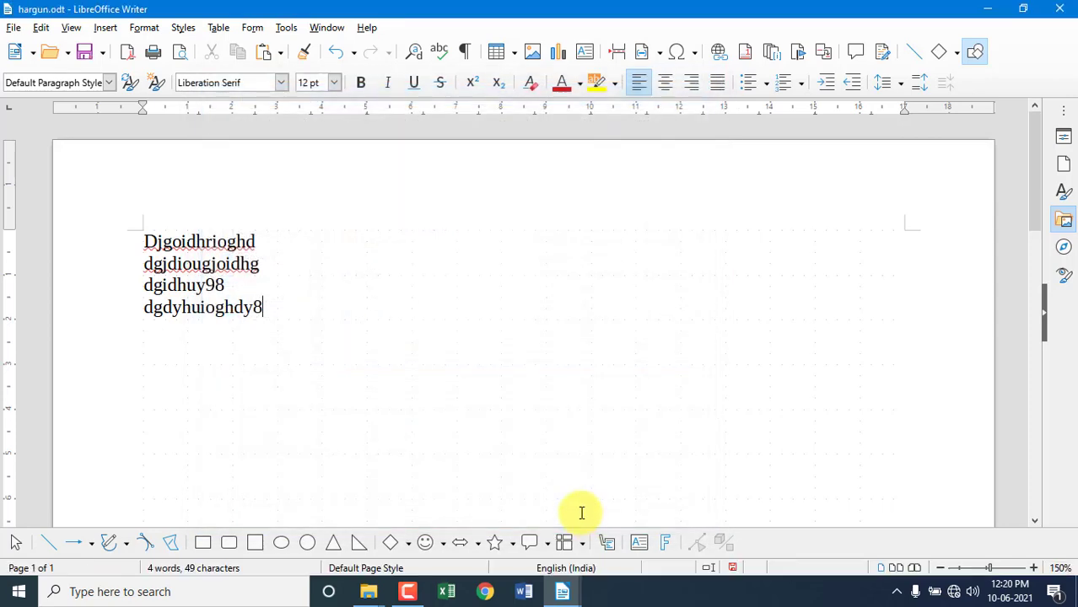
# Save a new version of the document with the comment "kirat"
pyautogui.click(13, 27)
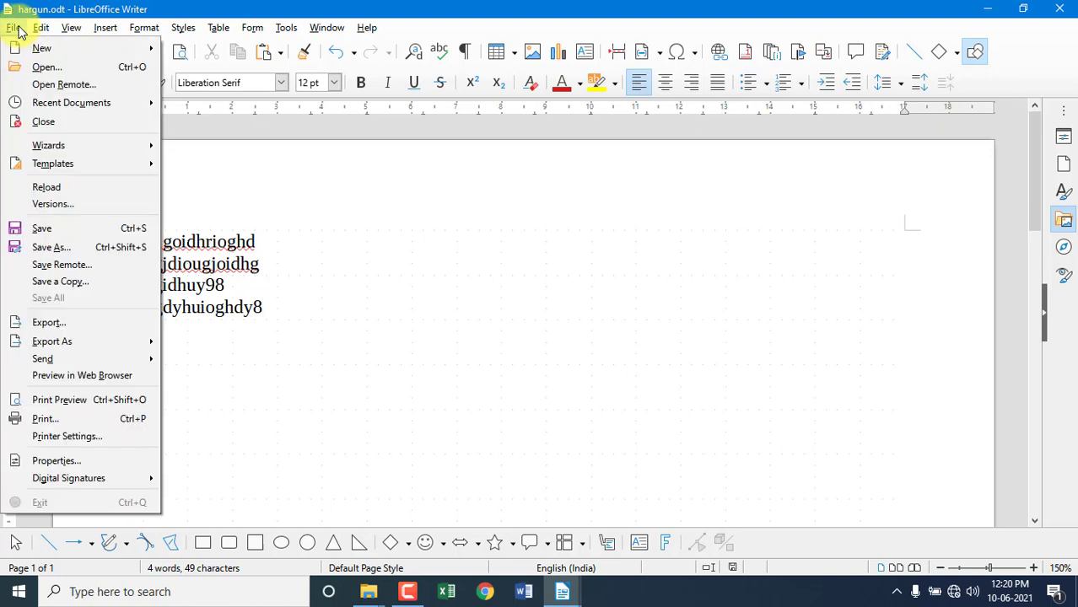
pyautogui.click(59, 211)
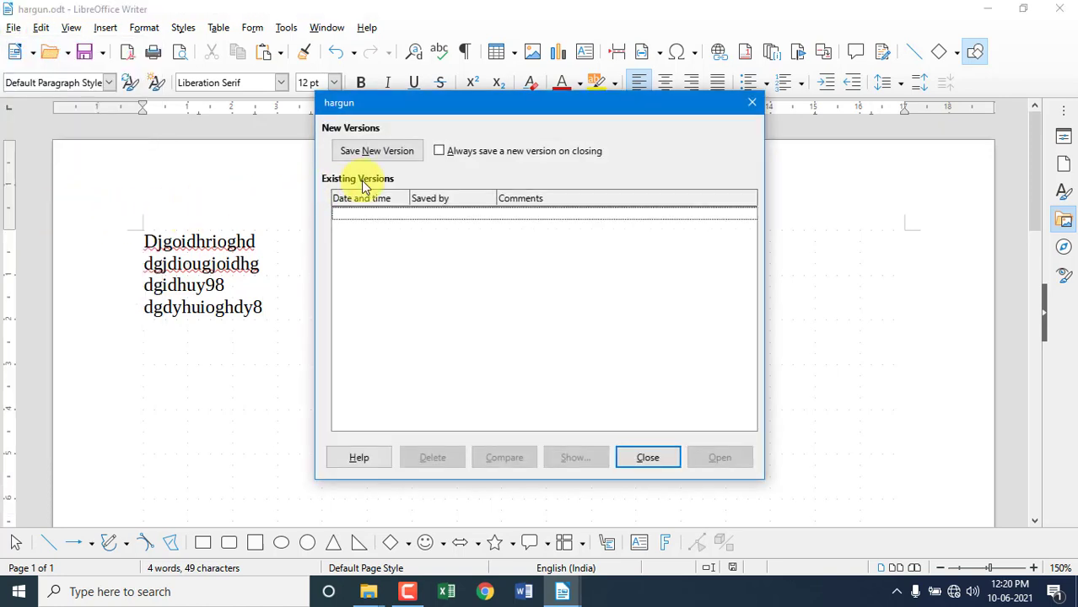
pyautogui.click(389, 157)
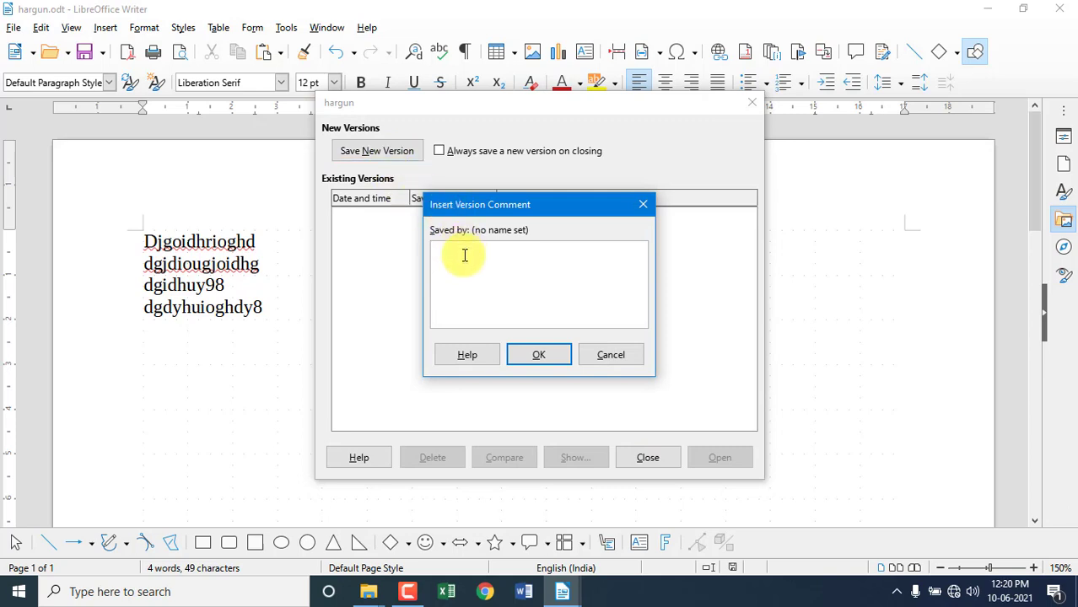
pyautogui.write('kirat')
pyautogui.click(531, 354)
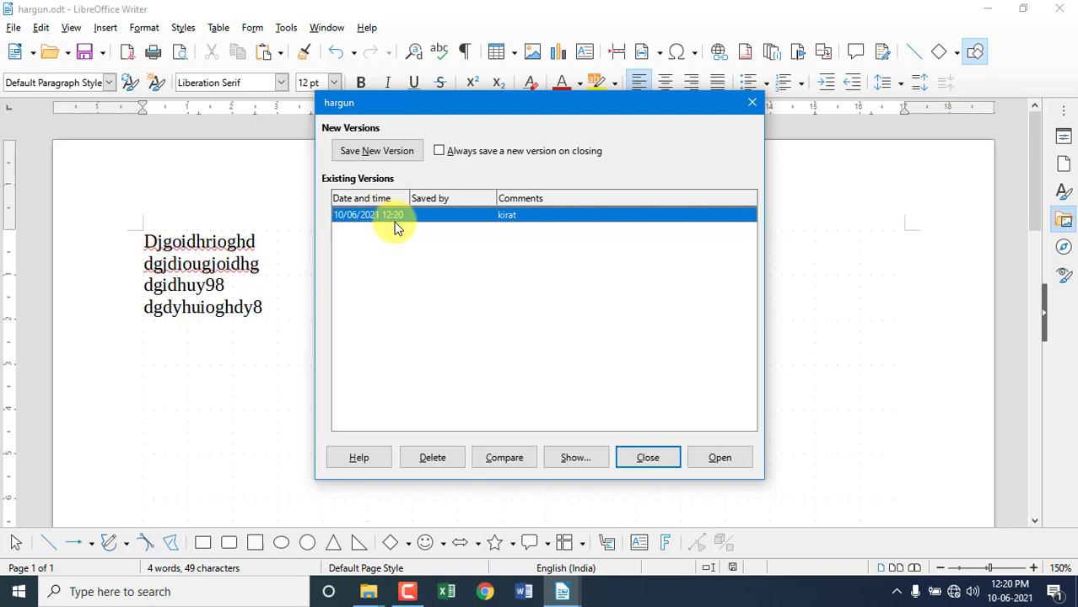
pyautogui.click(657, 457)
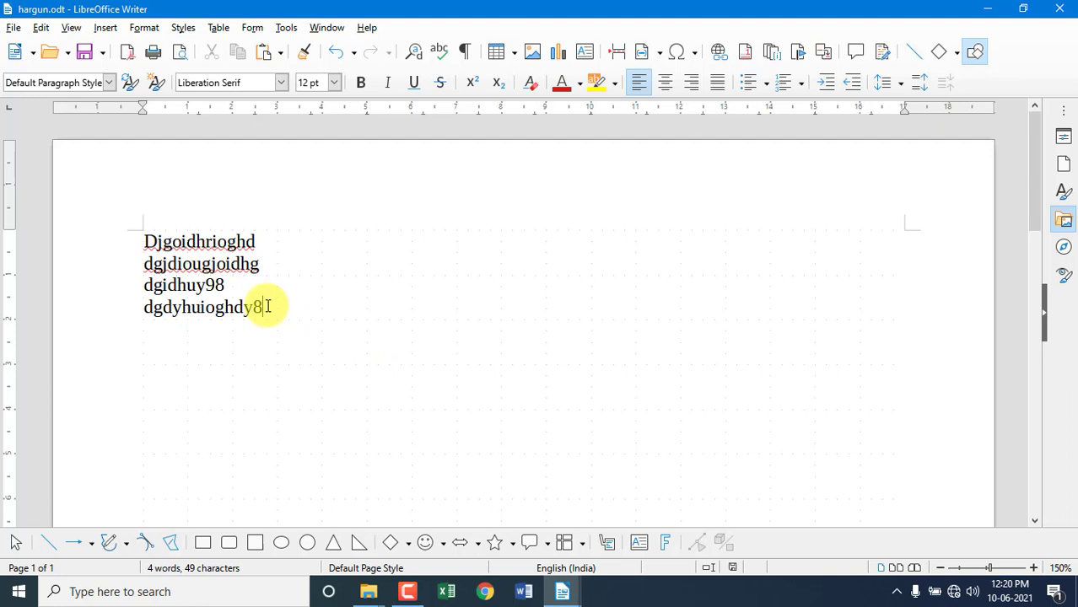
# Add three filler lines below the existing text: "dhgudrhg", "dfgurd8gh" and "fh9dudf"
pyautogui.press('Return')
pyautogui.write('dhgudrhg')
pyautogui.press('Return')
pyautogui.write('df')
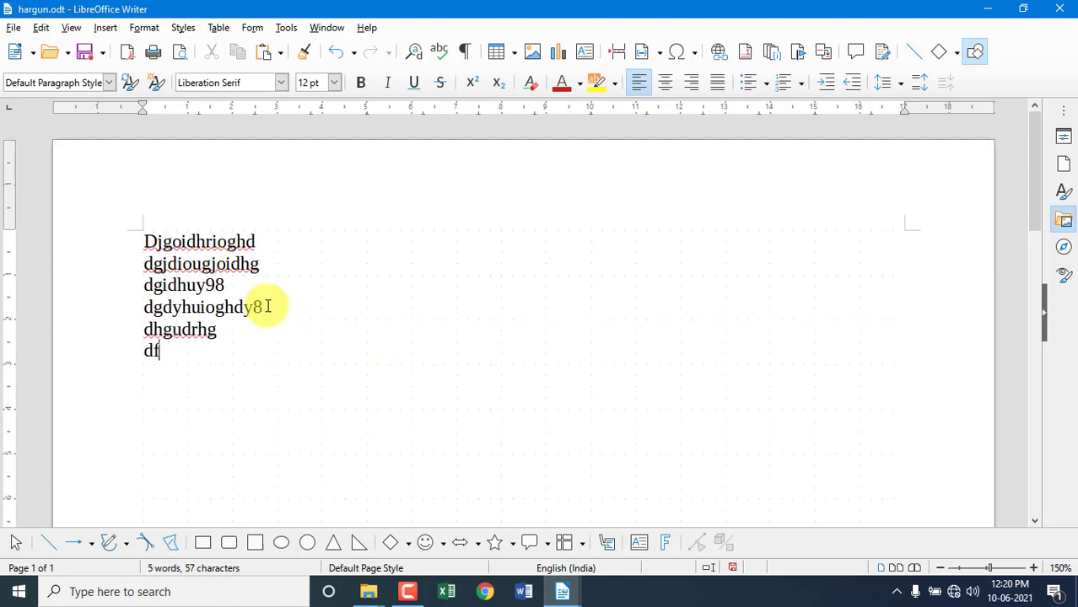
pyautogui.write('gurd8gh')
pyautogui.press('Return')
pyautogui.write('fh9dudf')
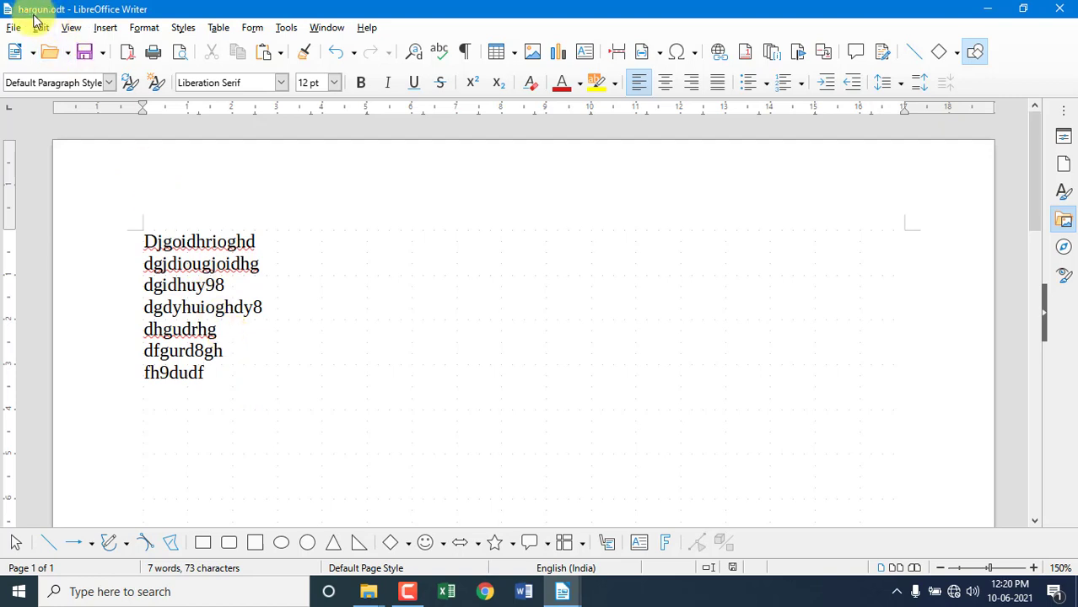
# Open the saved version commented "kirat", view it in a separate window over the current document, and close it
pyautogui.click(14, 31)
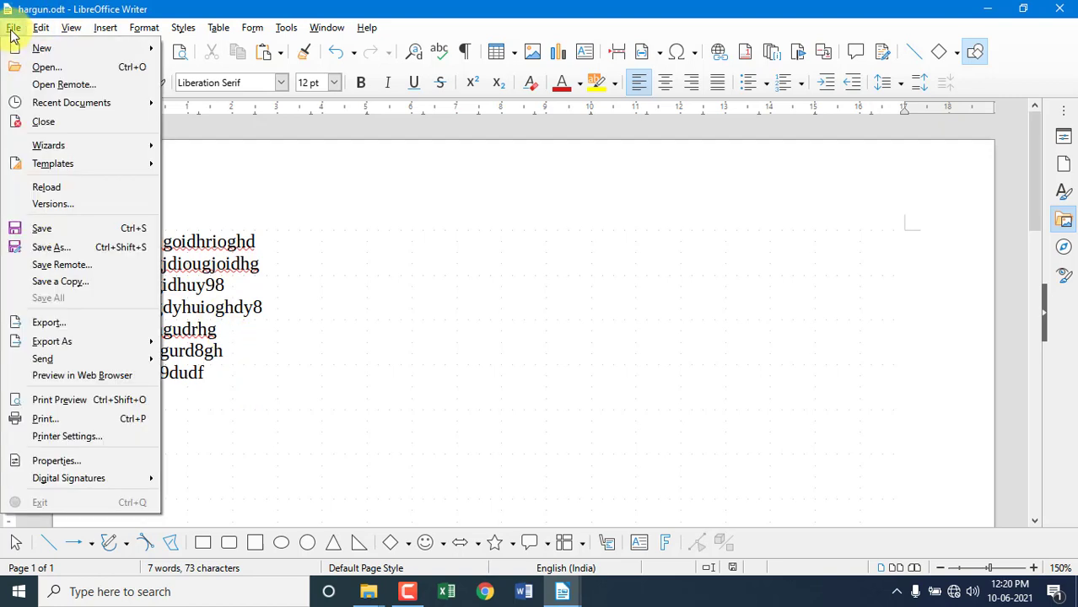
pyautogui.click(55, 202)
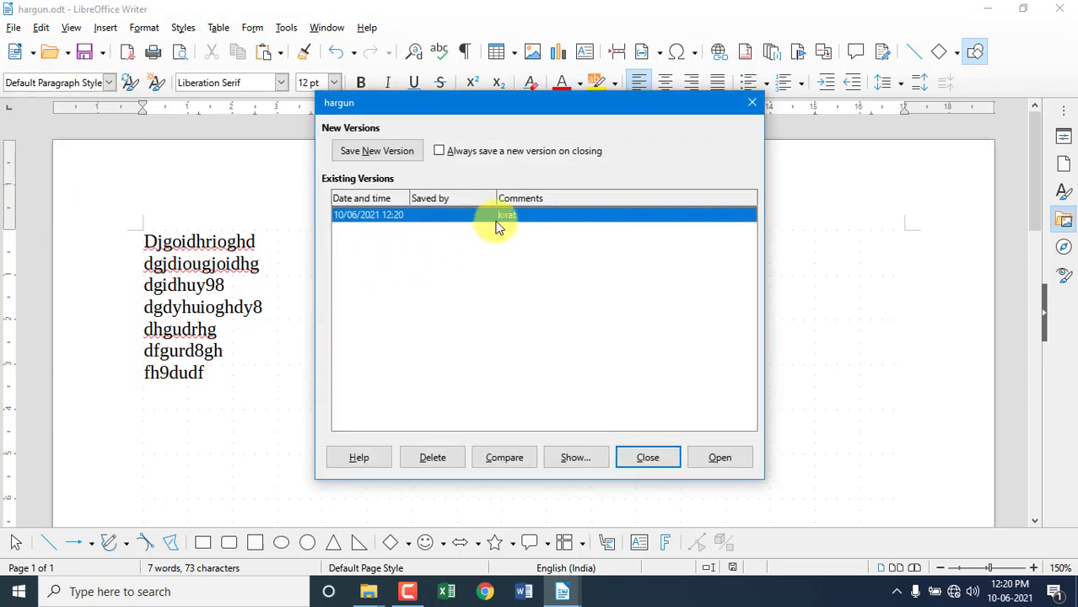
pyautogui.click(721, 457)
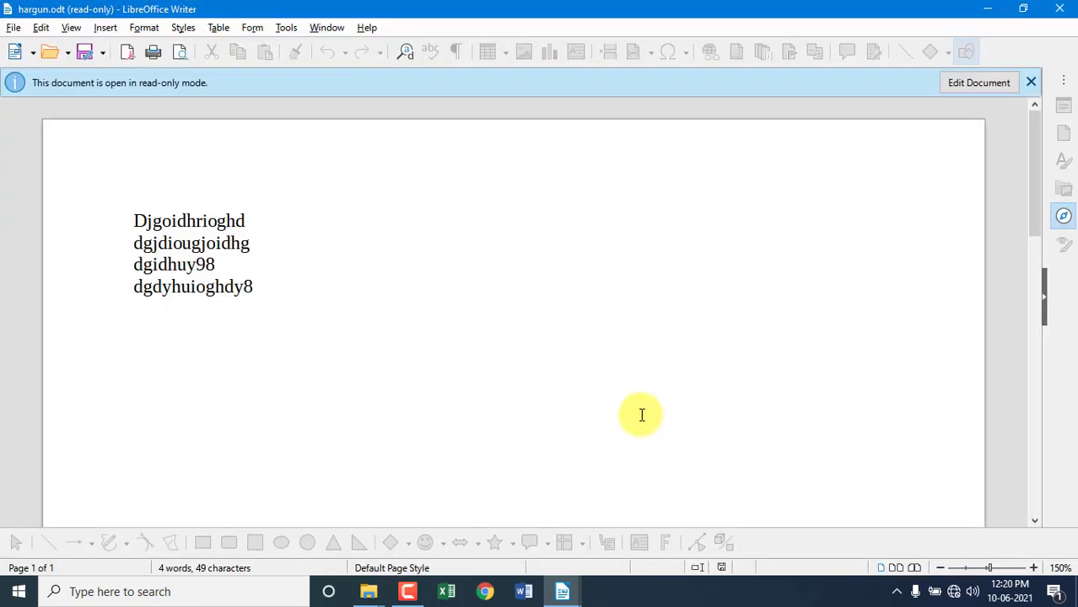
pyautogui.click(1023, 8)
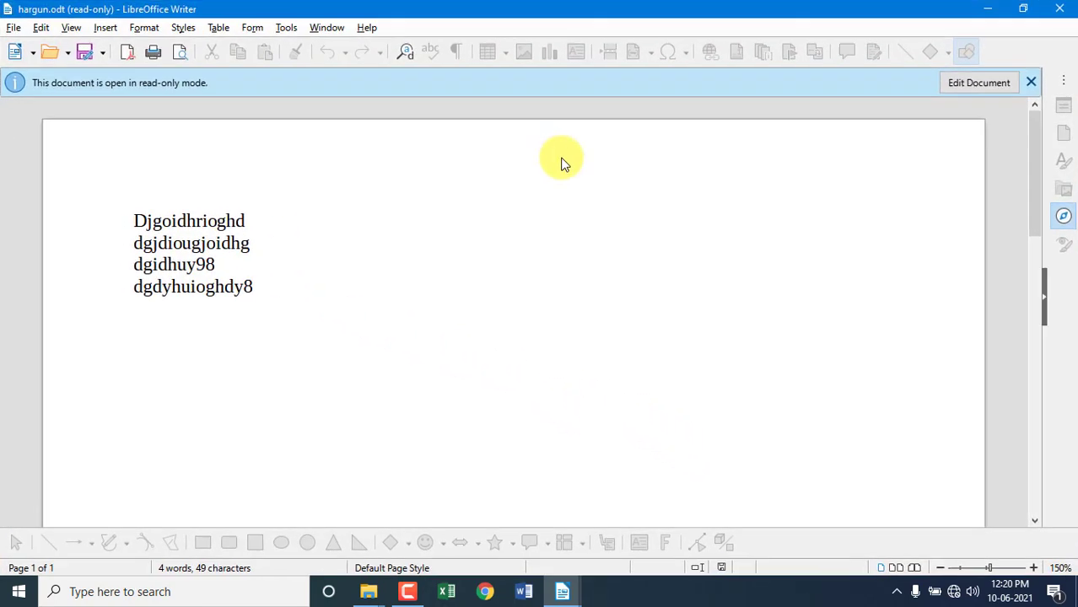
pyautogui.moveTo(809, 15); pyautogui.dragTo(777, 127)
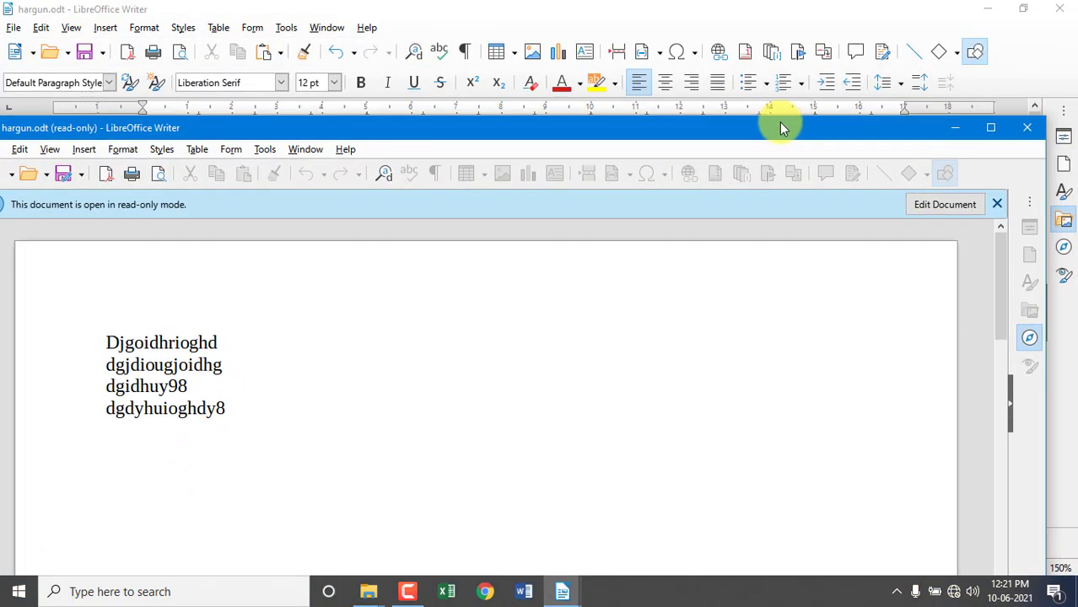
pyautogui.click(1027, 128)
# Compare the document with its "kirat" version and reject the listed insertion of the three added lines
pyautogui.click(13, 27)
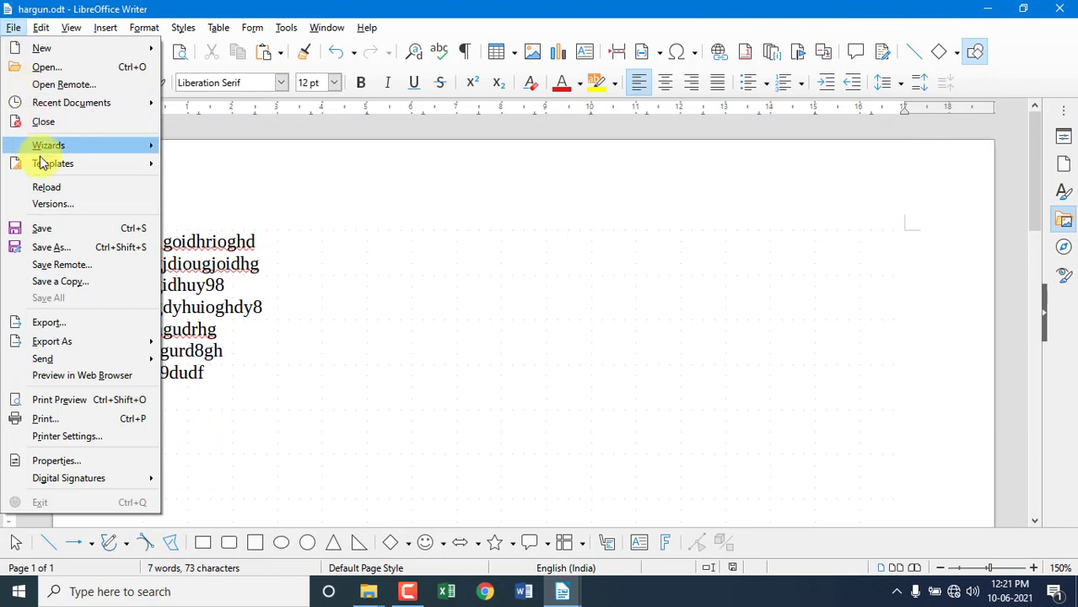
pyautogui.click(51, 204)
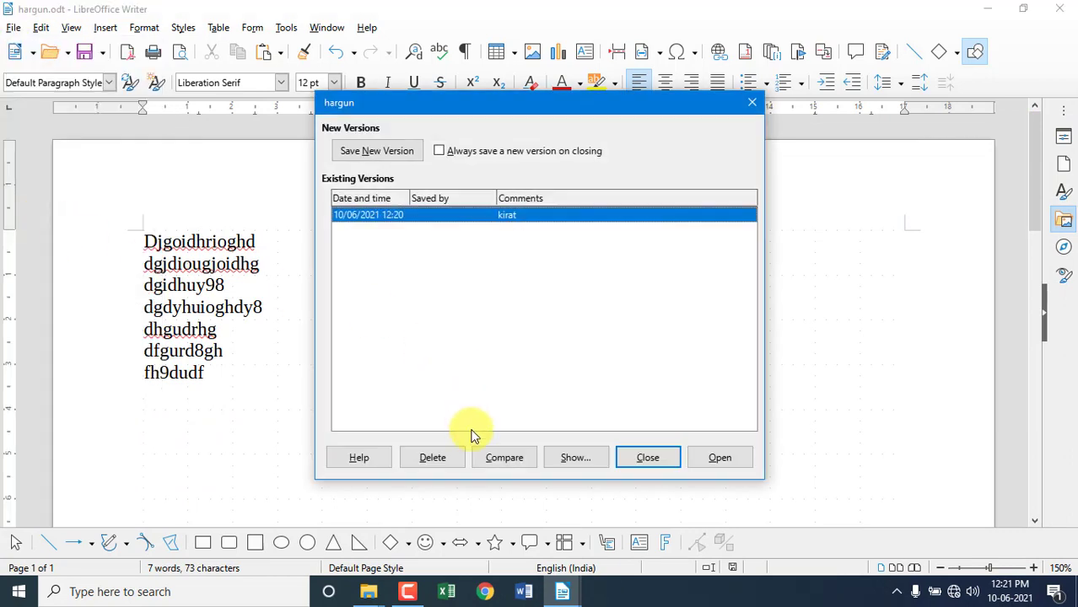
pyautogui.click(499, 457)
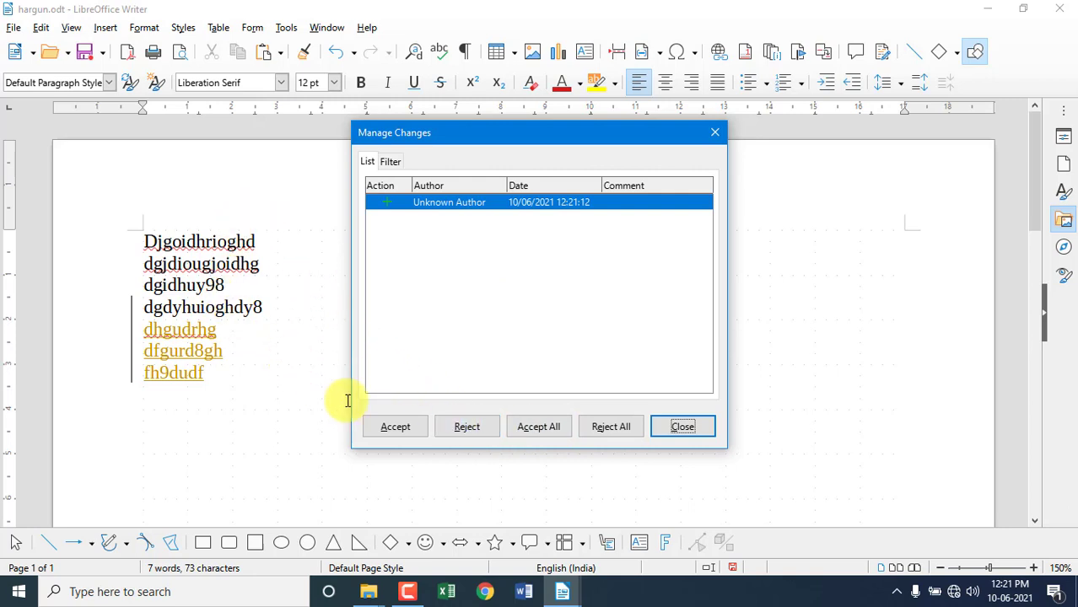
pyautogui.click(480, 431)
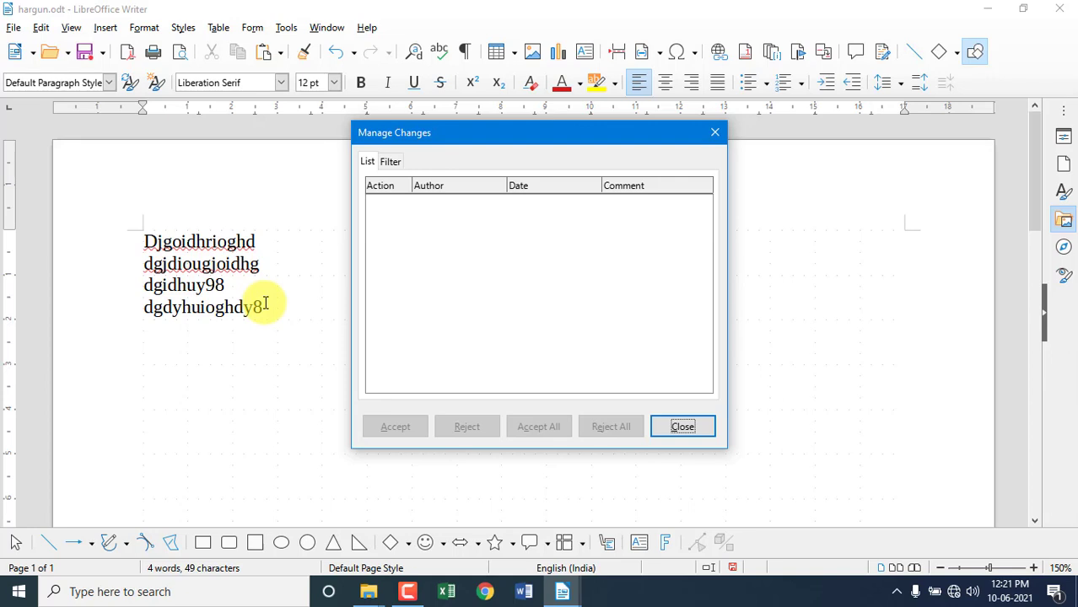
pyautogui.click(684, 432)
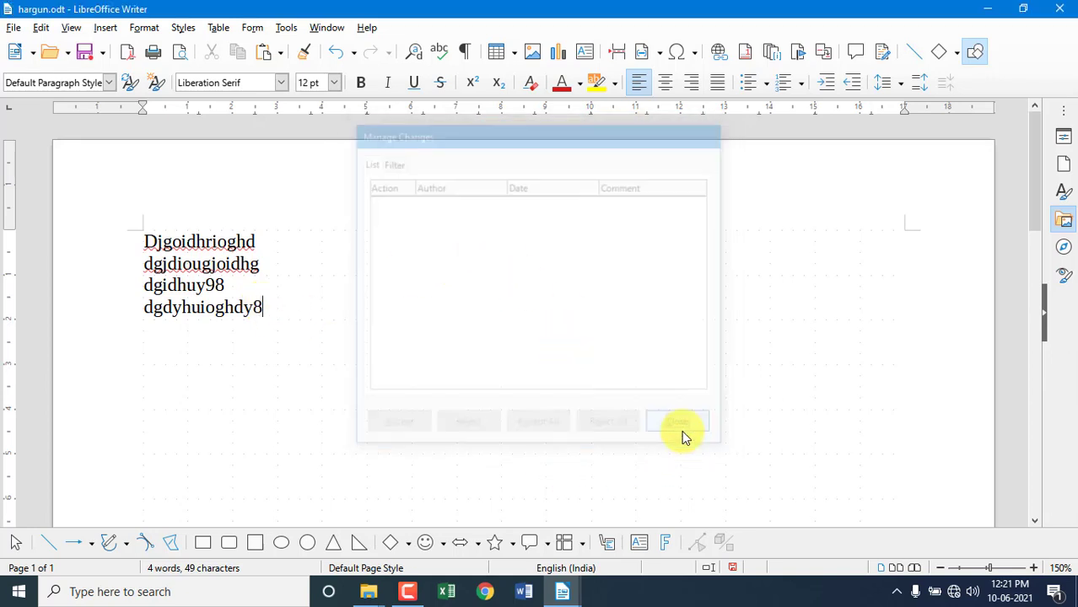
# Export the document to the Documents folder as an EPUB Document named "hargun1", using EPUB 3.0, Heading split and Reflowable layout
pyautogui.click(19, 29)
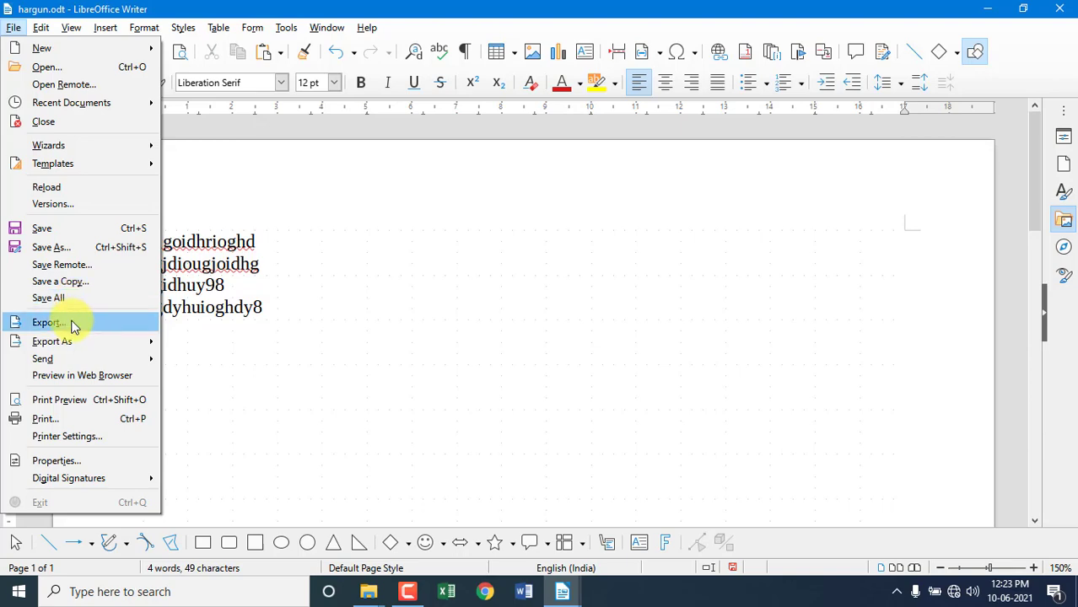
pyautogui.click(72, 325)
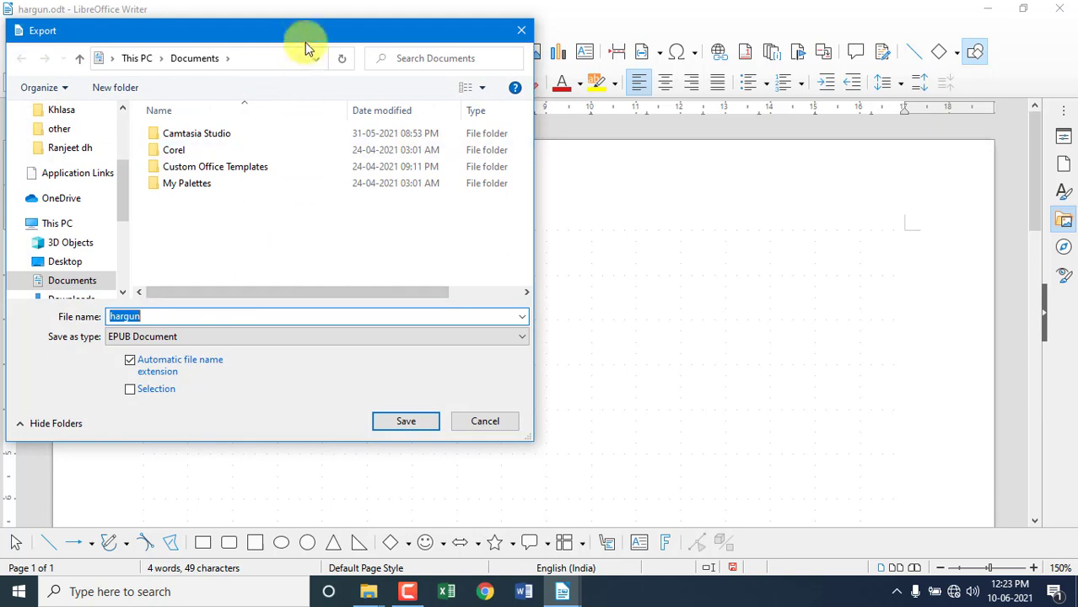
pyautogui.moveTo(306, 37); pyautogui.dragTo(437, 50)
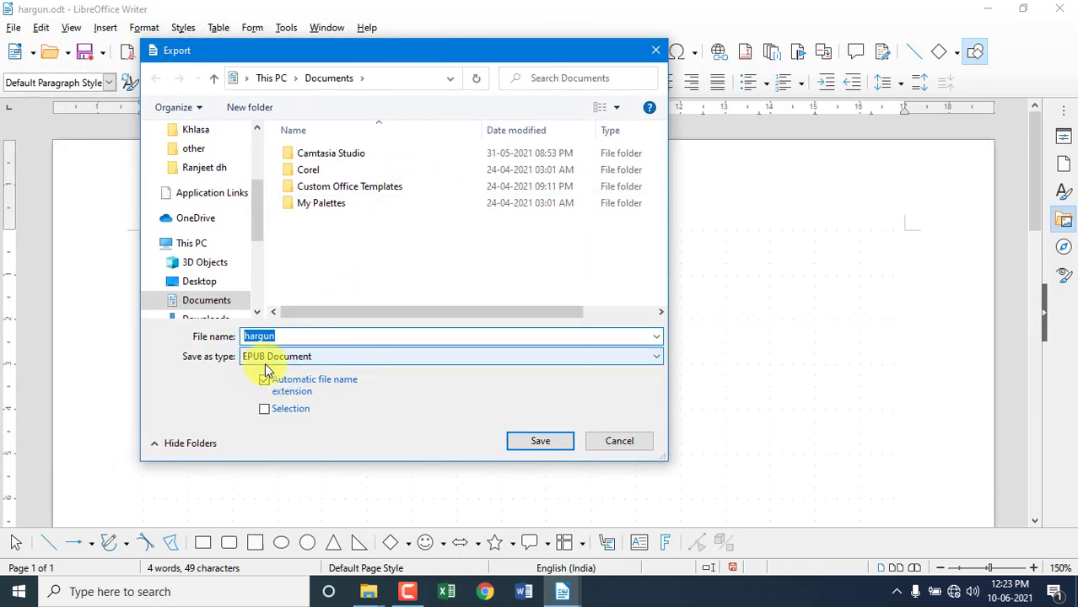
pyautogui.click(645, 355)
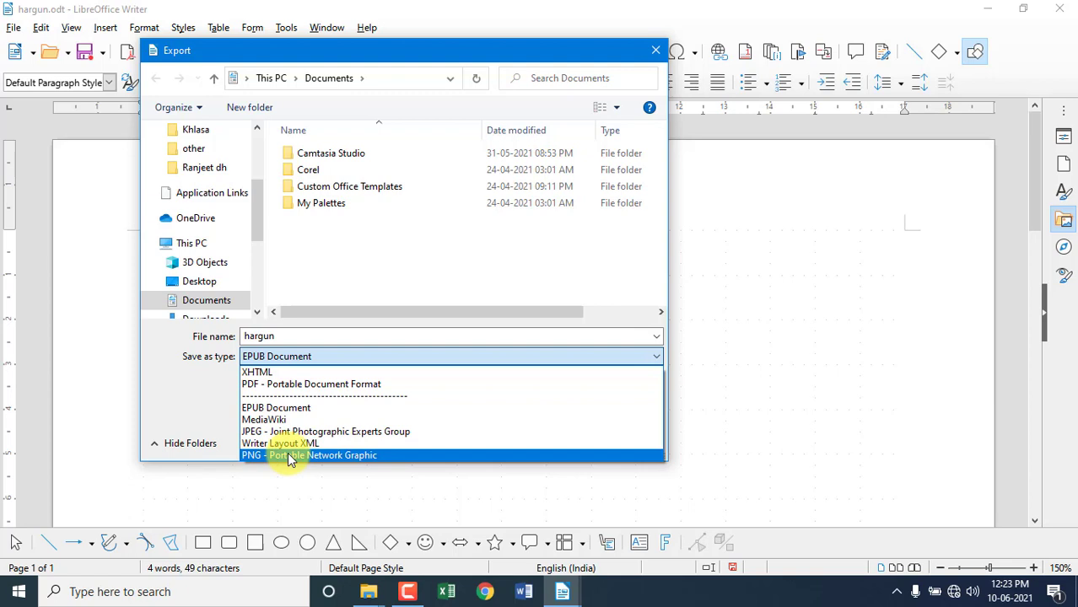
pyautogui.click(278, 409)
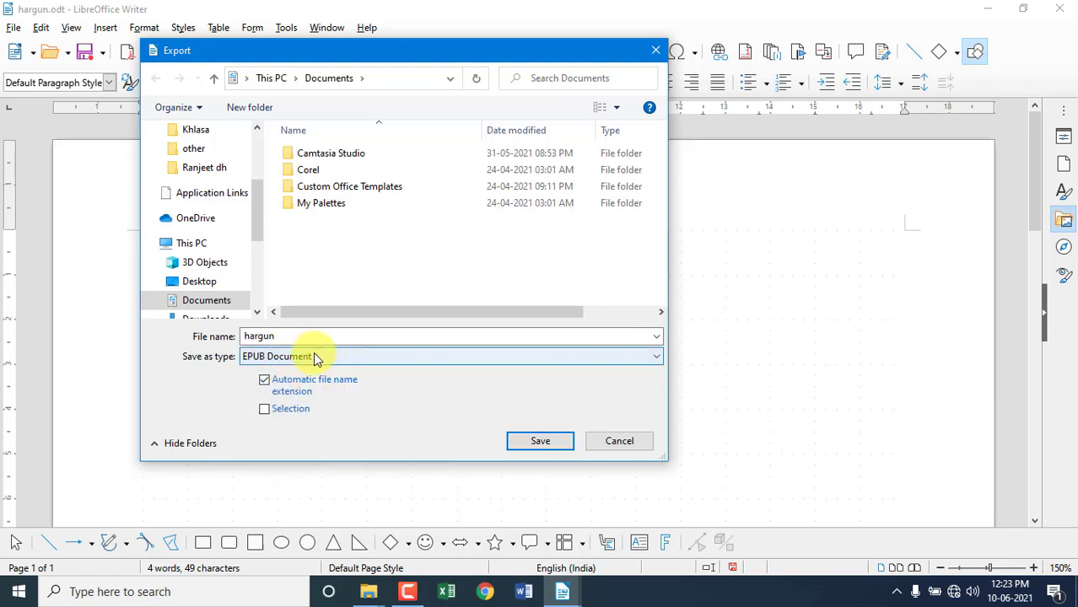
pyautogui.doubleClick(283, 336)
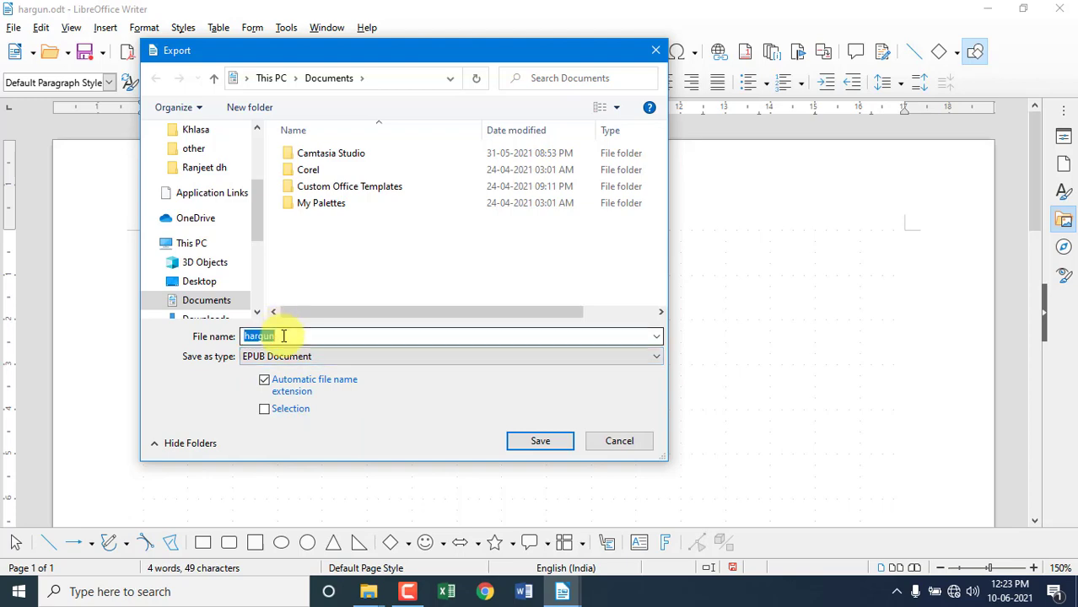
pyautogui.click(284, 336)
pyautogui.write('1')
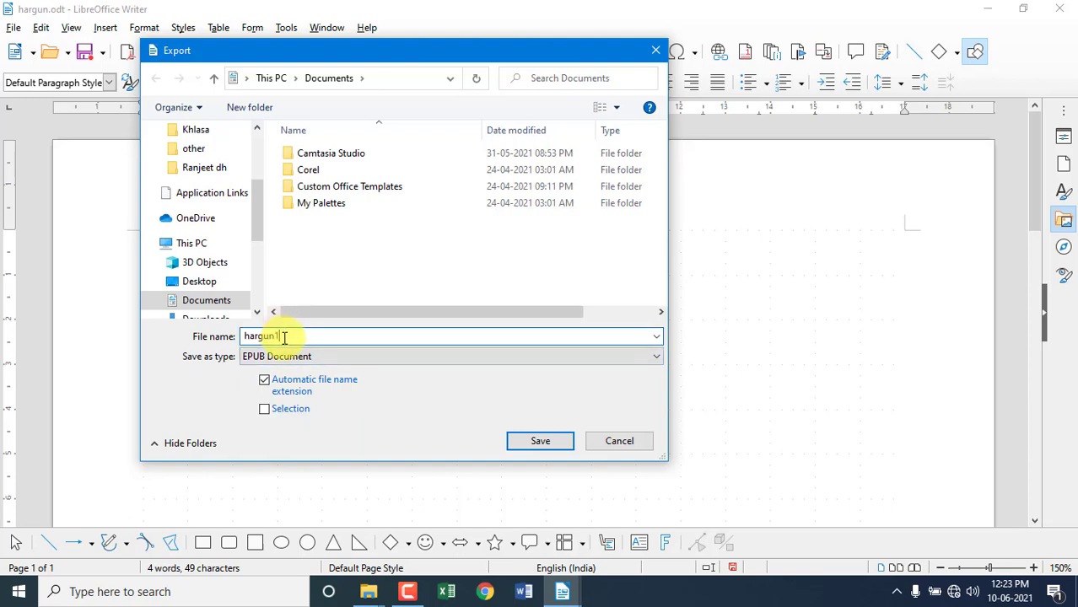
pyautogui.click(548, 440)
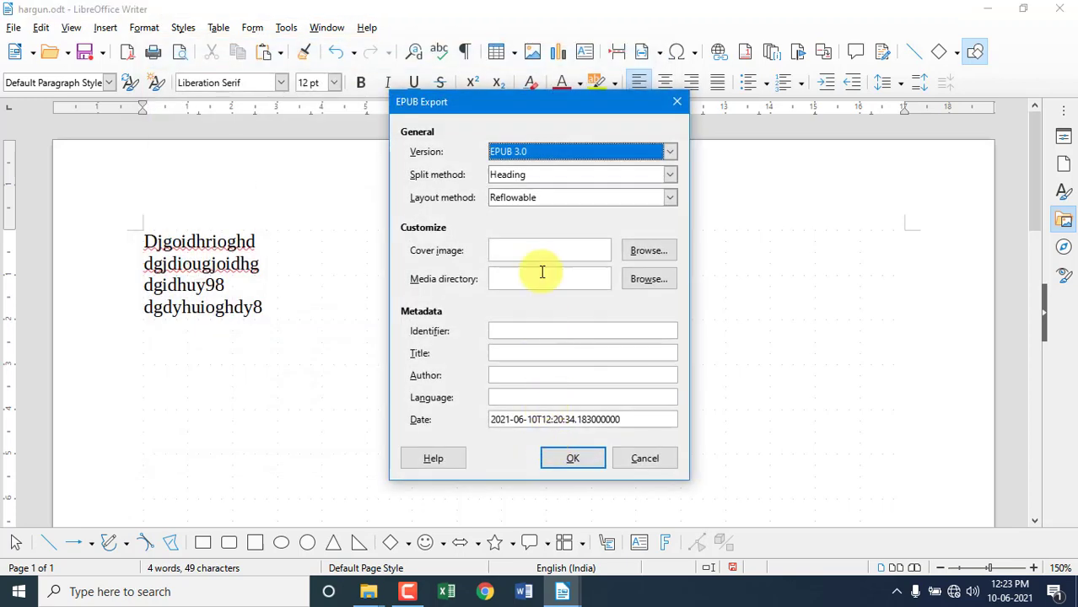
pyautogui.click(573, 455)
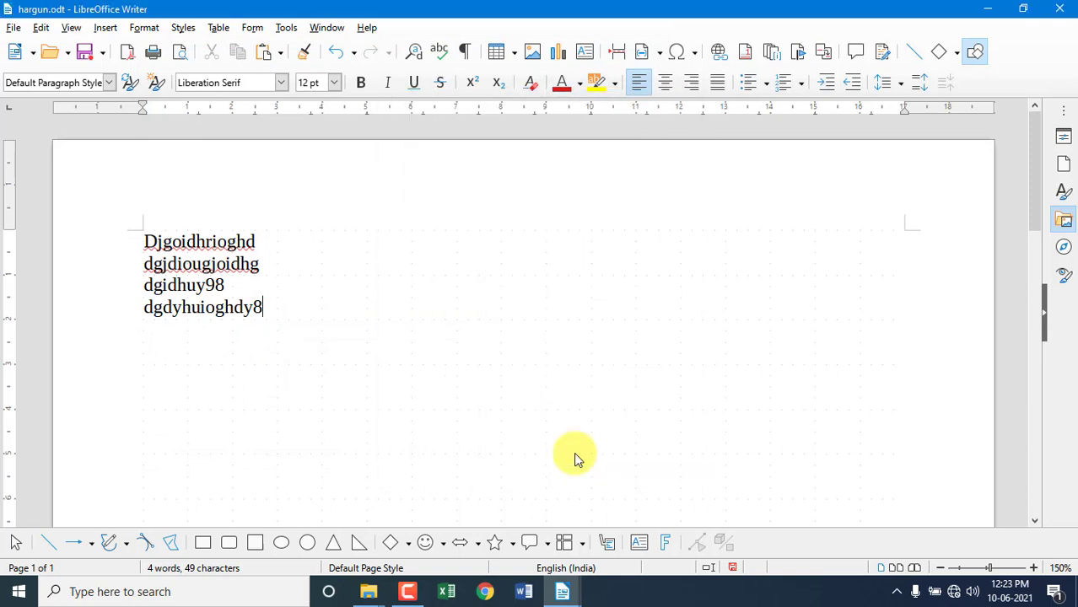
# Review the general PDF export options, including the image resolution choices, keep 300 DPI and leave without exporting
pyautogui.click(13, 27)
pyautogui.moveTo(91, 340)
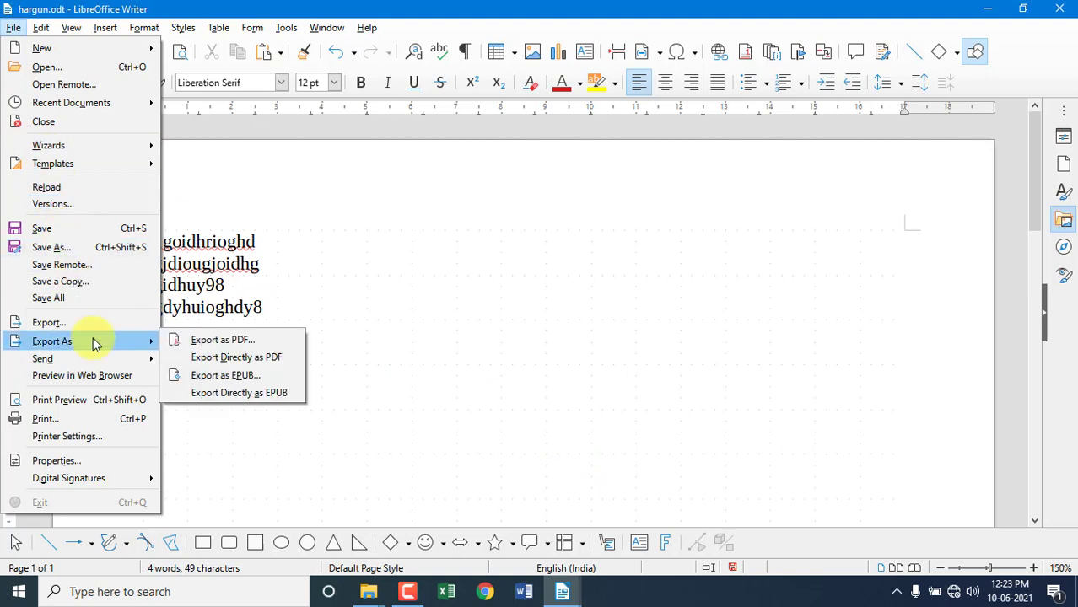
pyautogui.click(239, 340)
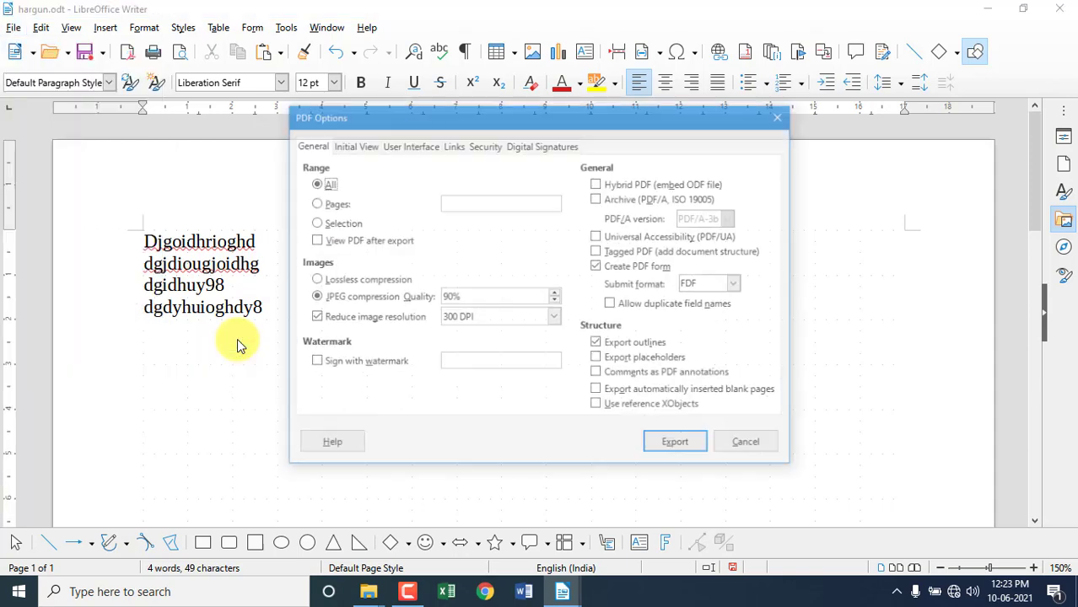
pyautogui.moveTo(477, 118); pyautogui.dragTo(364, 87)
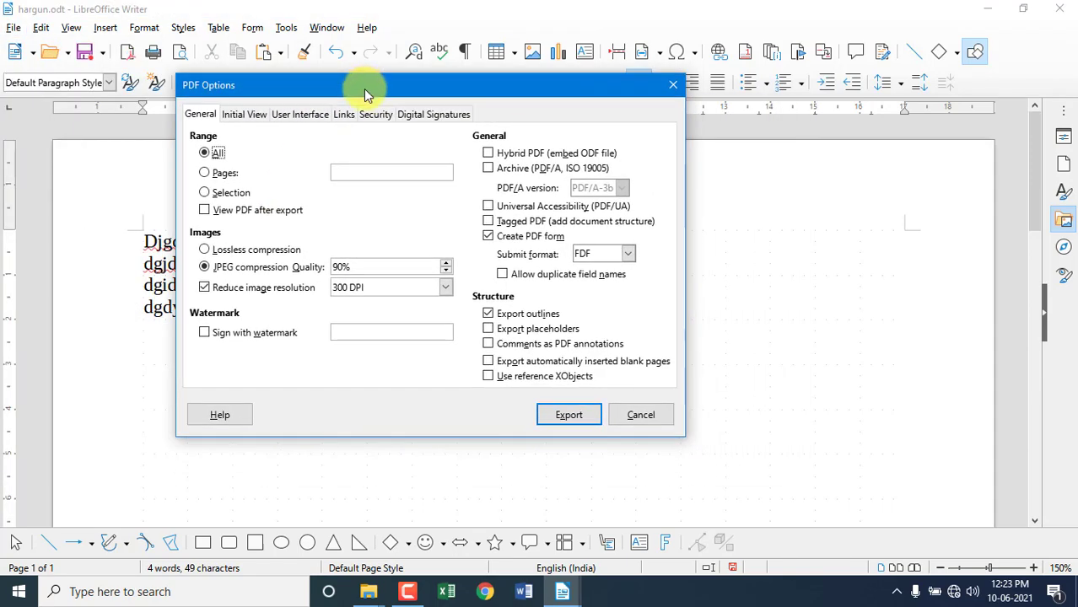
pyautogui.click(445, 288)
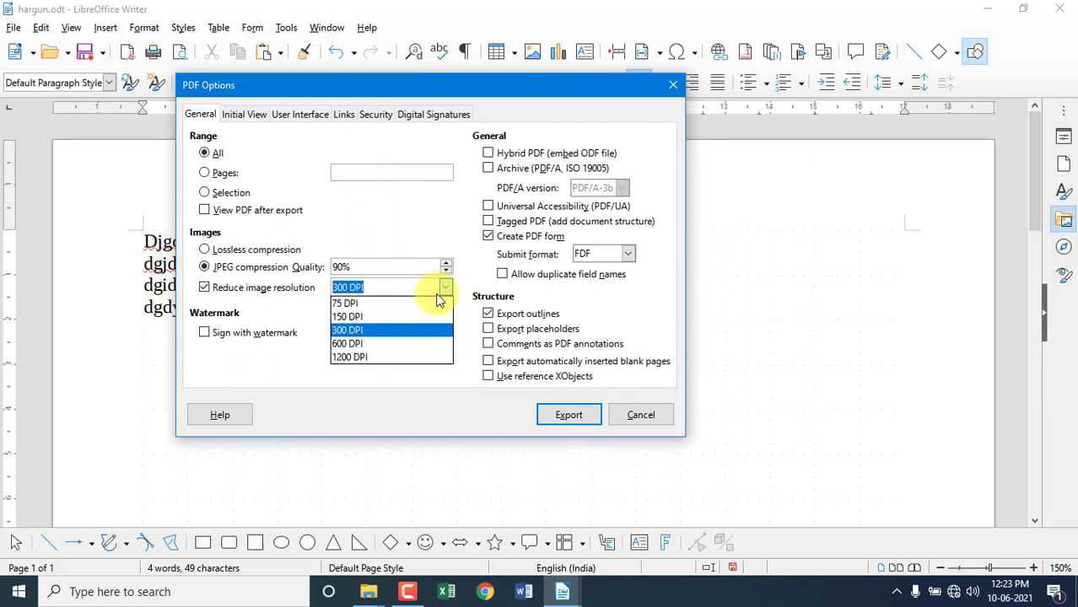
pyautogui.click(403, 330)
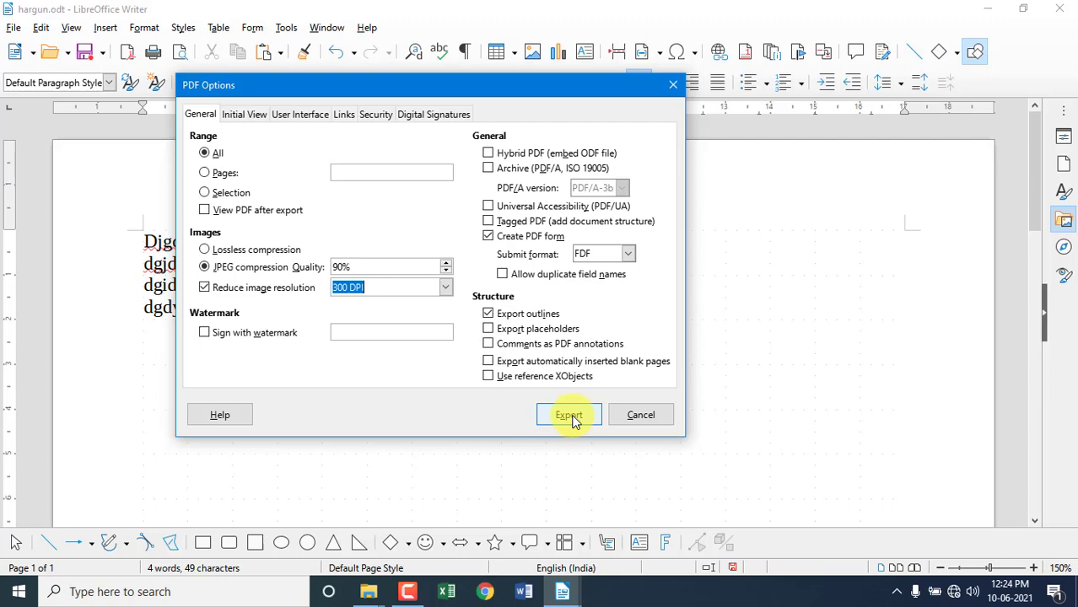
pyautogui.click(627, 415)
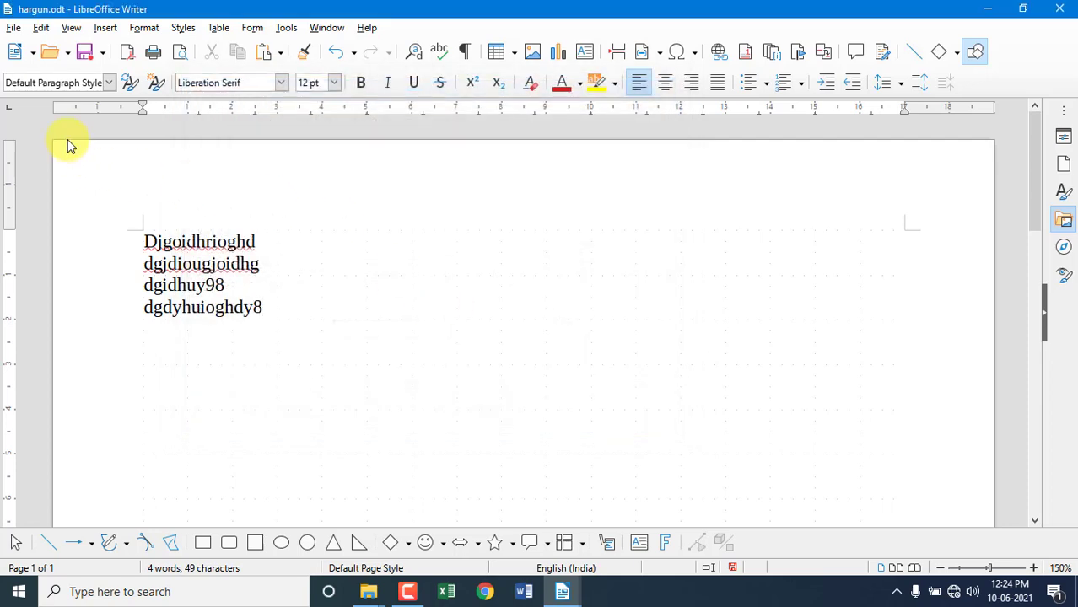
# Export the document directly as a PDF named "tarsem" to the Desktop
pyautogui.click(13, 27)
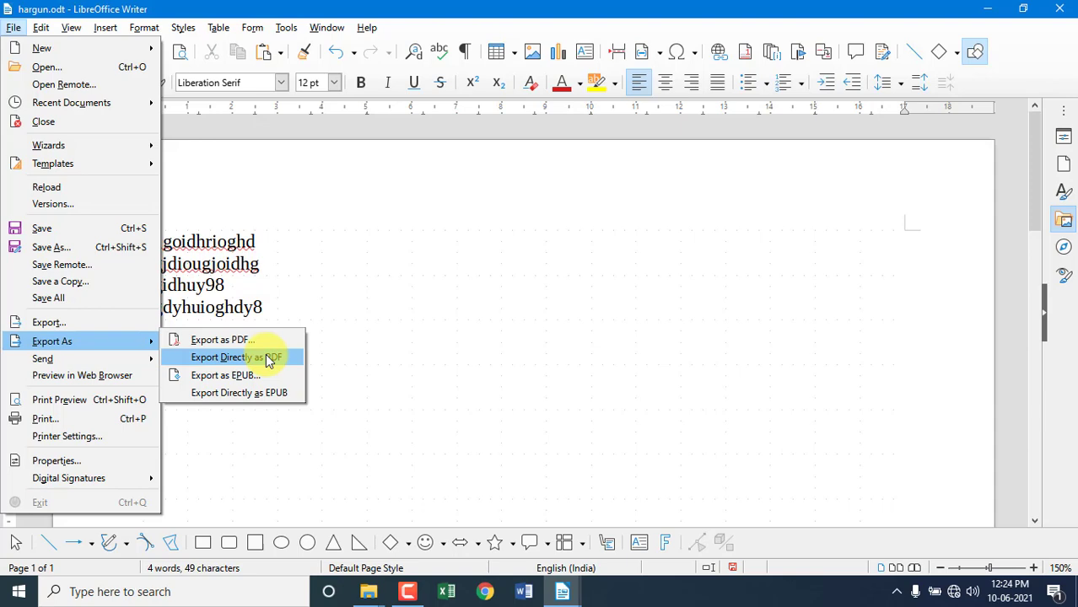
pyautogui.click(268, 359)
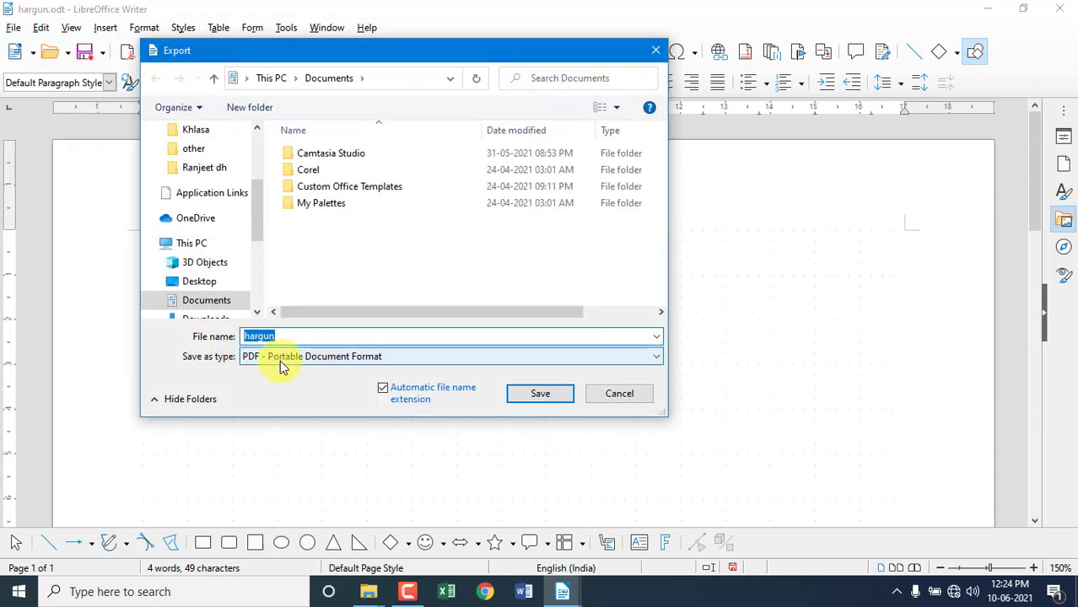
pyautogui.click(291, 337)
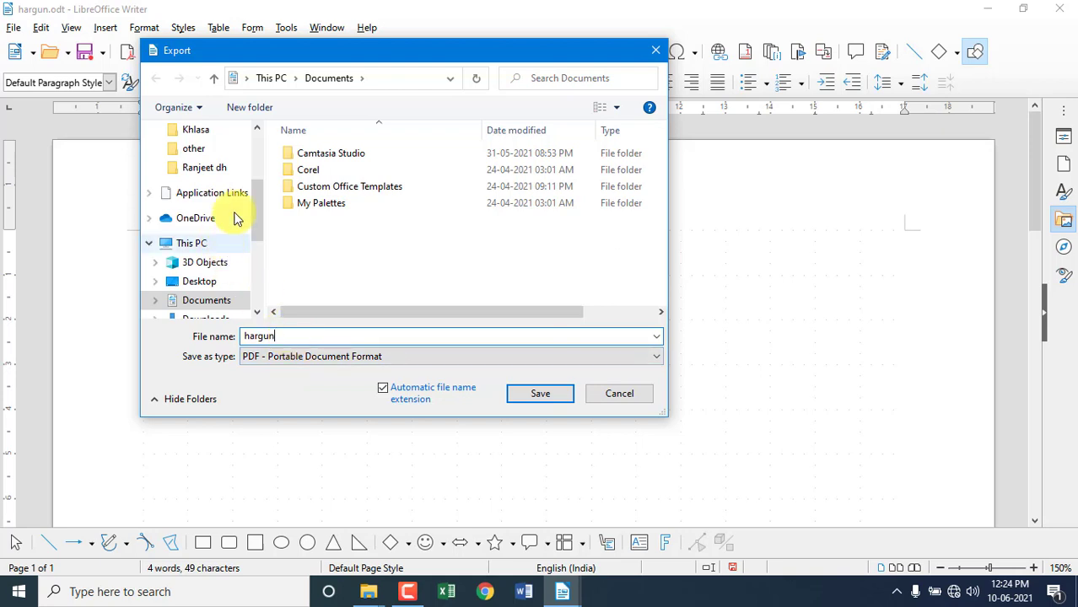
pyautogui.moveTo(259, 220); pyautogui.dragTo(260, 149)
pyautogui.click(250, 160)
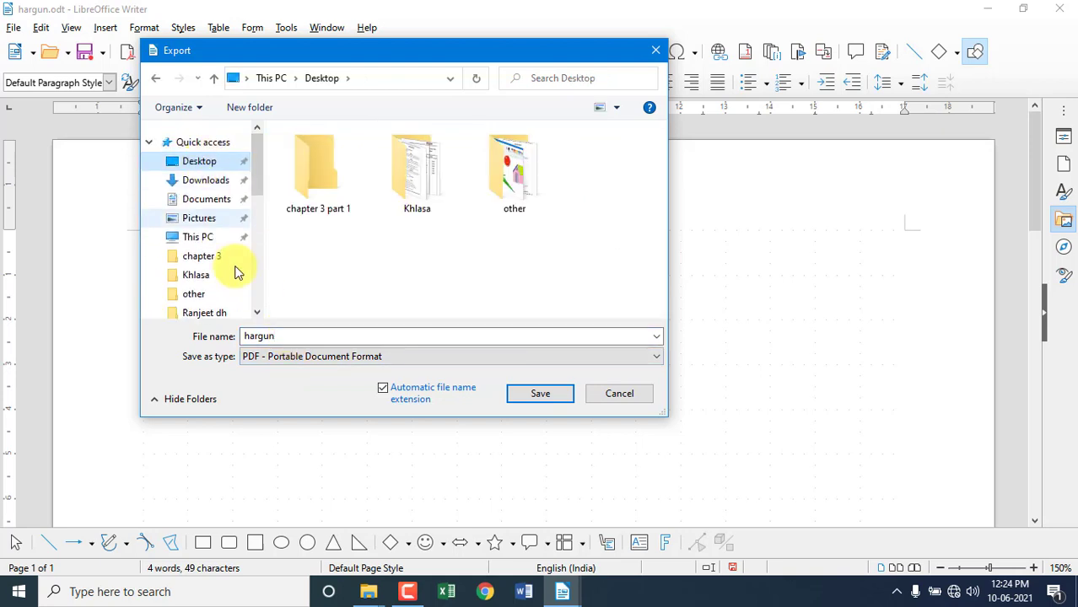
pyautogui.doubleClick(285, 337)
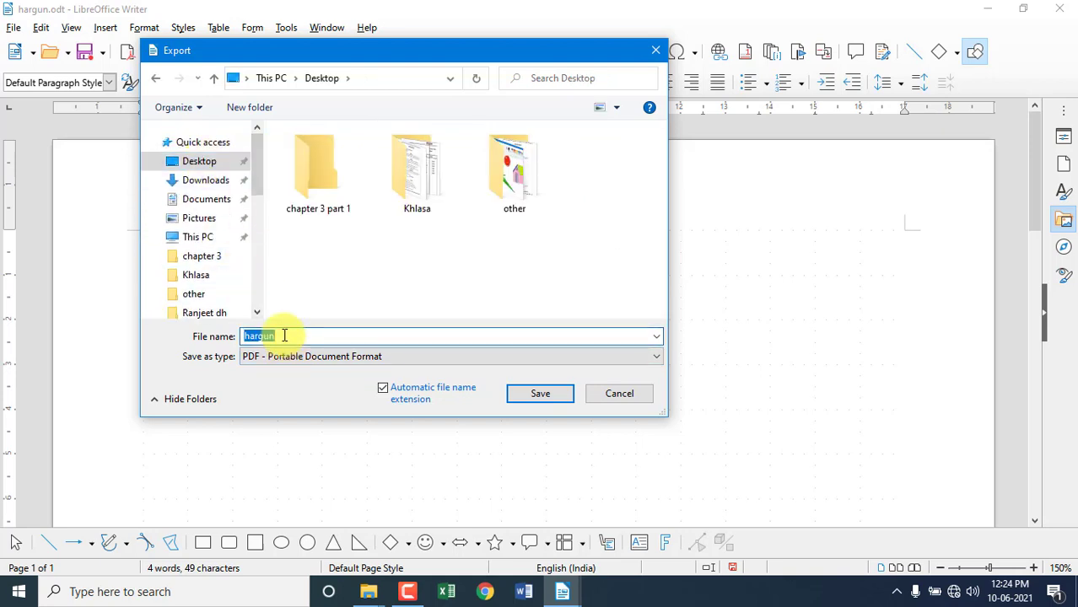
pyautogui.write('tarsem')
pyautogui.click(540, 393)
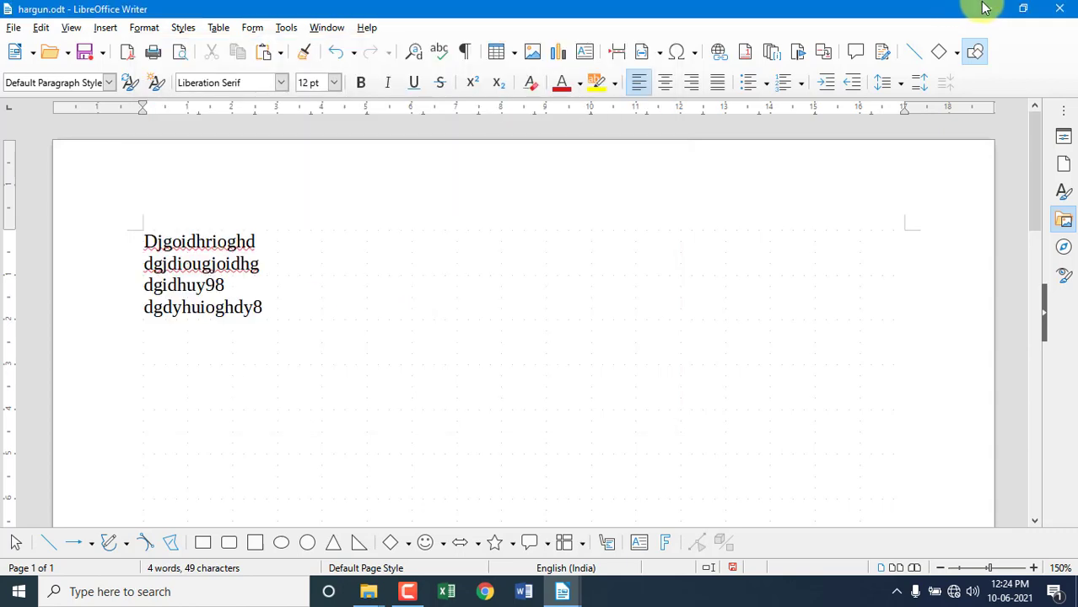
# Switch to the desktop, open the exported "tarsem" PDF in Adobe Acrobat Reader to check its content, and close it
pyautogui.click(987, 12)
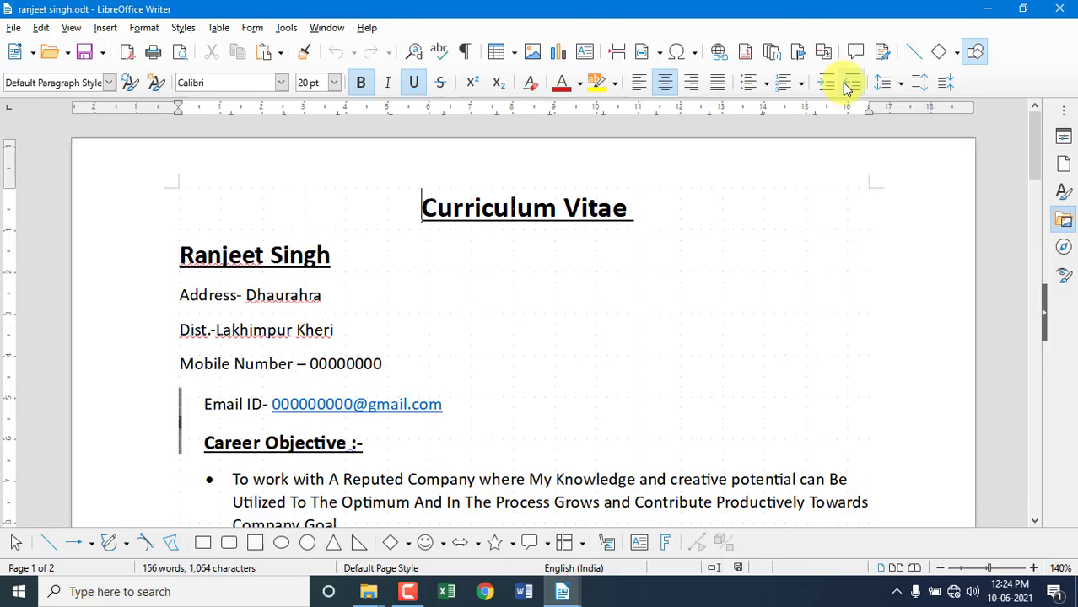
pyautogui.click(987, 12)
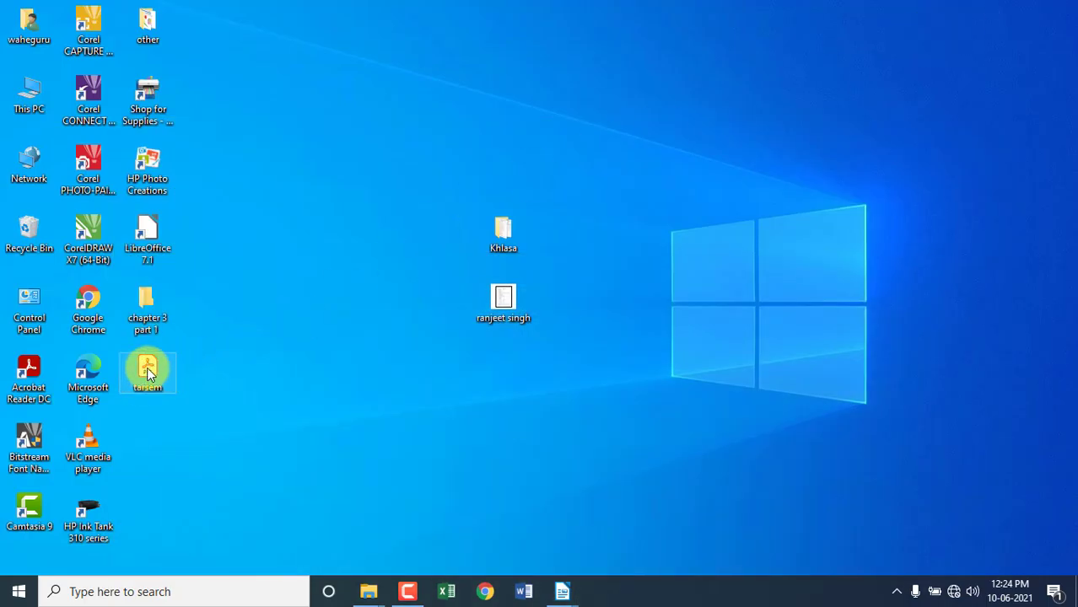
pyautogui.doubleClick(148, 372)
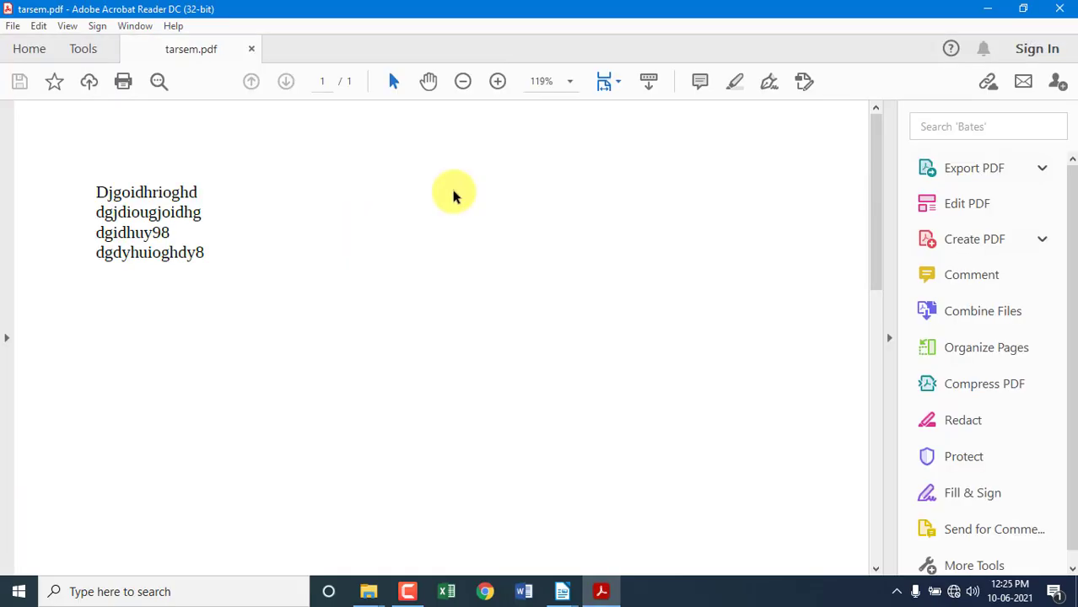
pyautogui.click(1060, 8)
# Preview the Curriculum Vitae document in the web browser, look through the whole page, and close the browser
pyautogui.click(12, 27)
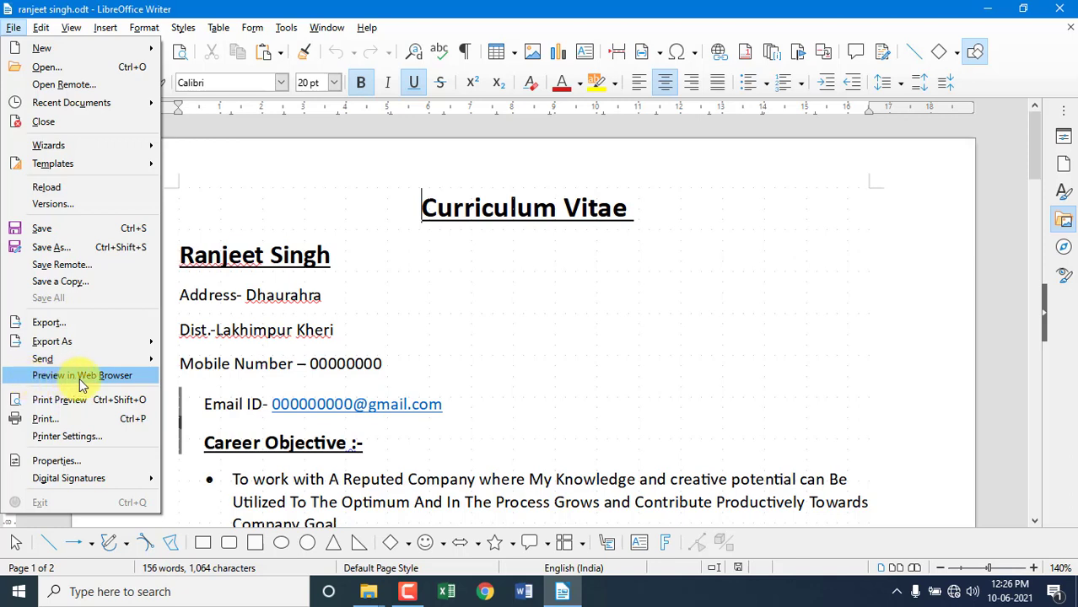
pyautogui.click(519, 318)
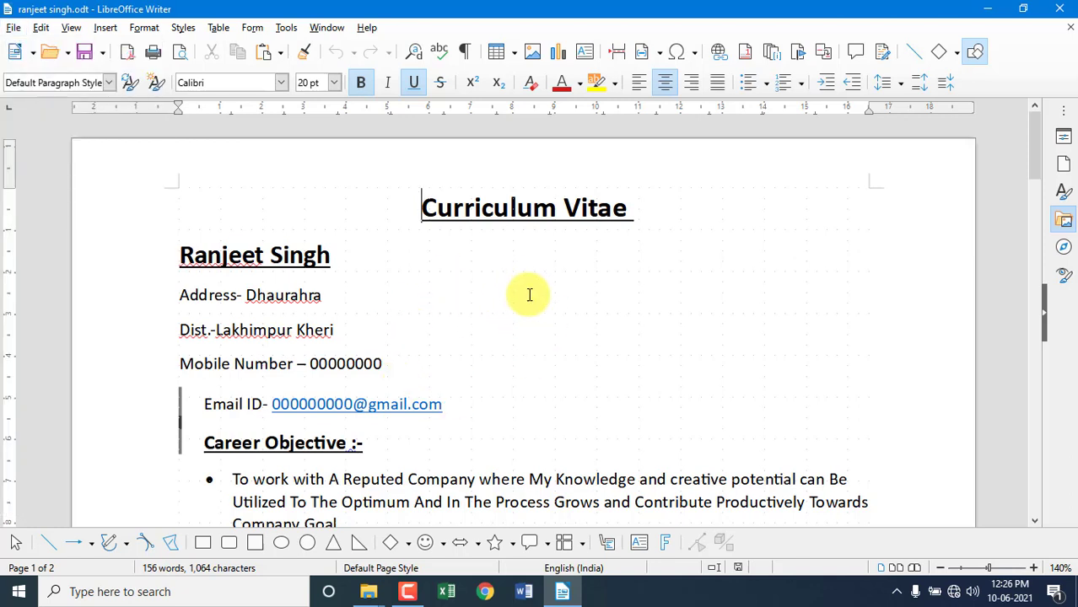
pyautogui.click(13, 27)
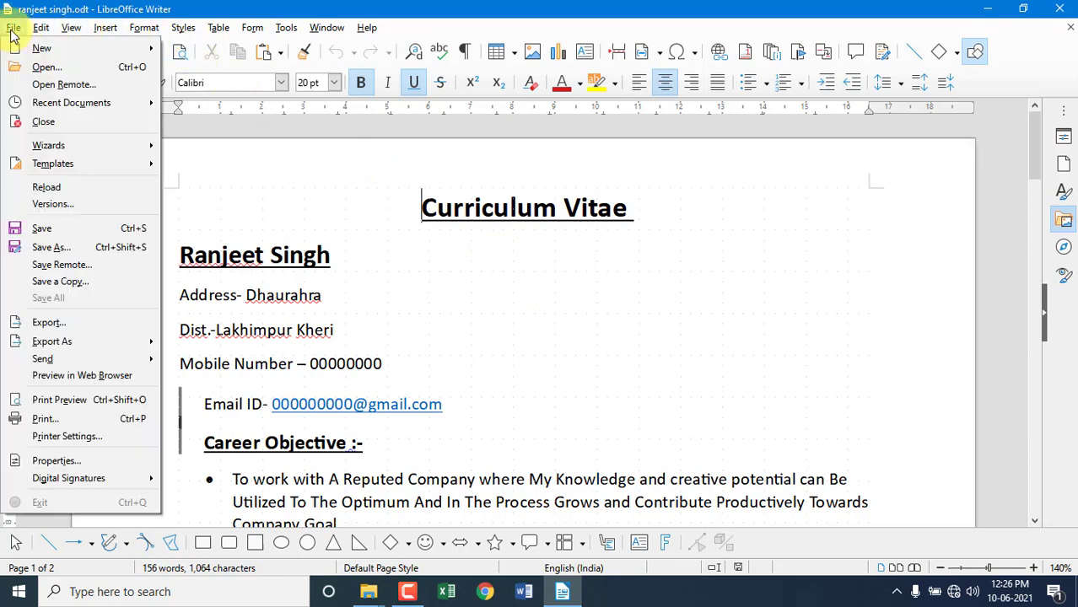
pyautogui.click(71, 376)
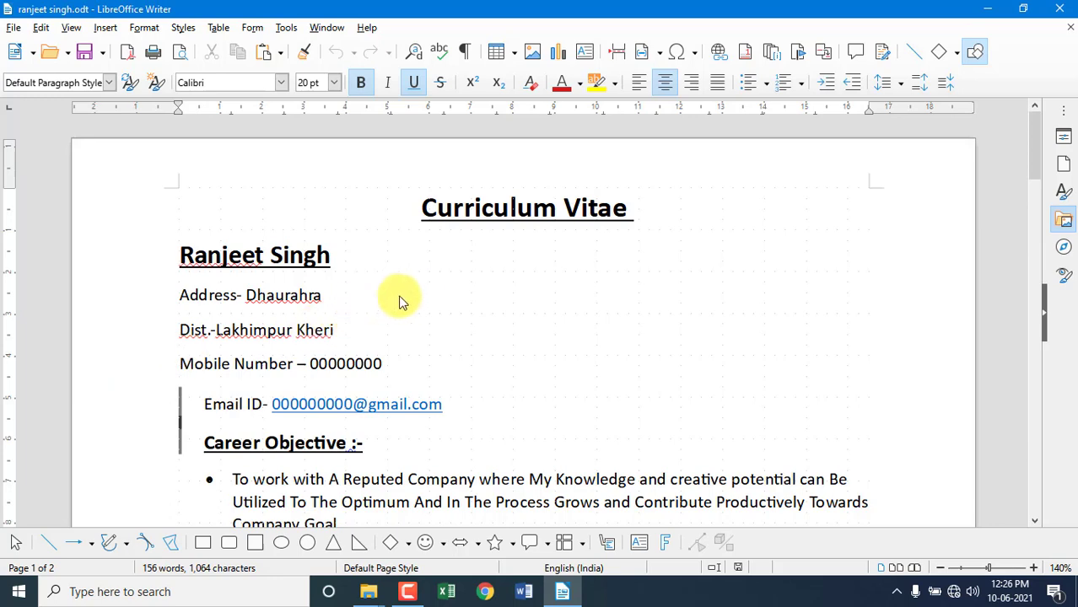
pyautogui.press('F1')
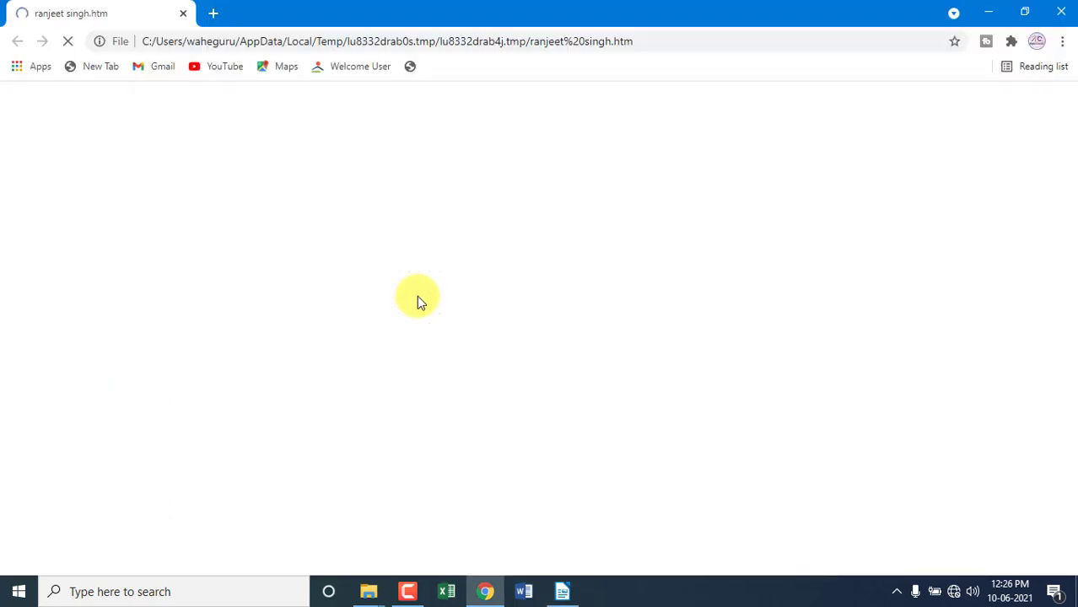
pyautogui.scroll(-1, 209, 314)
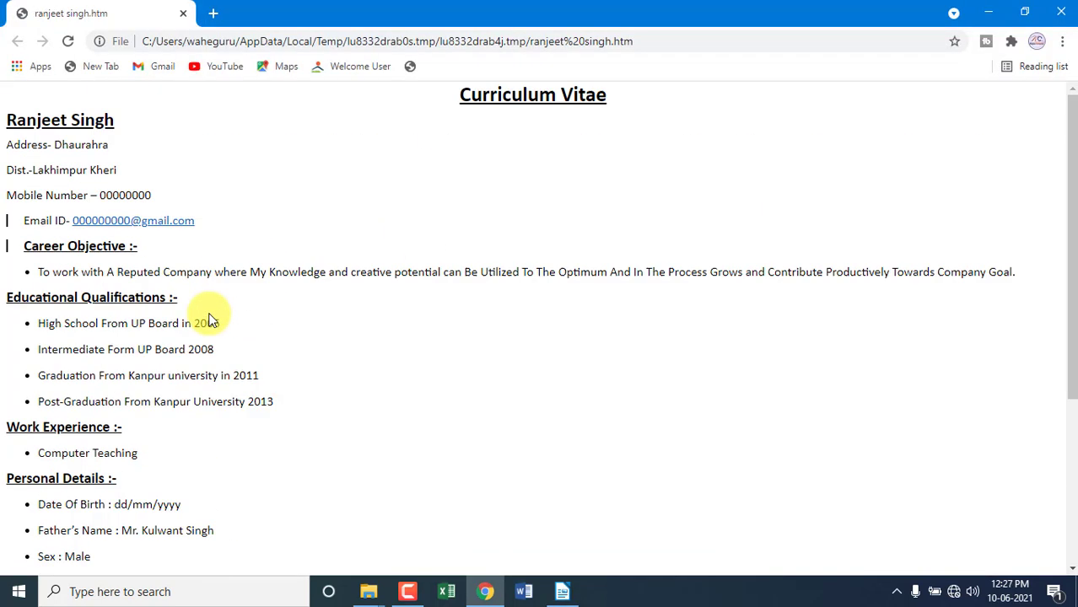
pyautogui.scroll(-3, 210, 319)
pyautogui.scroll(3, 209, 319)
pyautogui.click(1061, 13)
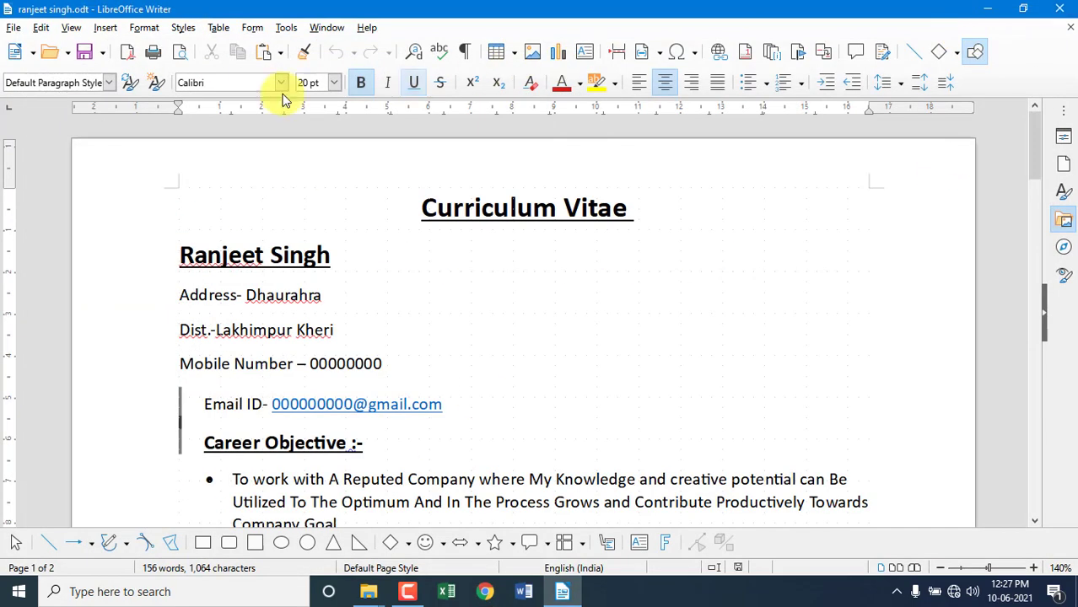
# Show the print preview of the Curriculum Vitae at 100% zoom and look through the first page down to its end
pyautogui.click(13, 27)
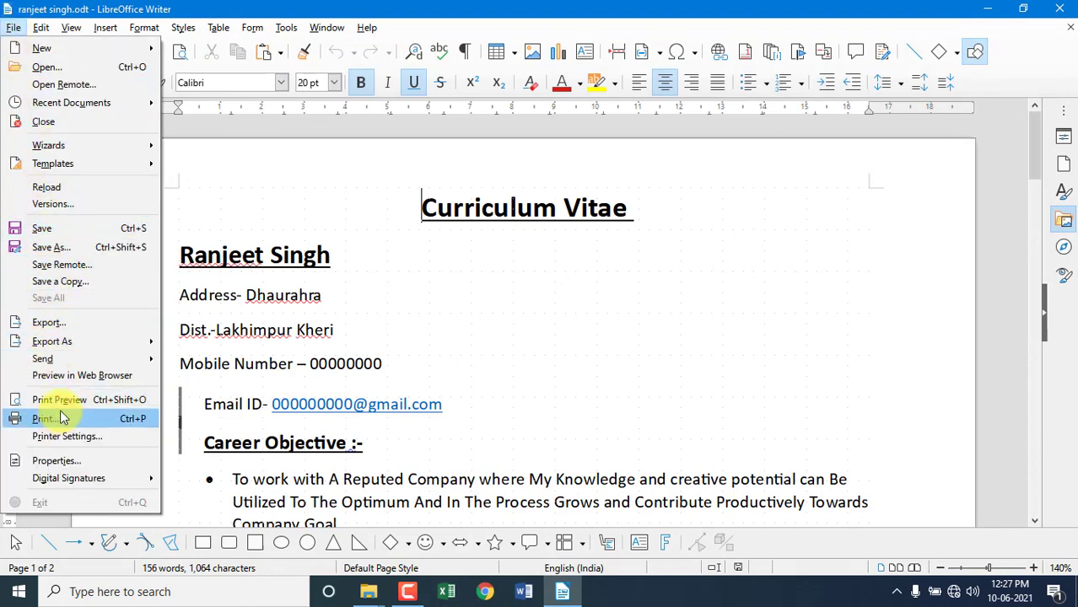
pyautogui.click(102, 401)
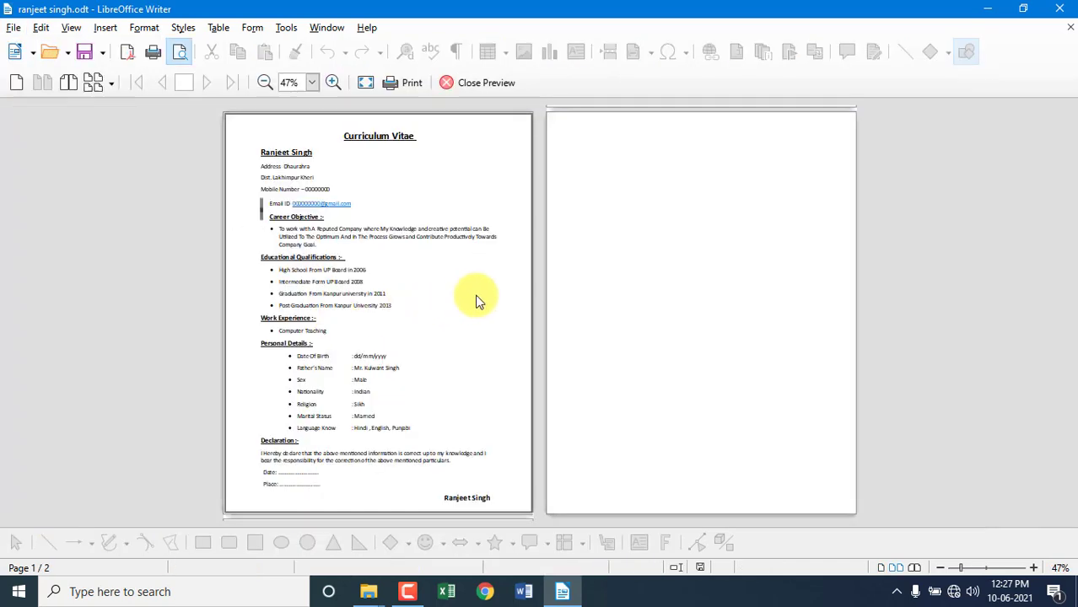
pyautogui.click(312, 83)
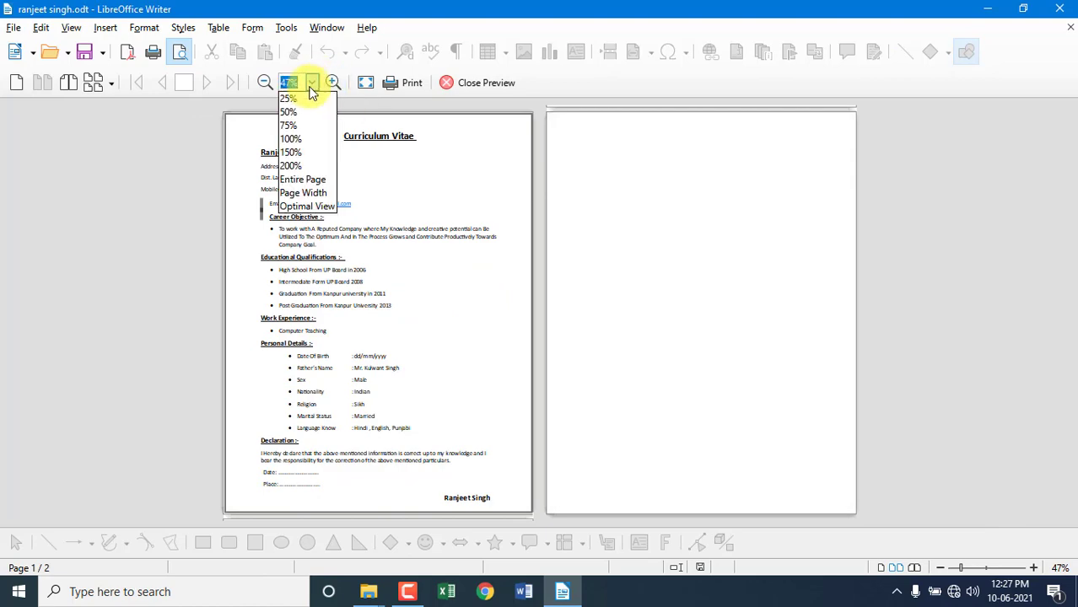
pyautogui.click(306, 138)
pyautogui.scroll(-9, 312, 284)
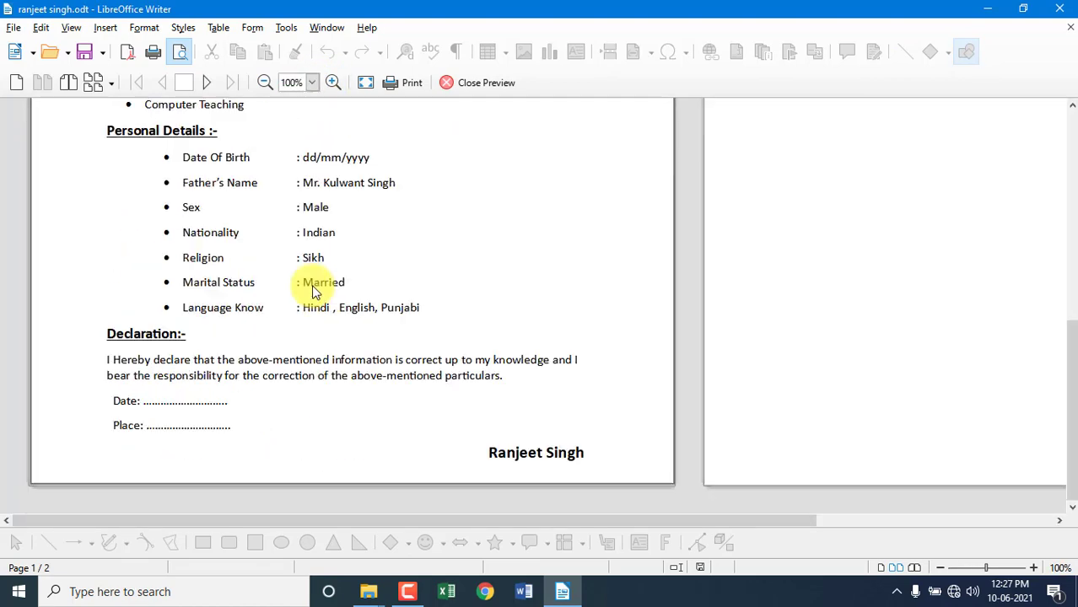
# Look through the whole first page of the Curriculum Vitae in the print preview and close the preview
pyautogui.scroll(8, 312, 284)
pyautogui.scroll(1, 311, 284)
pyautogui.scroll(-9, 312, 284)
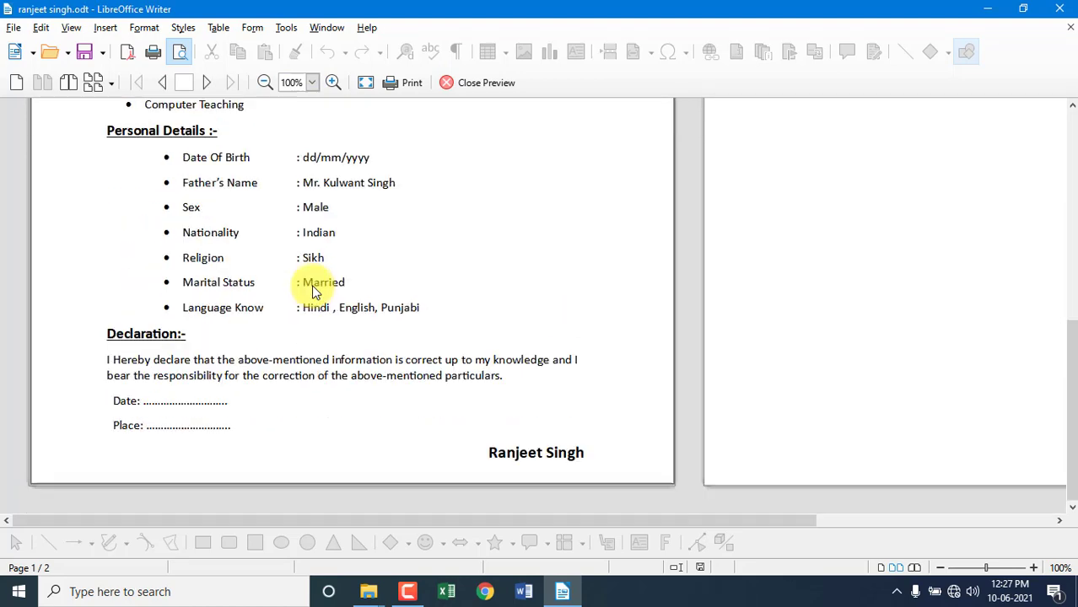
pyautogui.scroll(9, 311, 284)
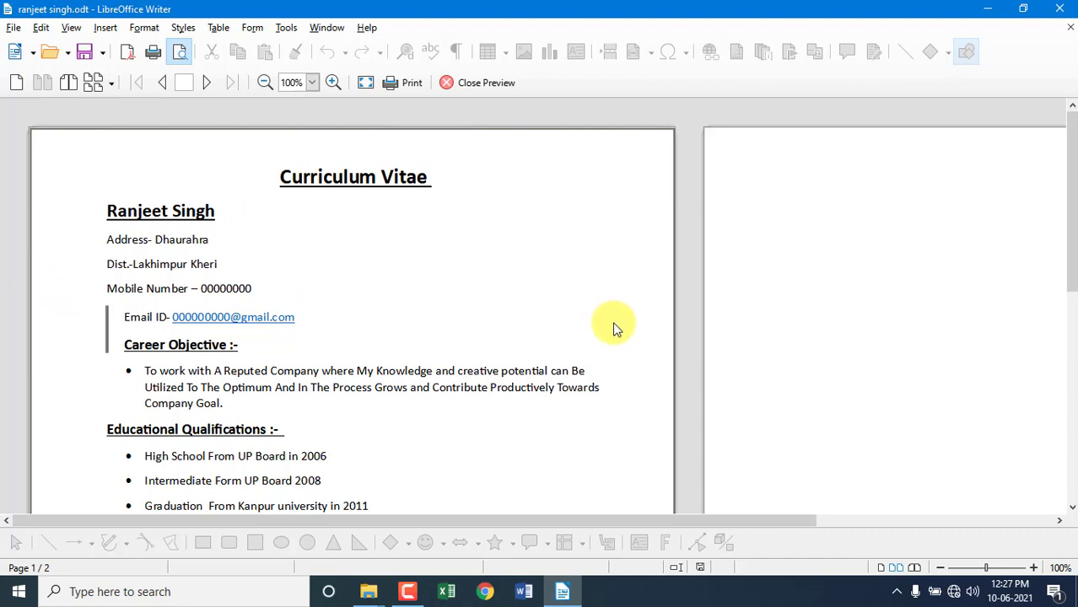
pyautogui.scroll(-9, 614, 333)
pyautogui.scroll(9, 612, 354)
pyautogui.scroll(-5, 414, 329)
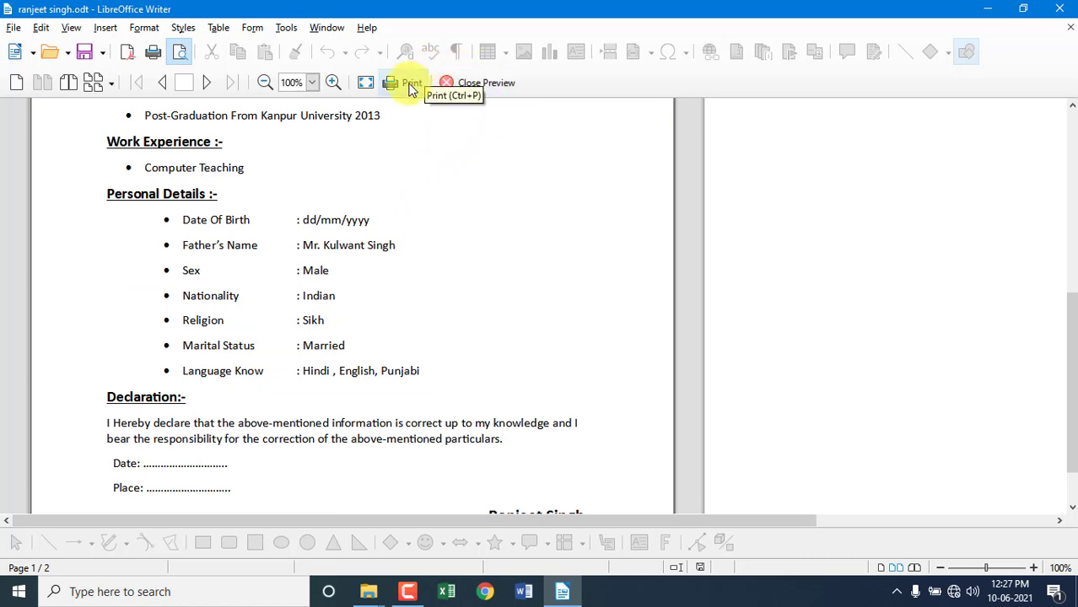
pyautogui.click(470, 83)
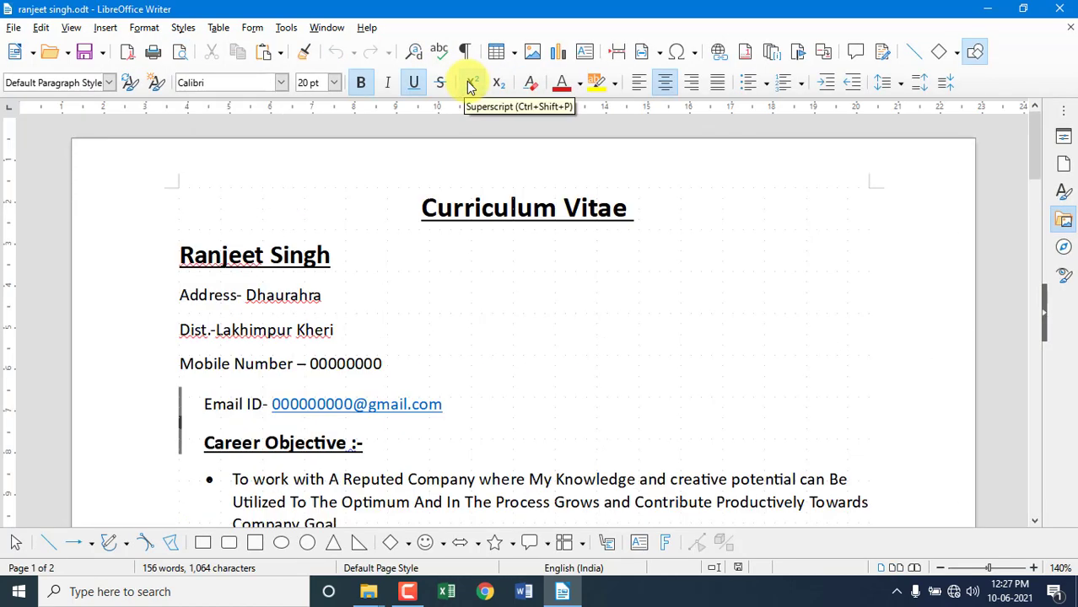
# Open the print settings for the document and select the HP Ink Tank 310 series printer
pyautogui.click(14, 25)
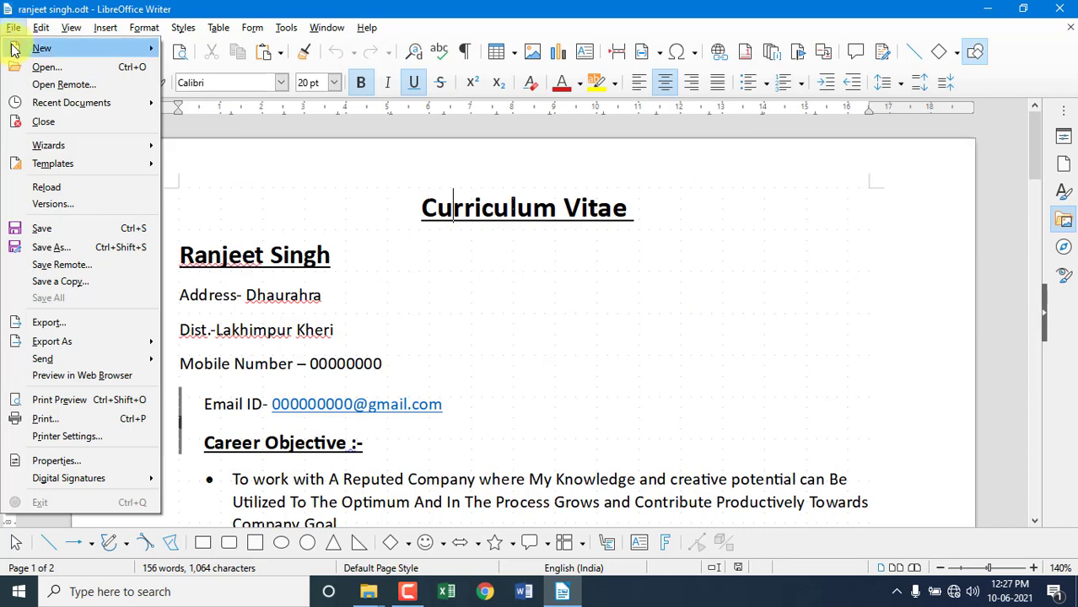
pyautogui.click(51, 421)
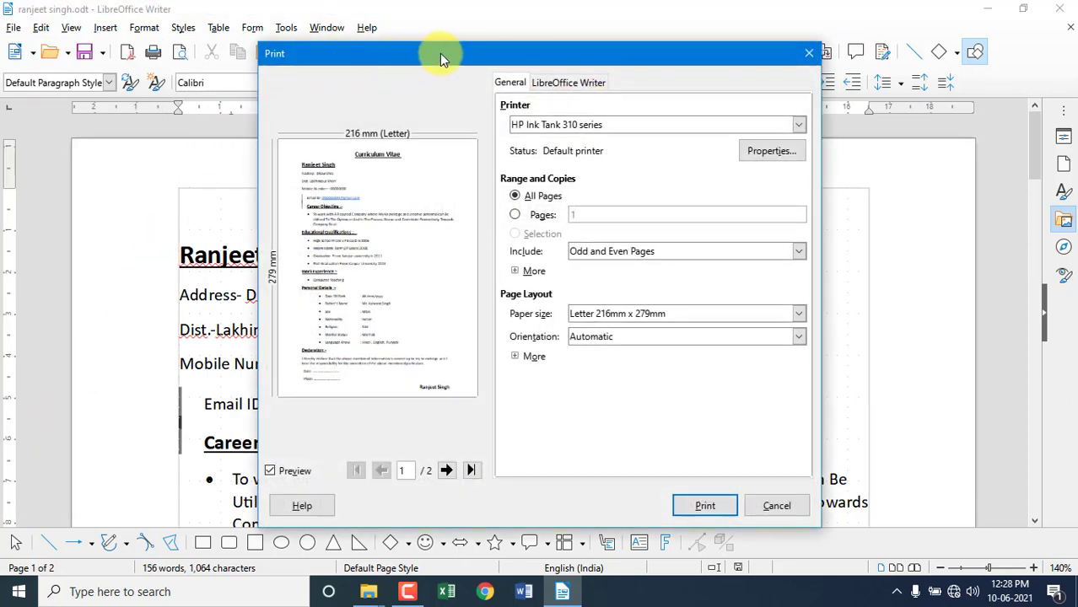
pyautogui.moveTo(460, 50); pyautogui.dragTo(377, 50)
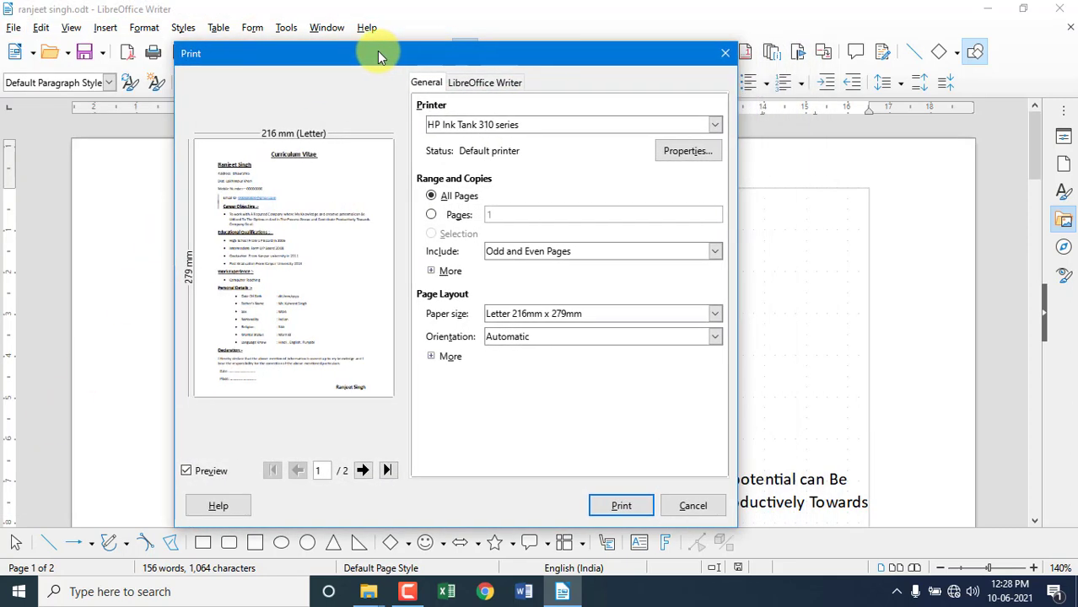
pyautogui.click(716, 127)
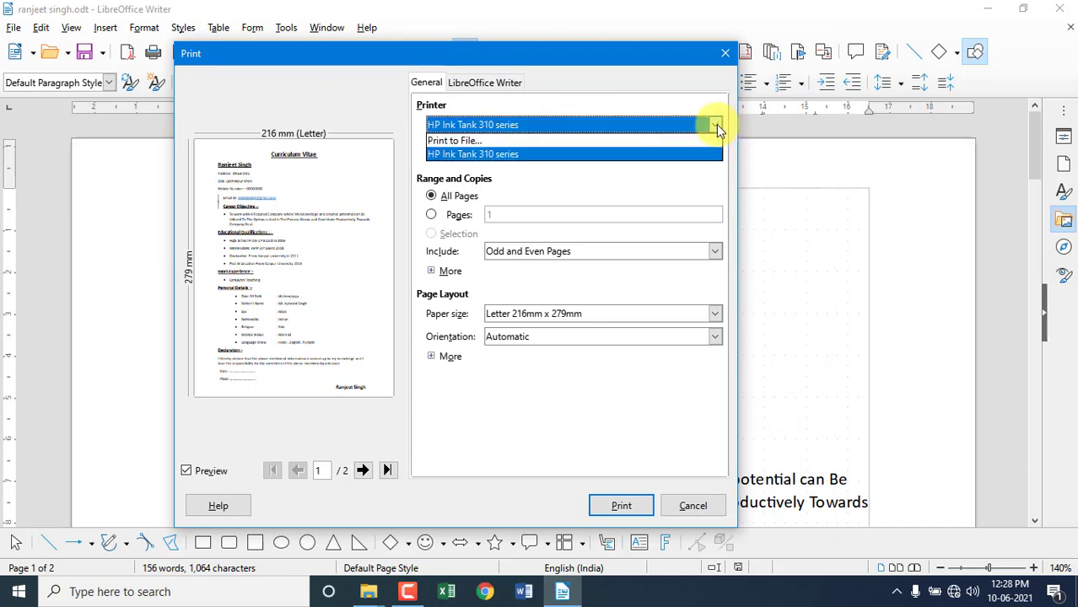
pyautogui.click(556, 155)
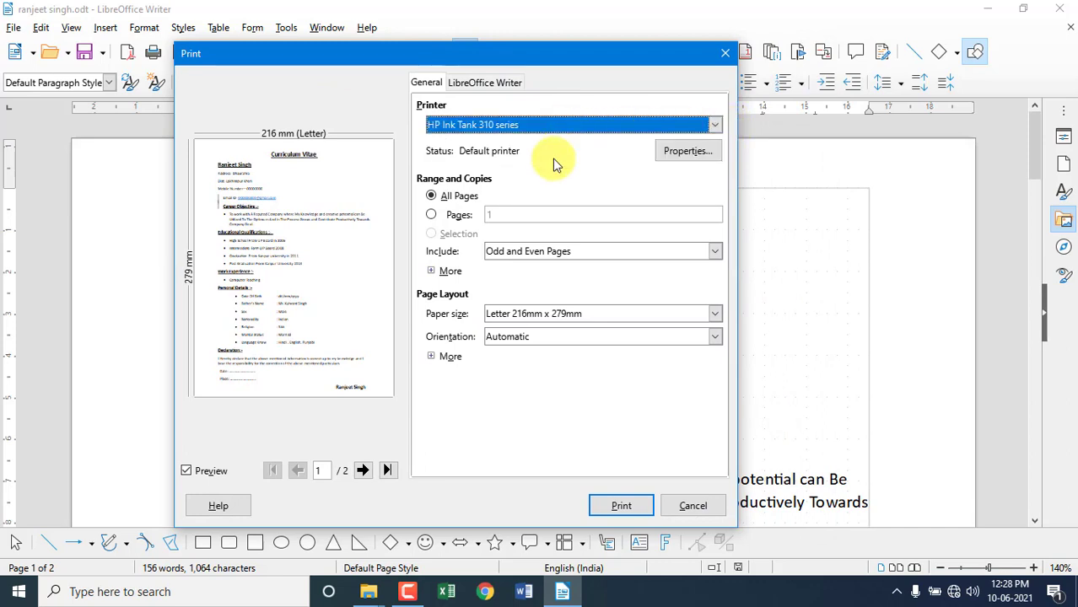
# Restrict printing to specific pages using the range 1-5
pyautogui.click(456, 211)
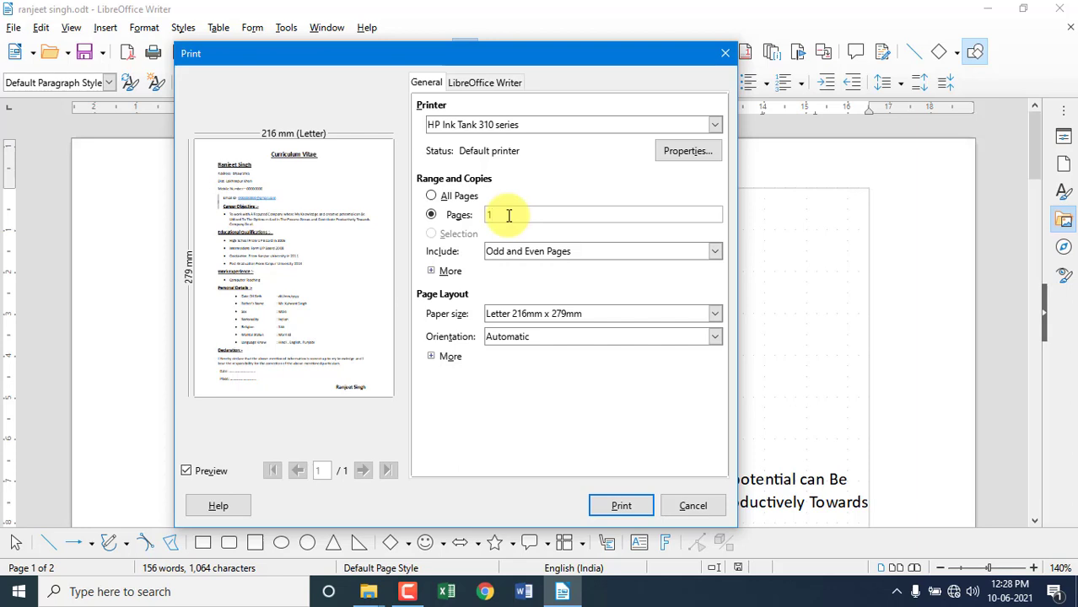
pyautogui.press('BackSpace')
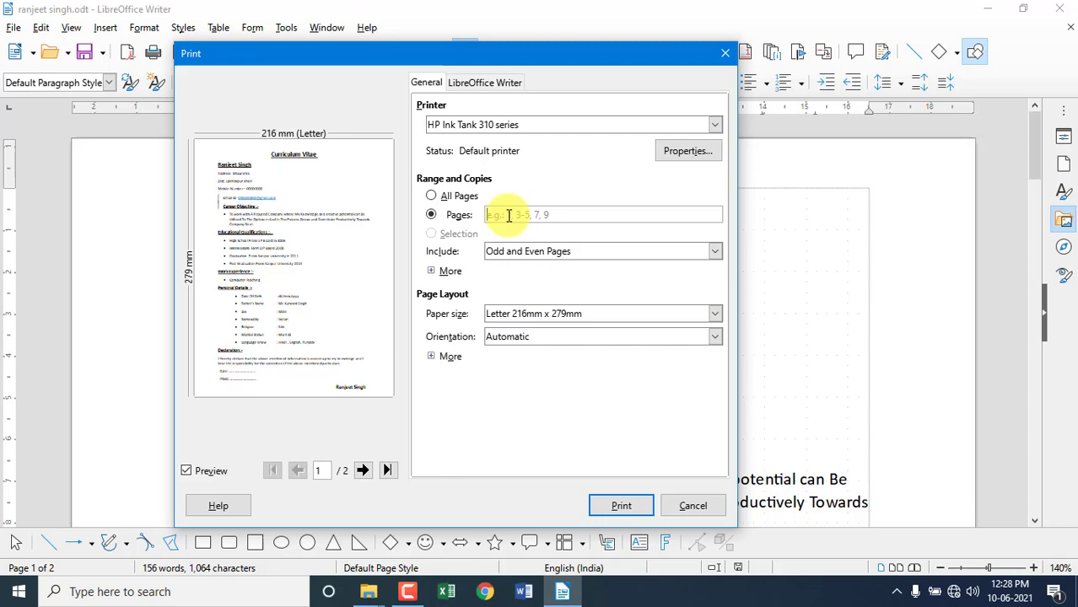
pyautogui.write('1-5')
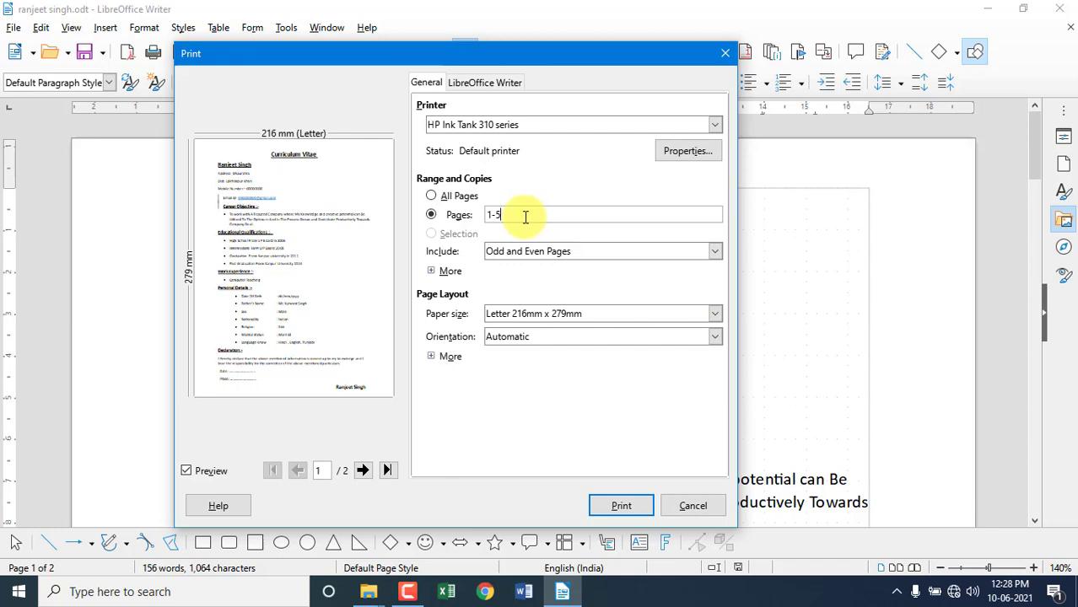
# Replace the page range with the list 1,3,5 and then clear the pages entry
pyautogui.press('BackSpace')
pyautogui.press('BackSpace')
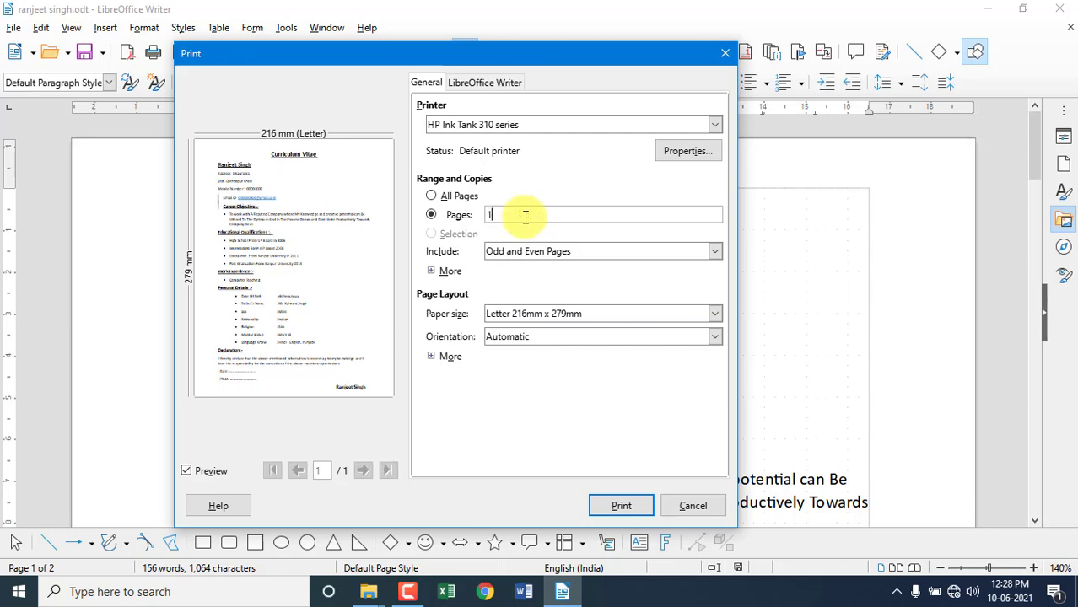
pyautogui.write(',3,5')
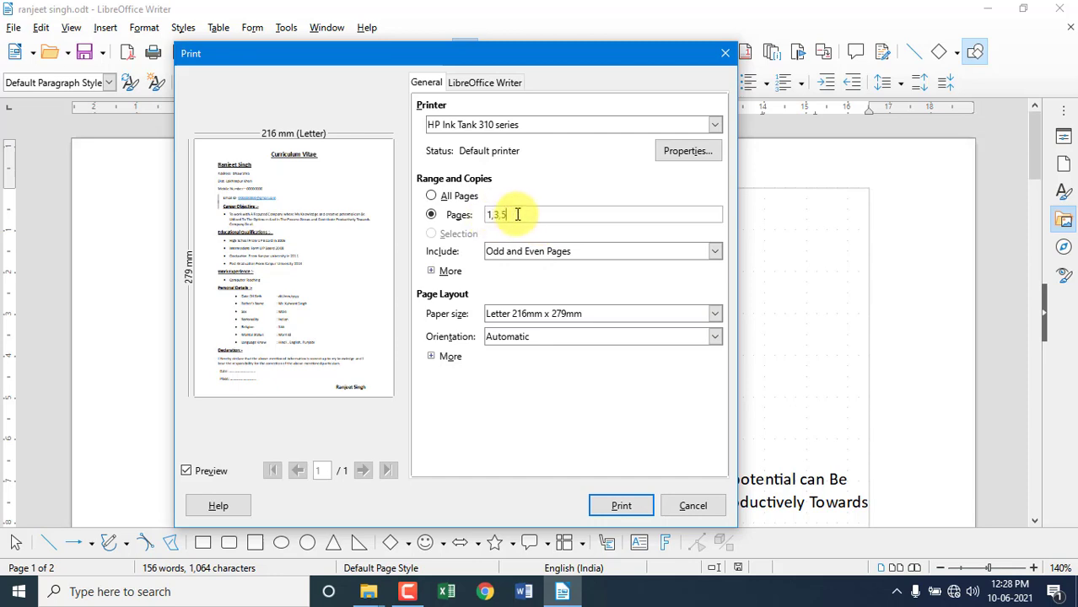
pyautogui.press('BackSpace')
pyautogui.press('BackSpace')
pyautogui.press('BackSpace')
pyautogui.press('BackSpace')
pyautogui.press('BackSpace')
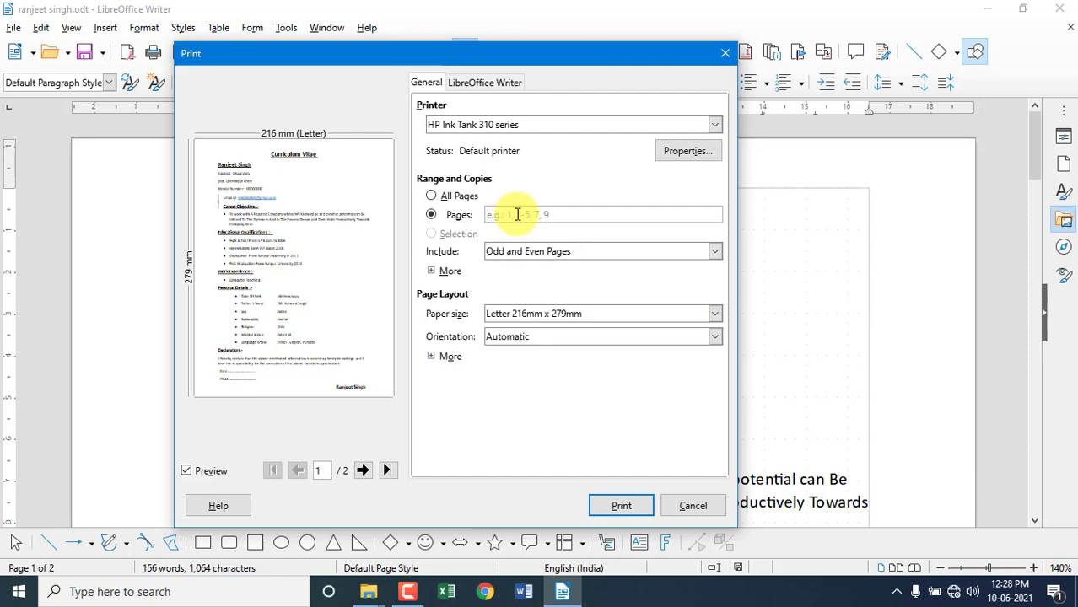
# Try including only odd pages and only even pages in the print, and return to Odd and Even Pages
pyautogui.click(715, 253)
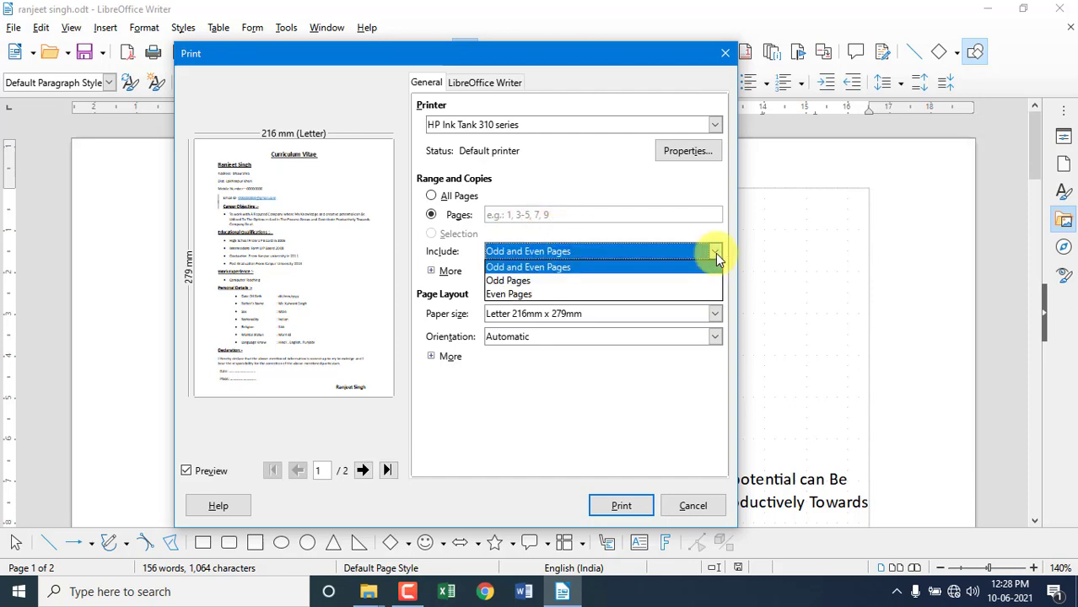
pyautogui.click(521, 281)
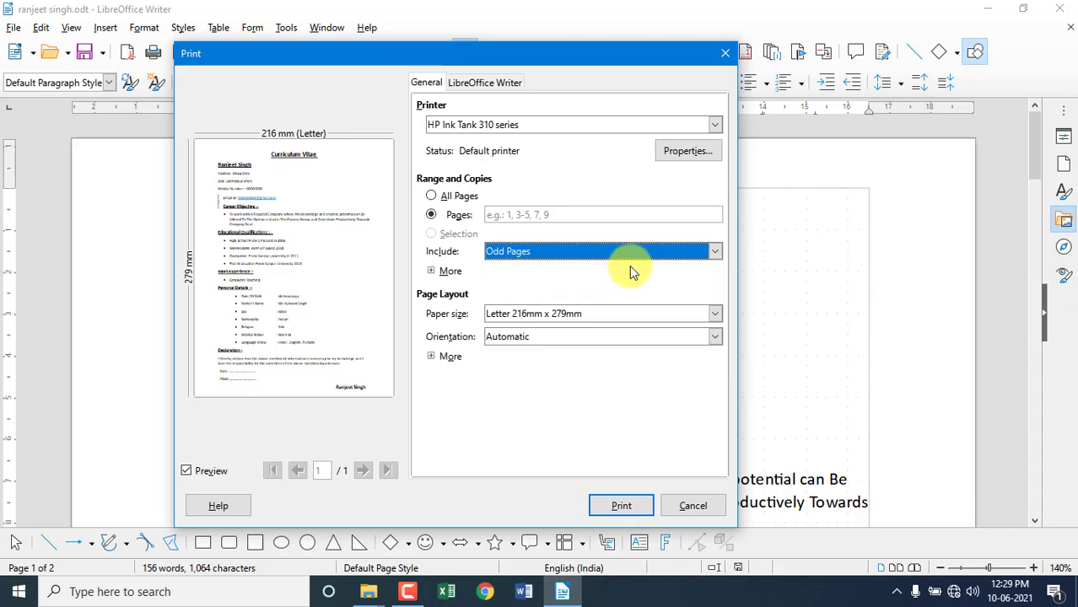
pyautogui.click(715, 253)
pyautogui.click(525, 296)
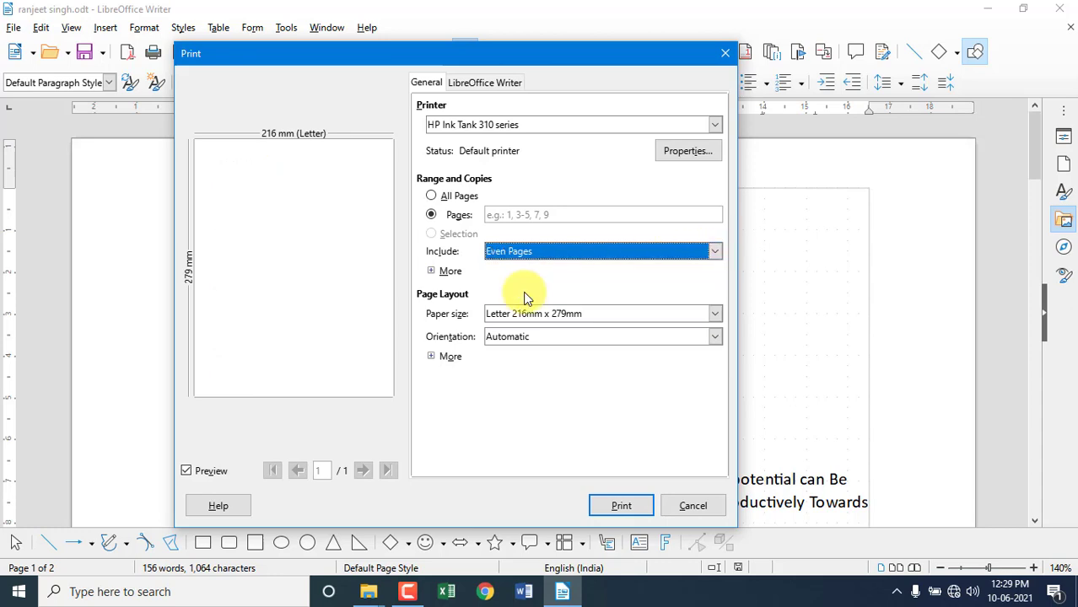
pyautogui.click(715, 256)
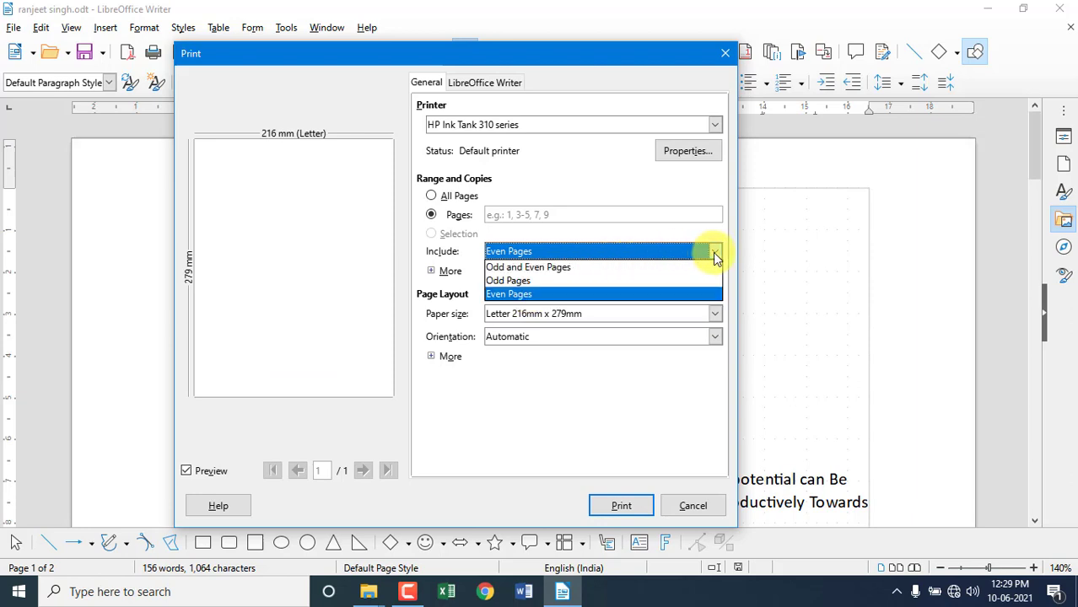
pyautogui.click(568, 269)
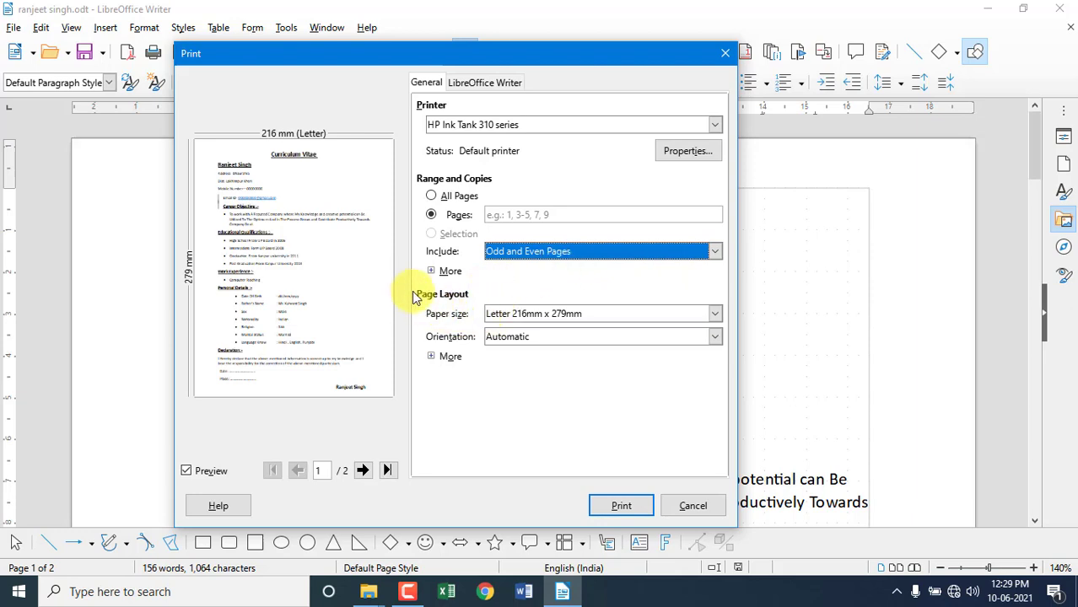
# Set the print paper size to A4 210mm x 297mm
pyautogui.click(716, 313)
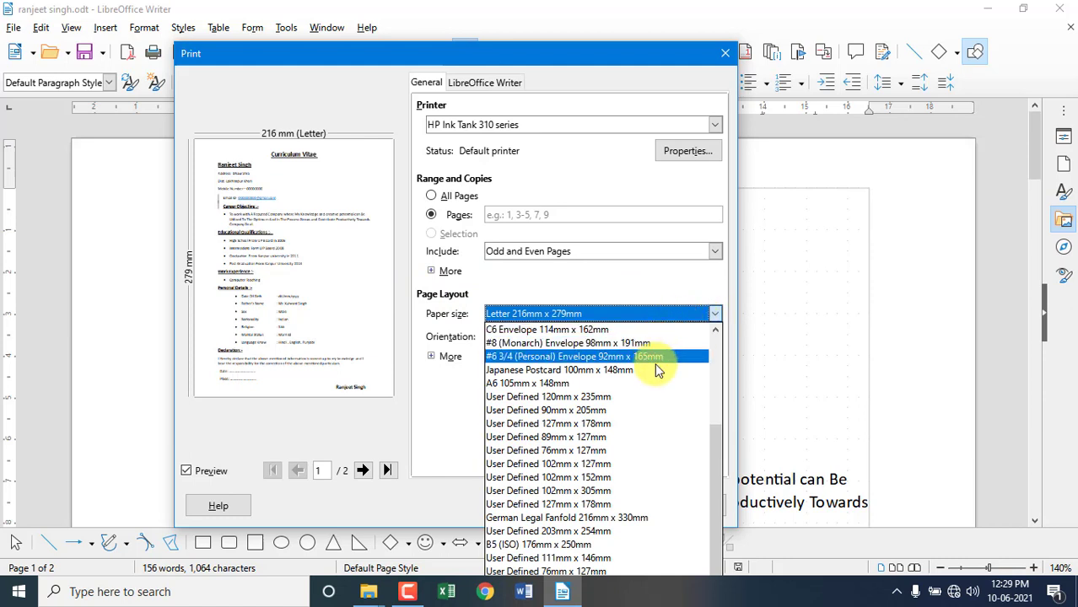
pyautogui.scroll(4, 645, 368)
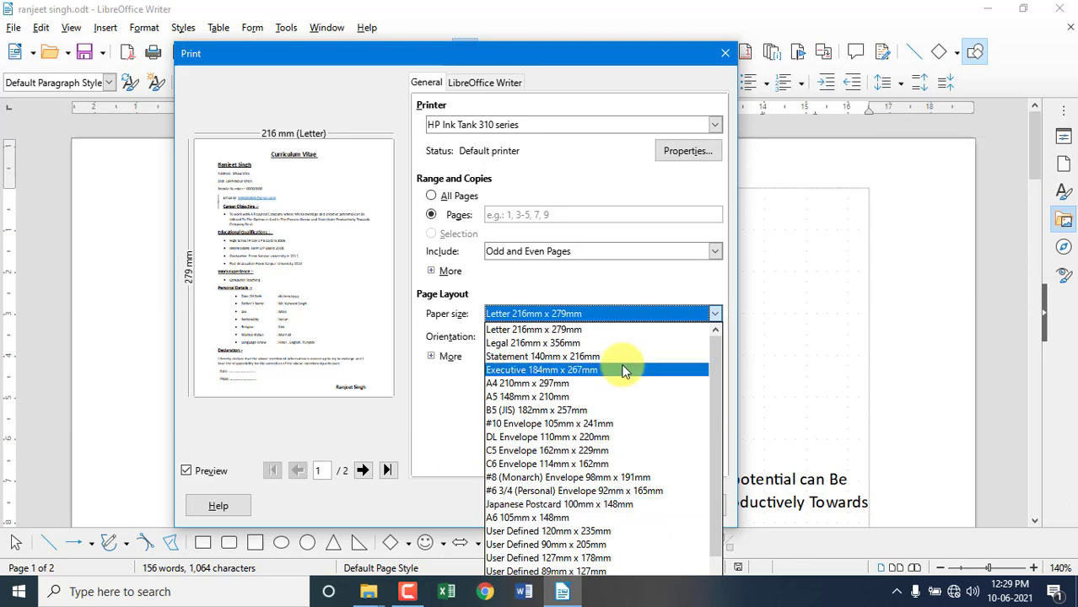
pyautogui.click(579, 382)
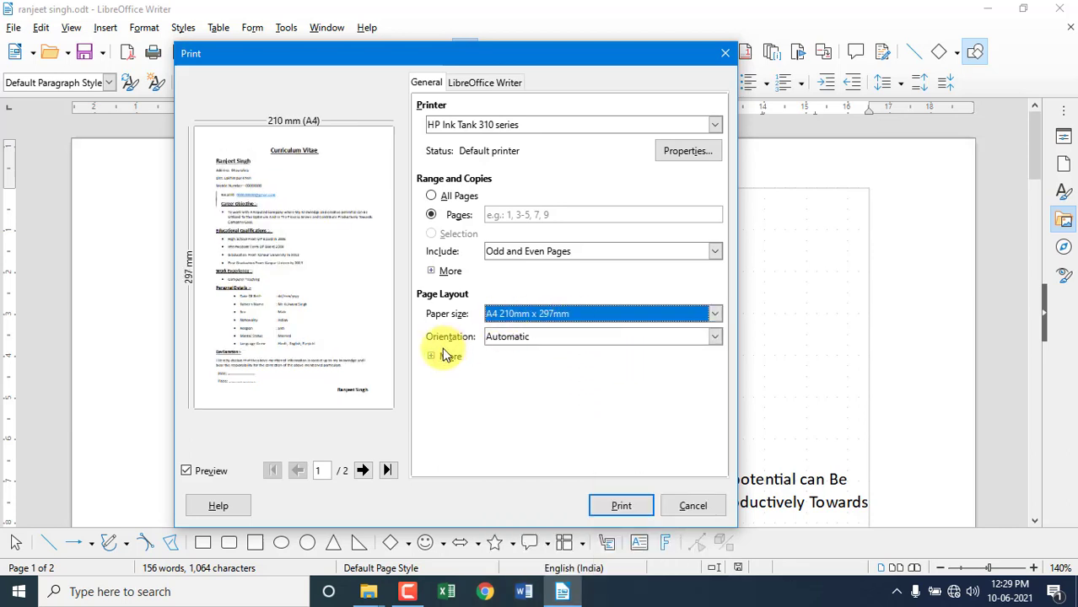
# Set the print orientation to Portrait, compare it with Landscape in the preview, and return to Portrait
pyautogui.click(715, 340)
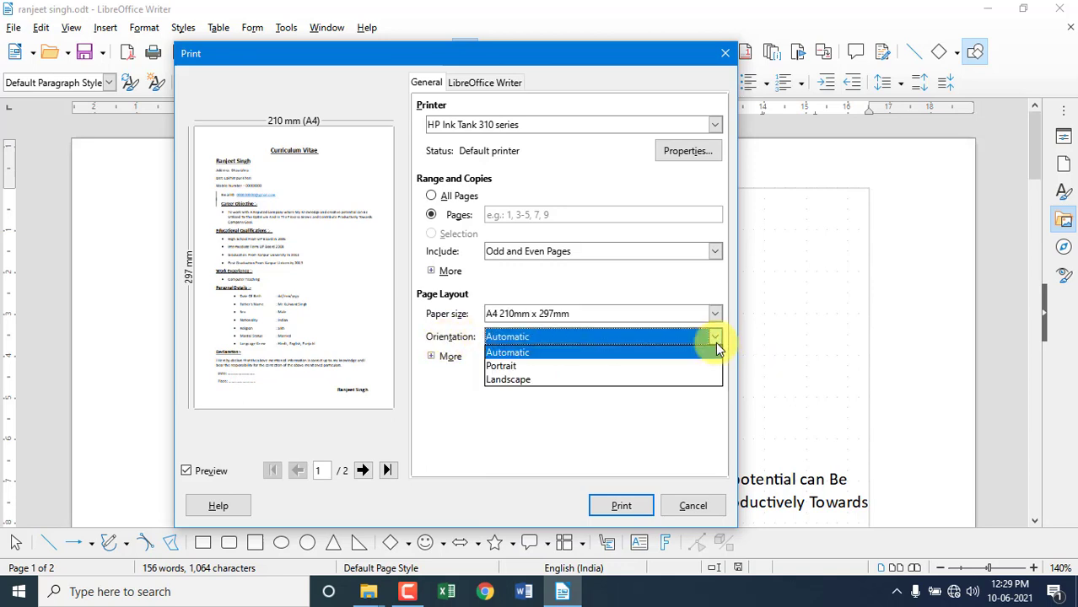
pyautogui.click(524, 369)
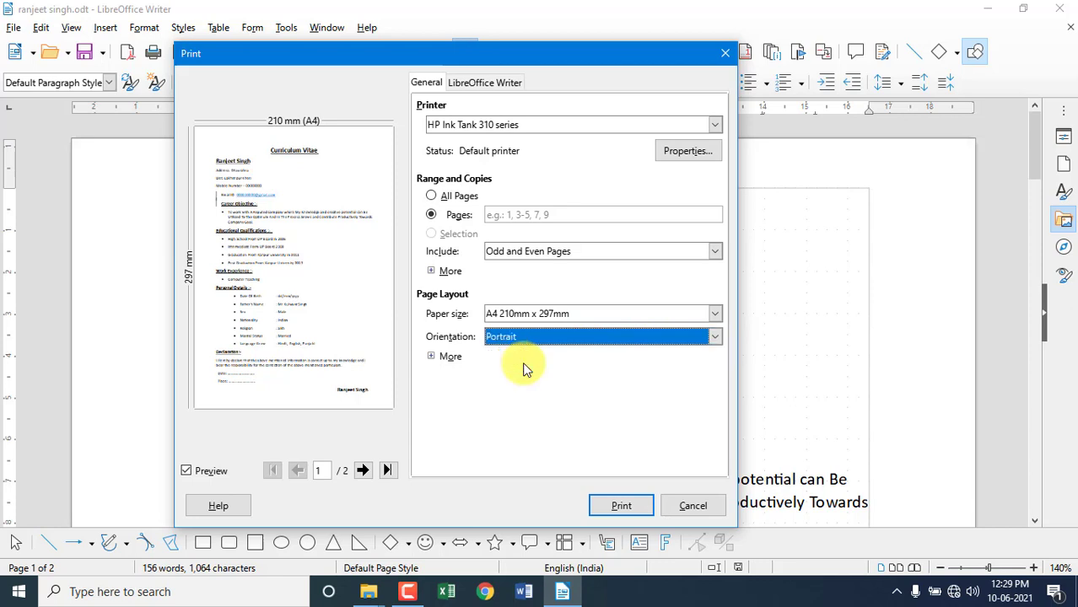
pyautogui.click(718, 337)
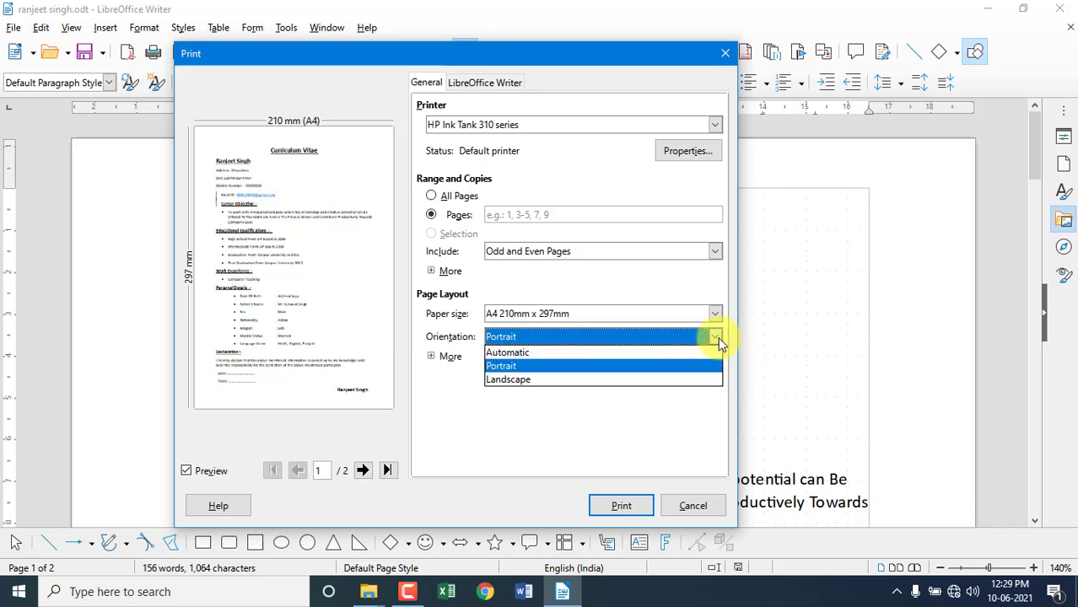
pyautogui.click(533, 380)
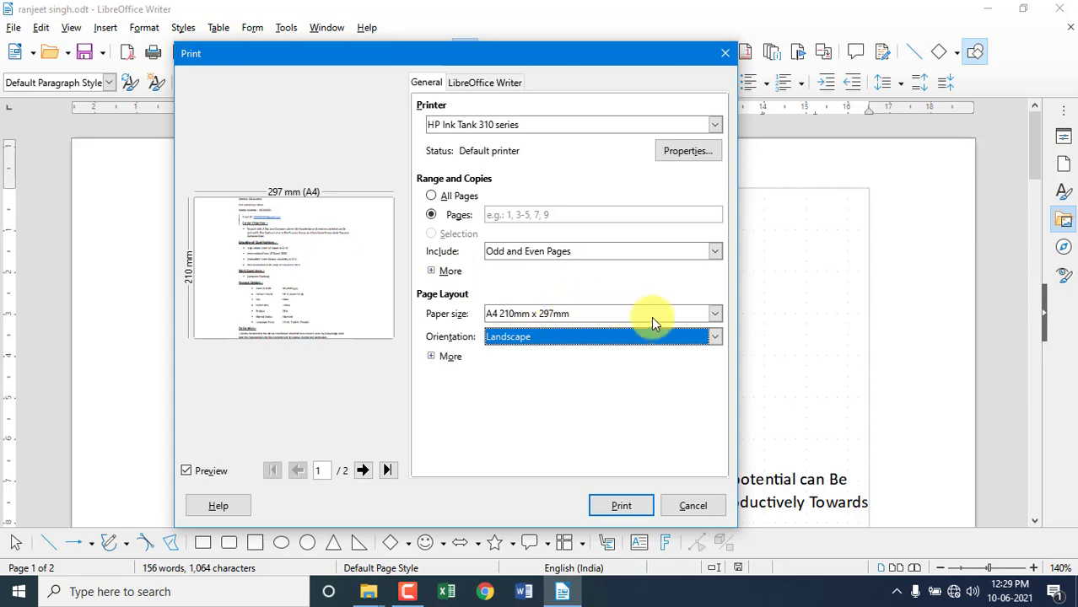
pyautogui.click(715, 339)
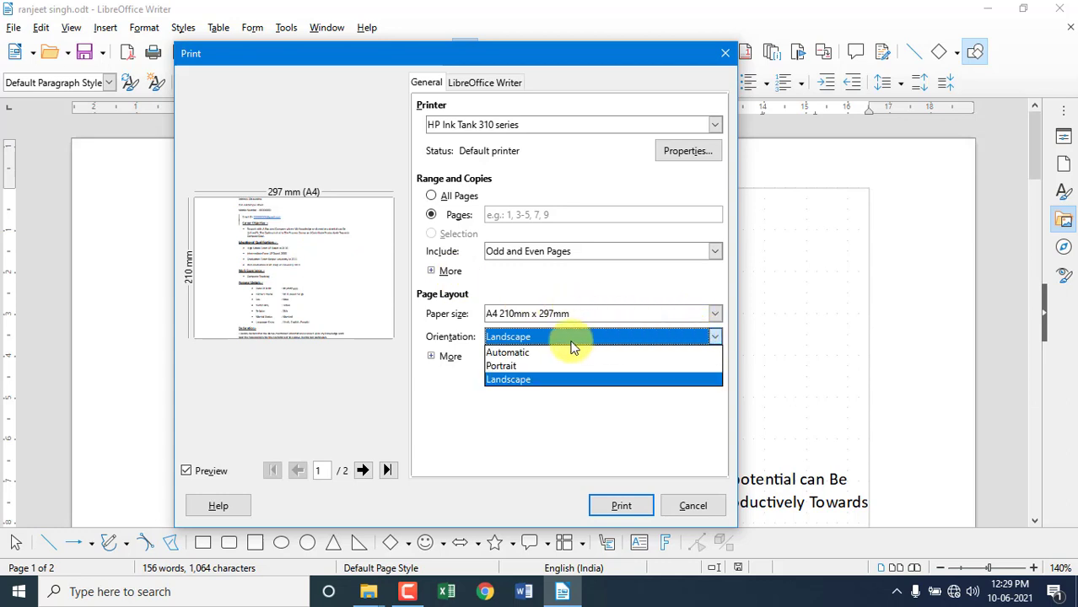
pyautogui.click(524, 369)
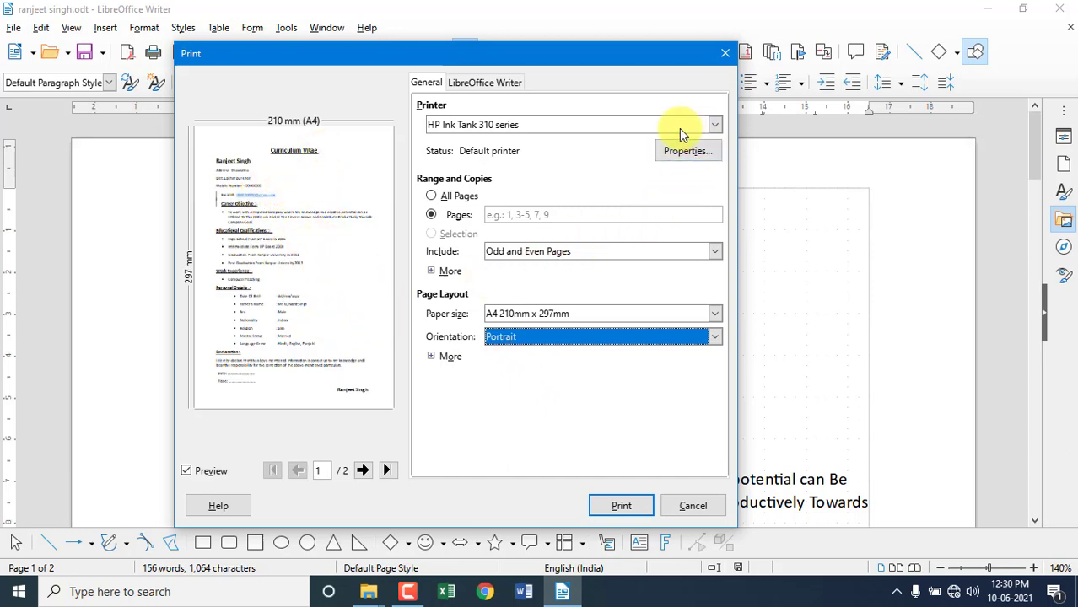
# Open the HP printer's properties, examine the paper type and print quality choices, and show its paper and quality settings
pyautogui.click(699, 159)
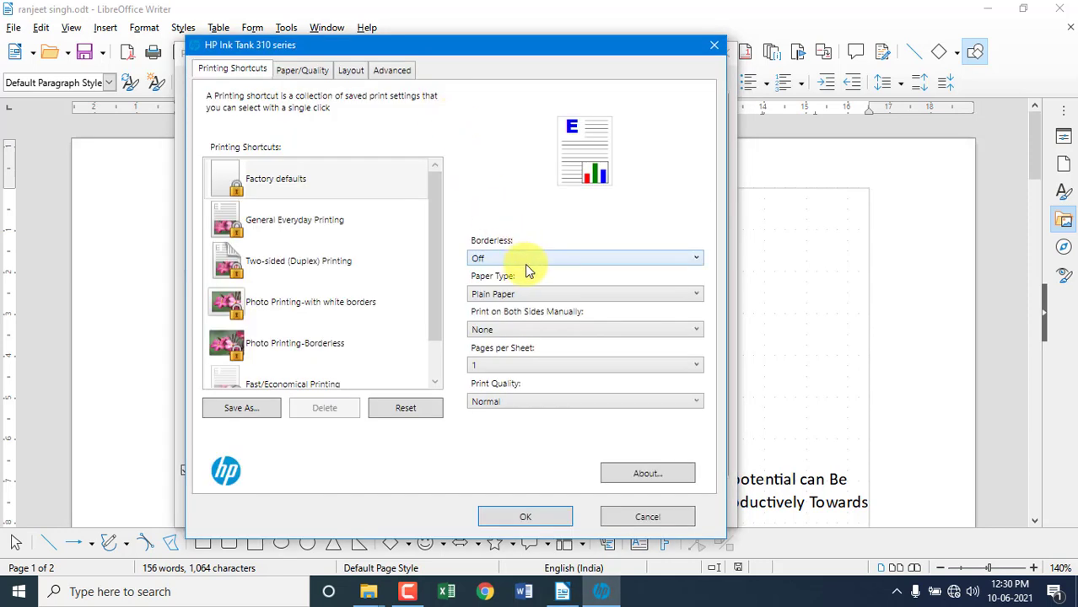
pyautogui.click(608, 293)
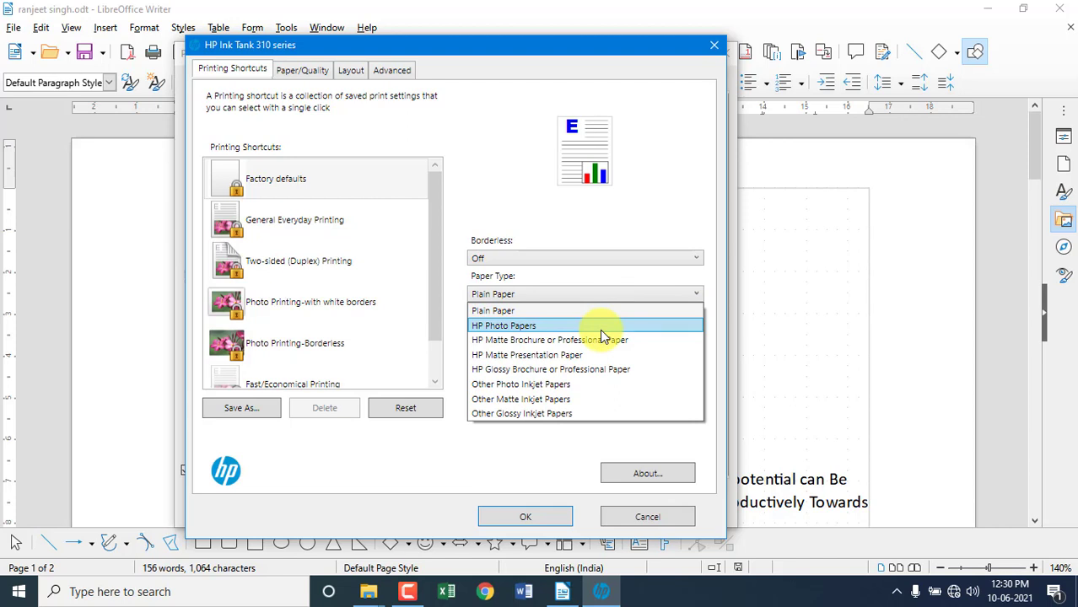
pyautogui.click(683, 293)
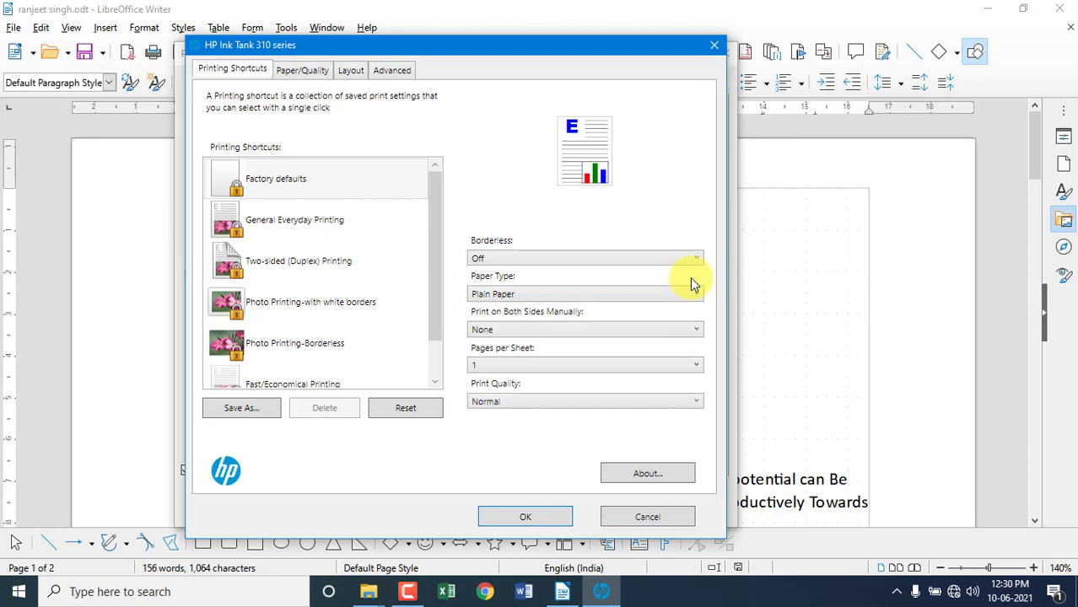
pyautogui.click(673, 401)
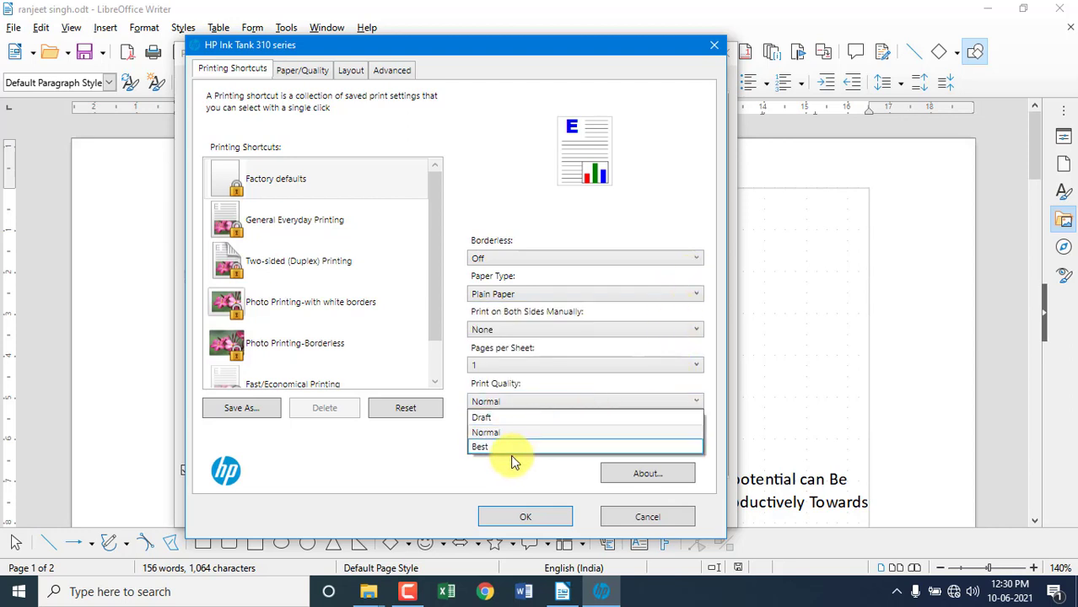
pyautogui.click(356, 455)
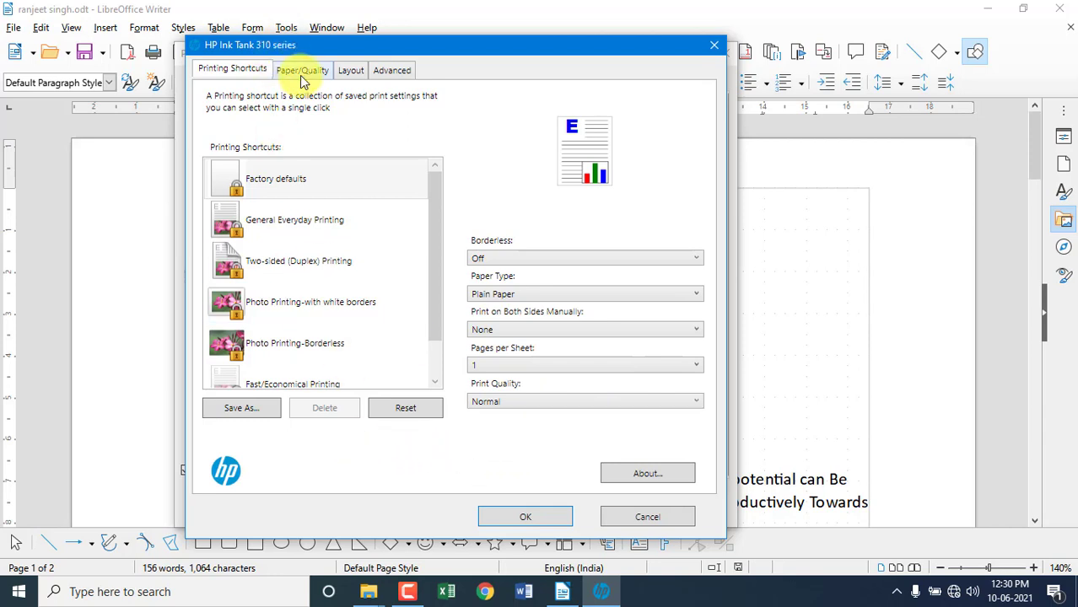
pyautogui.click(306, 72)
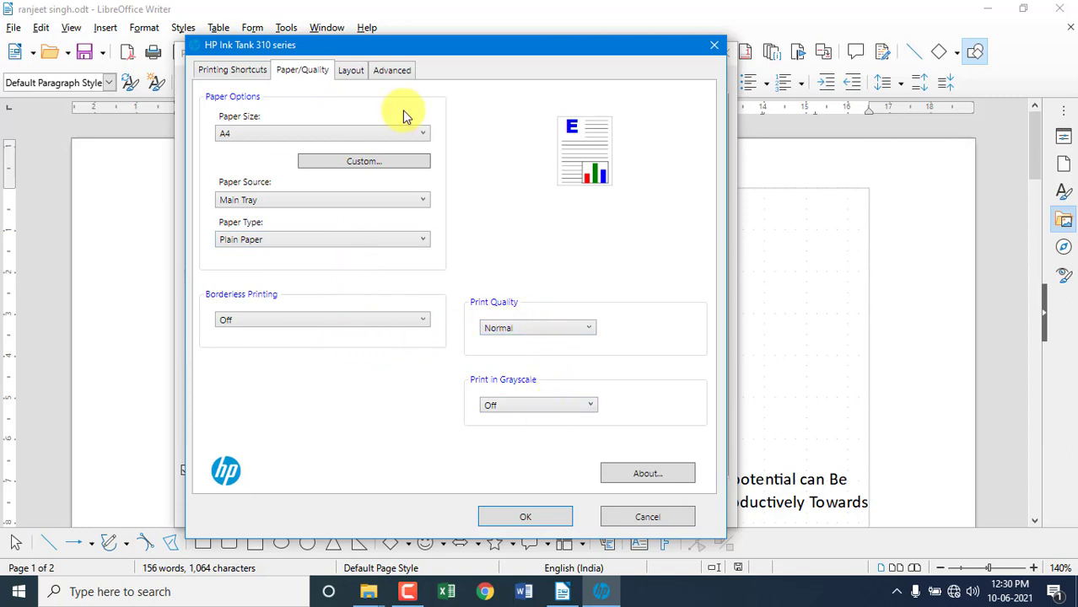
# Examine the Print in Grayscale choices in the printer properties, and leave the print setup without printing
pyautogui.click(536, 408)
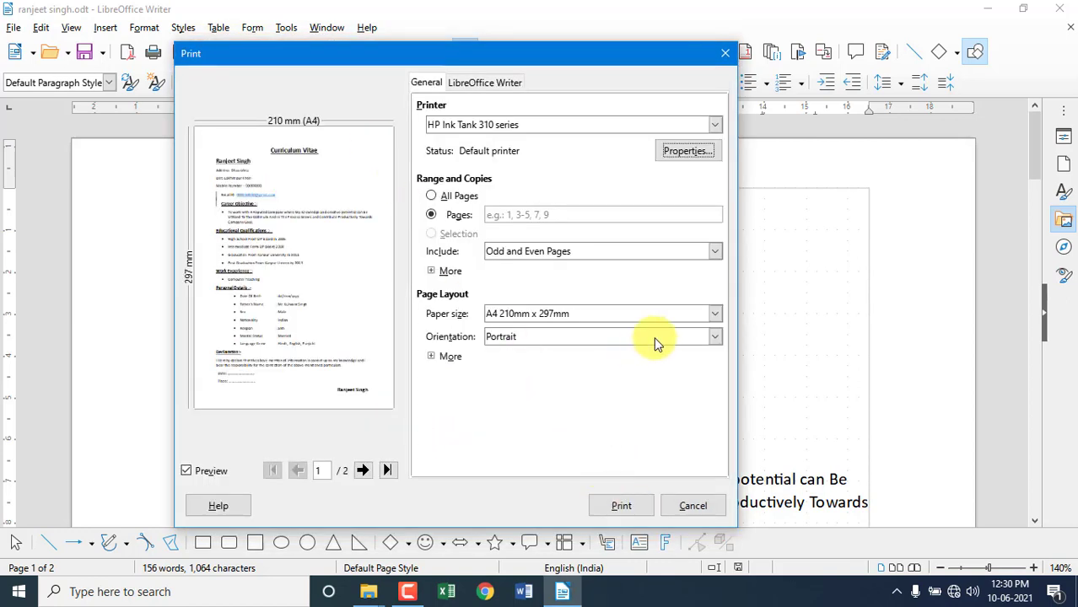
pyautogui.click(691, 506)
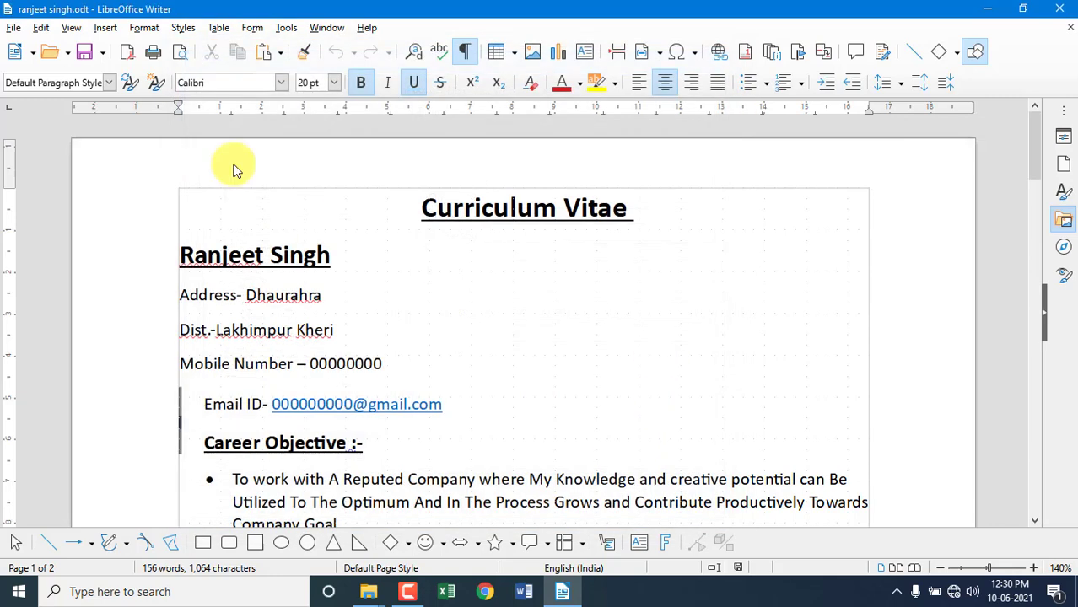
# Open the HP printer's properties from the printer settings and examine its Paper/Quality and Layout settings
pyautogui.click(13, 28)
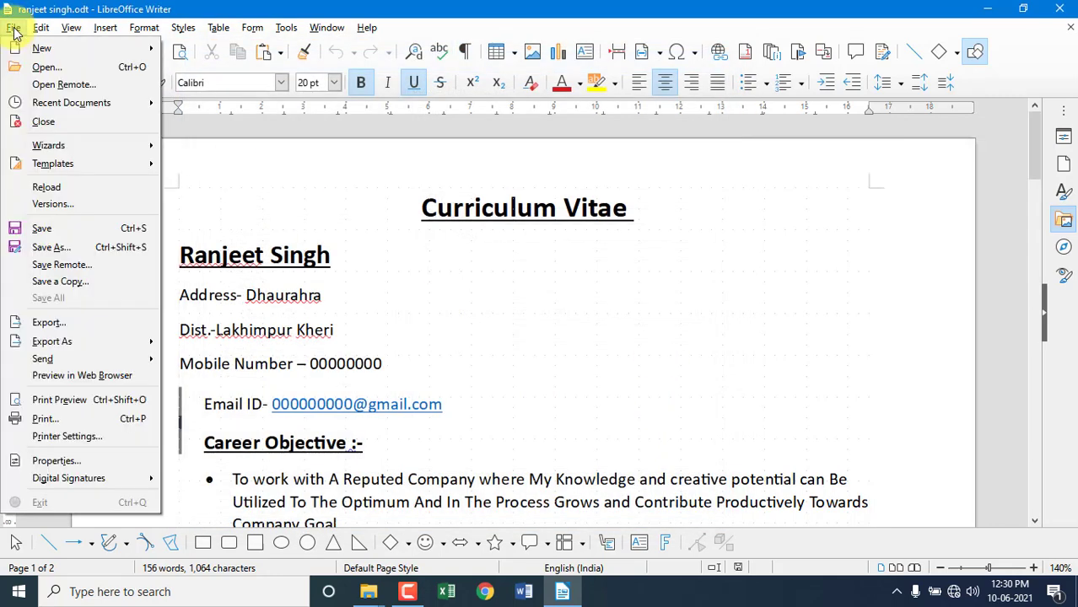
pyautogui.click(93, 437)
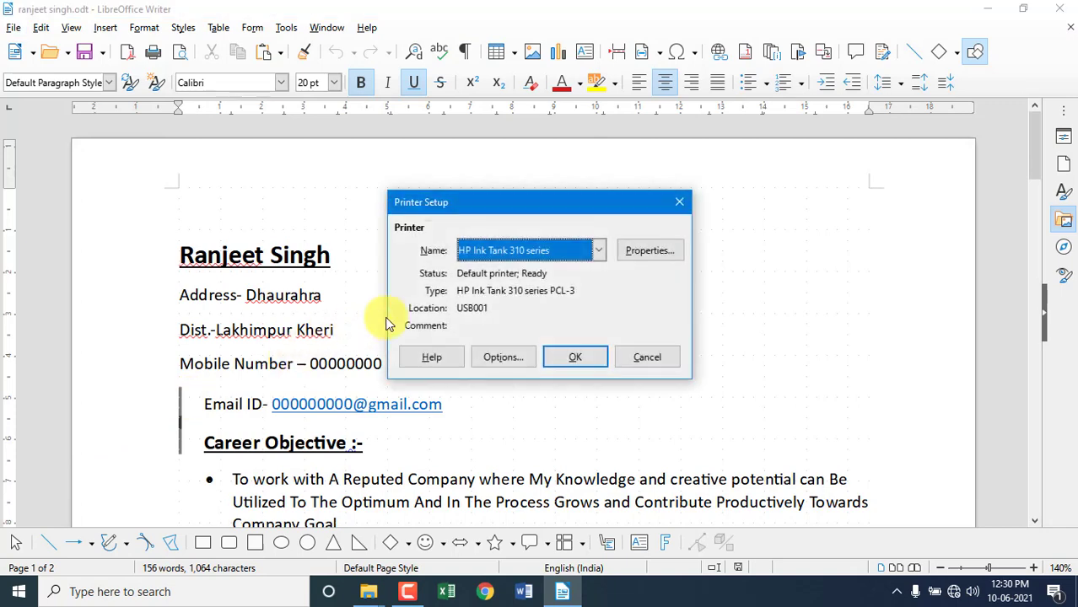
pyautogui.click(652, 257)
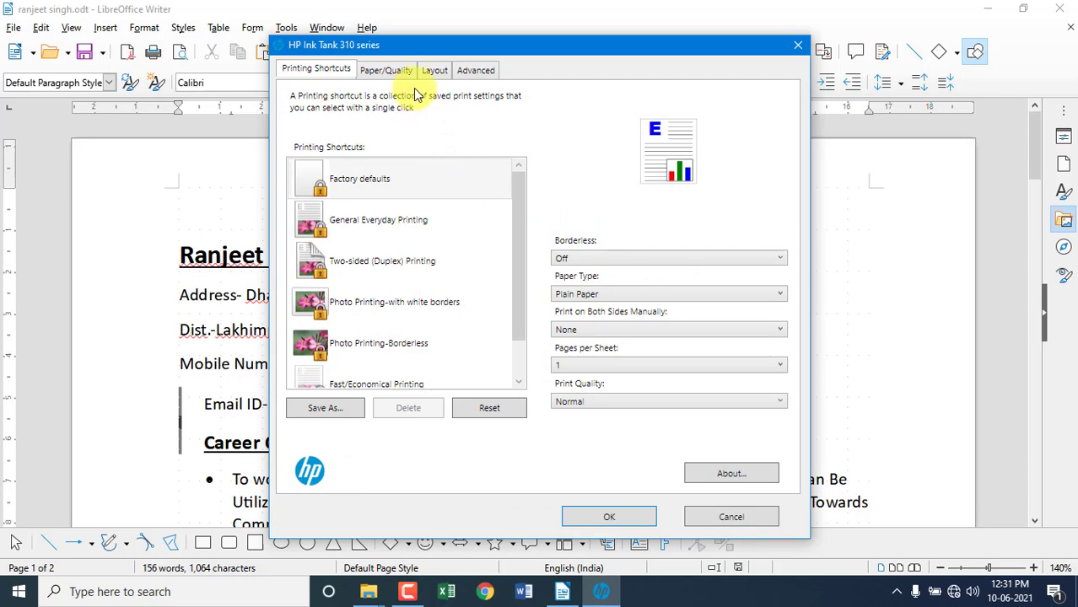
pyautogui.click(388, 71)
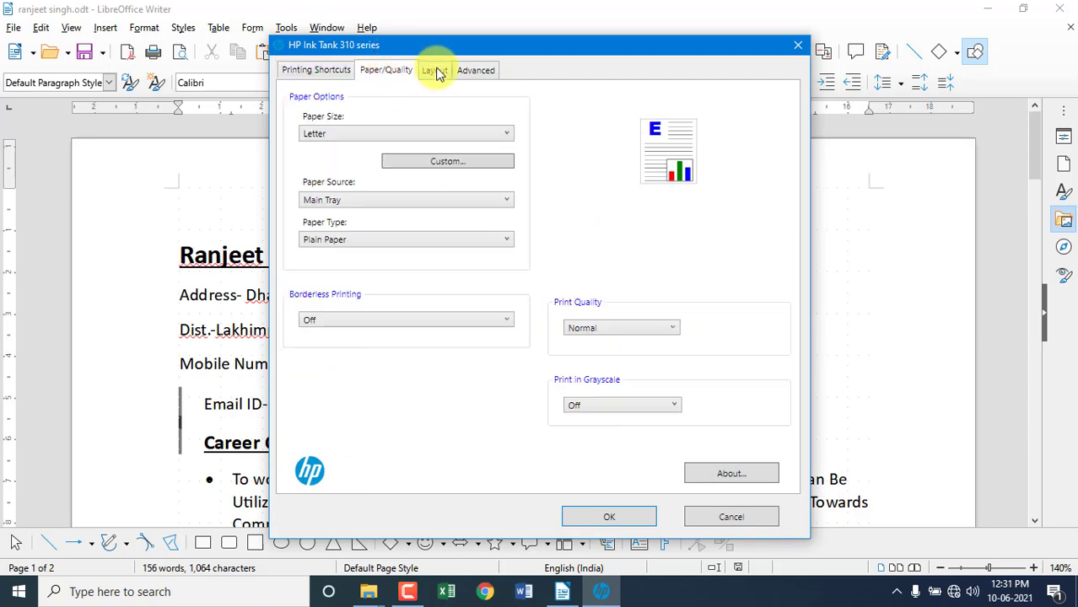
pyautogui.click(435, 71)
pyautogui.click(400, 71)
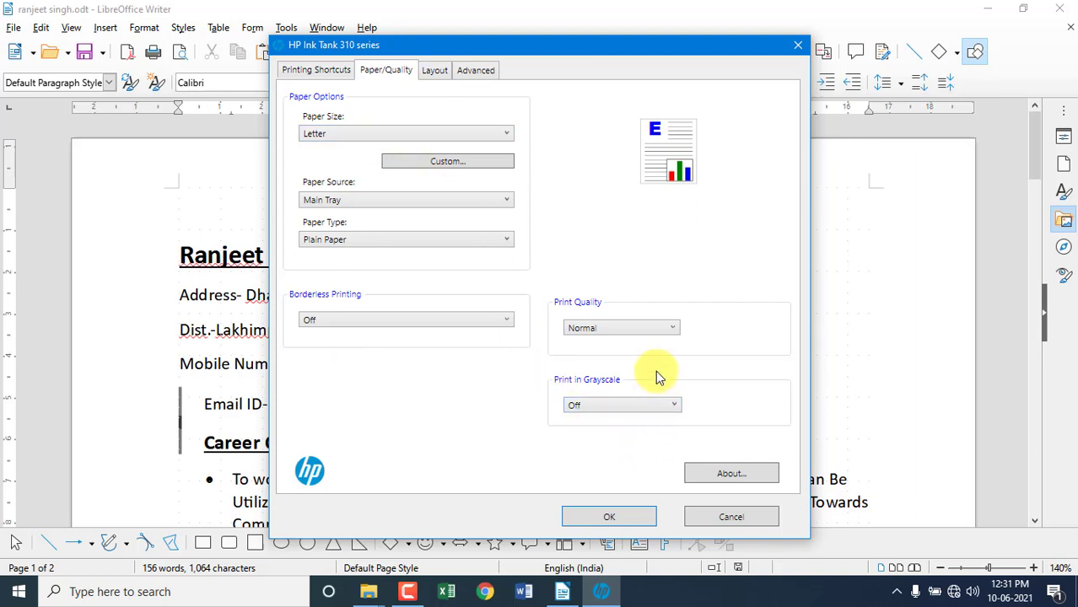
# Examine the available print quality choices for the HP printer, and close its properties and the printer setup unchanged
pyautogui.click(659, 330)
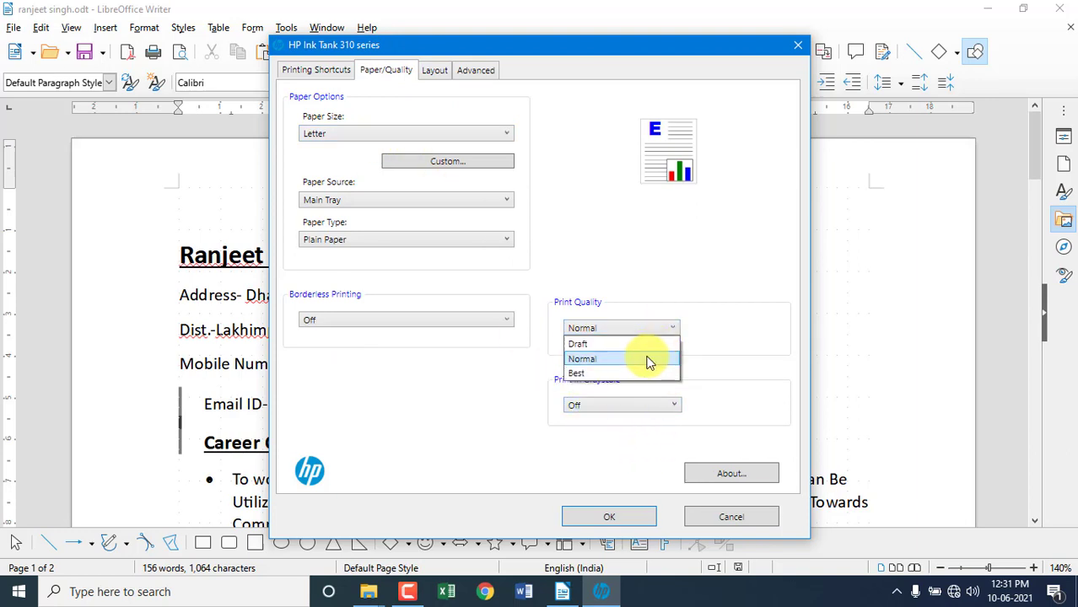
pyautogui.click(746, 344)
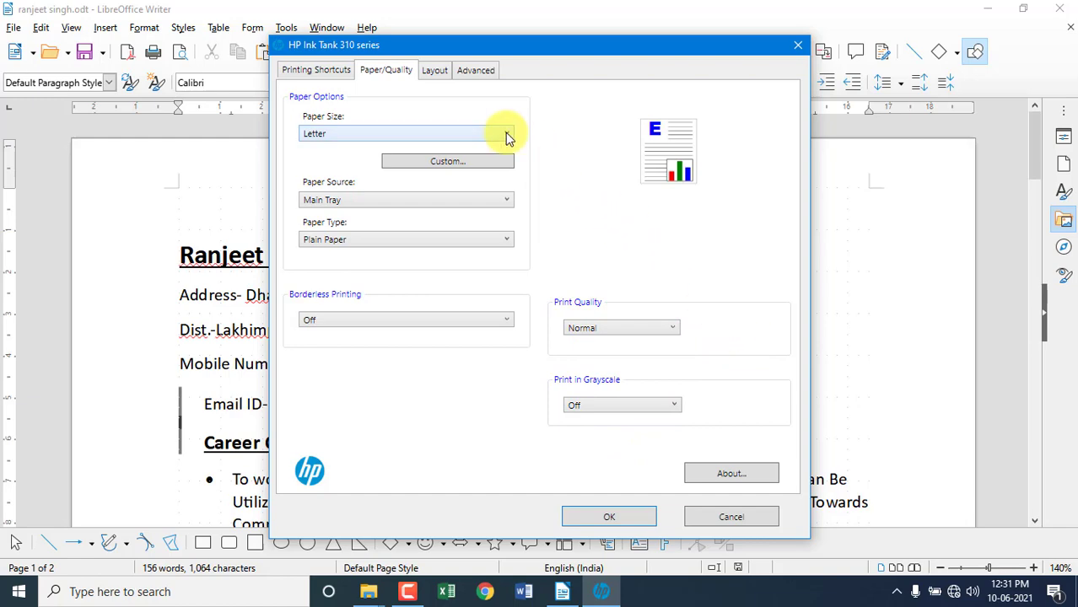
pyautogui.click(797, 45)
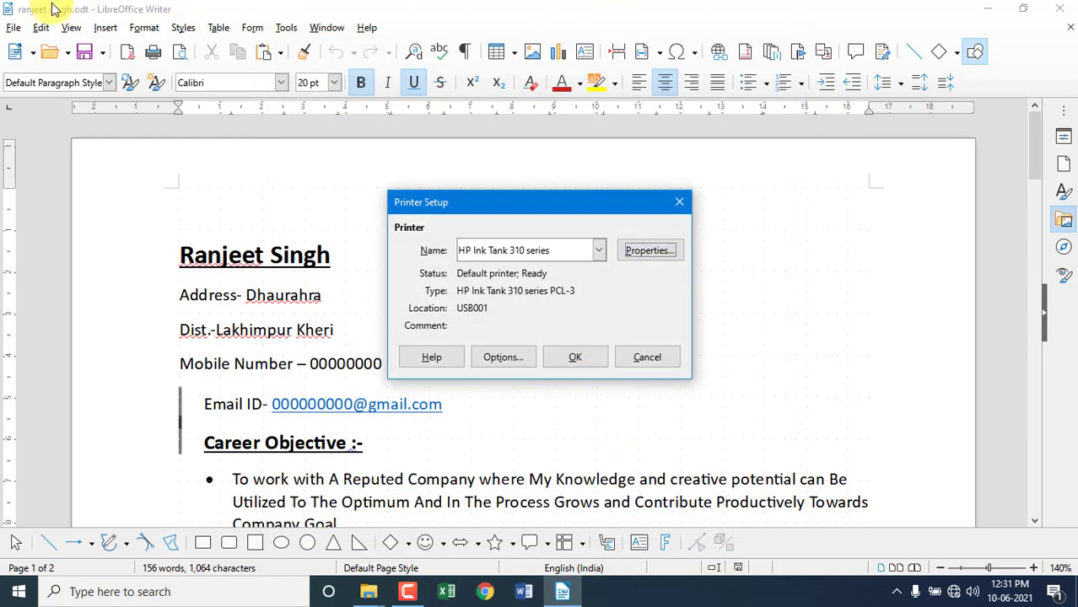
pyautogui.click(680, 202)
pyautogui.click(14, 28)
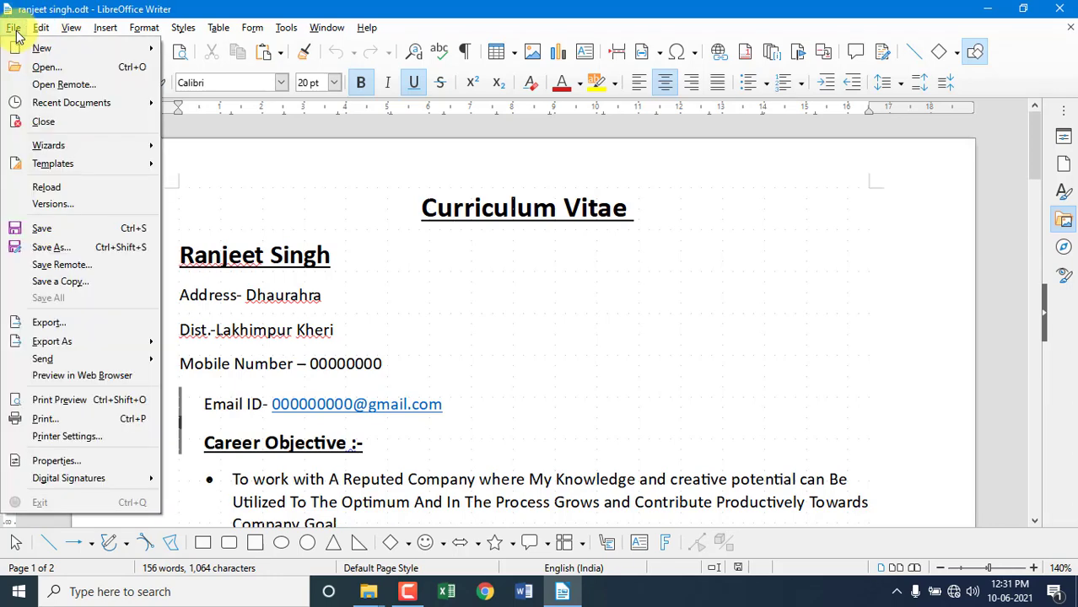
pyautogui.click(76, 461)
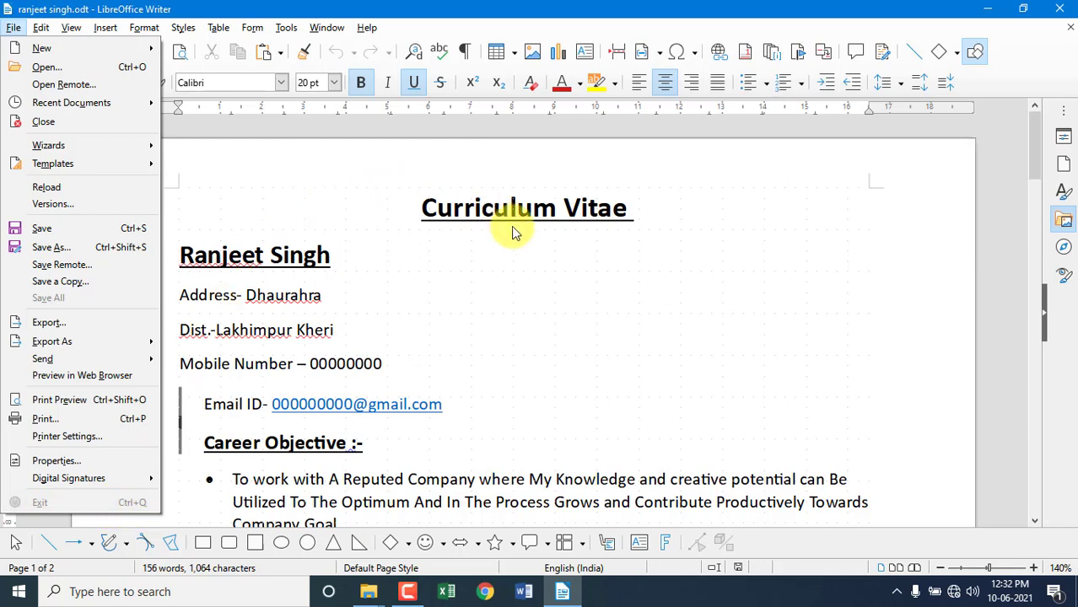
pyautogui.click(525, 323)
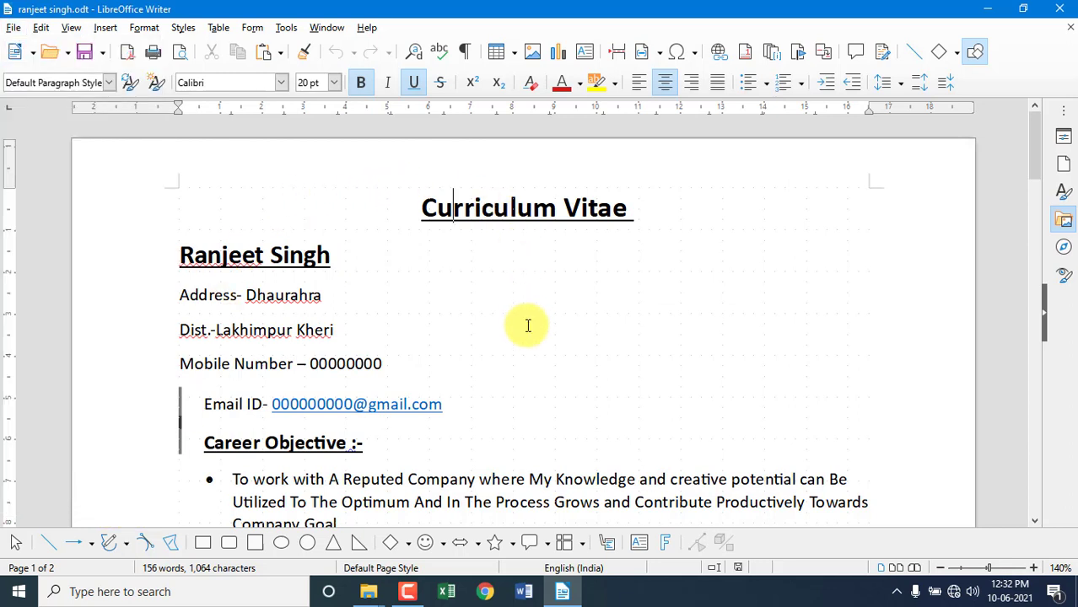